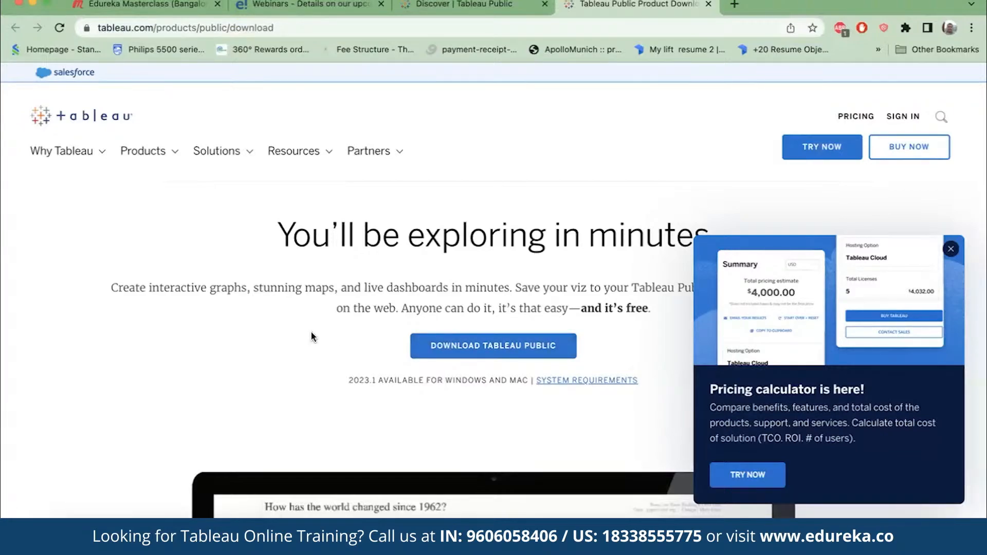
# - Switch to Tableau and connect to the Excel workbook Sample - Superstore.xls in the Downloads folder
pyautogui.click(811, 538)
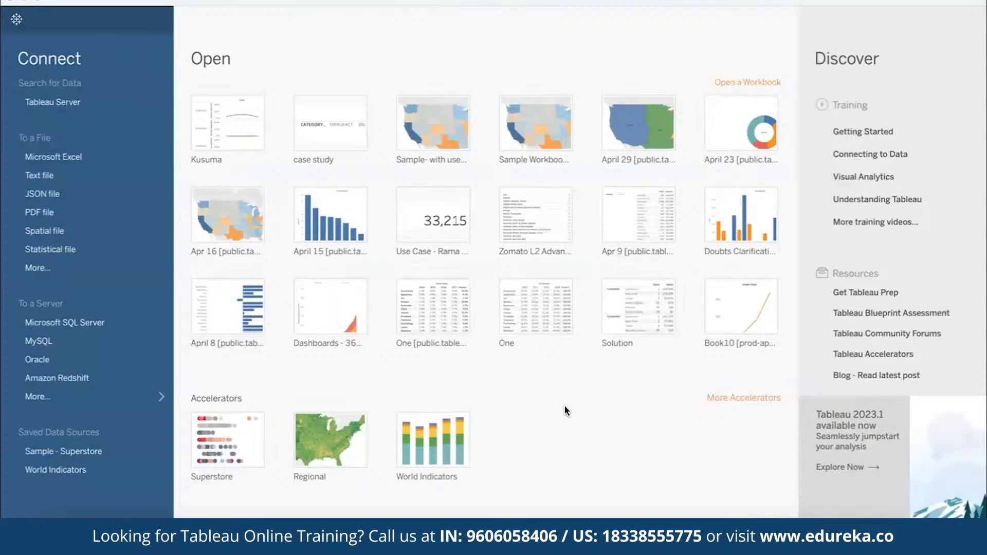
pyautogui.click(104, 161)
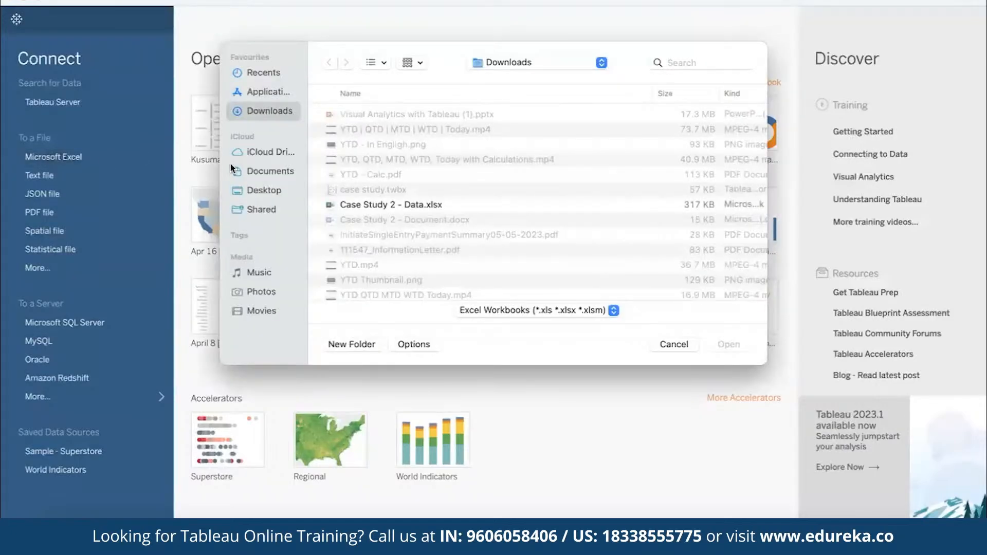
pyautogui.scroll(-10, 415, 236)
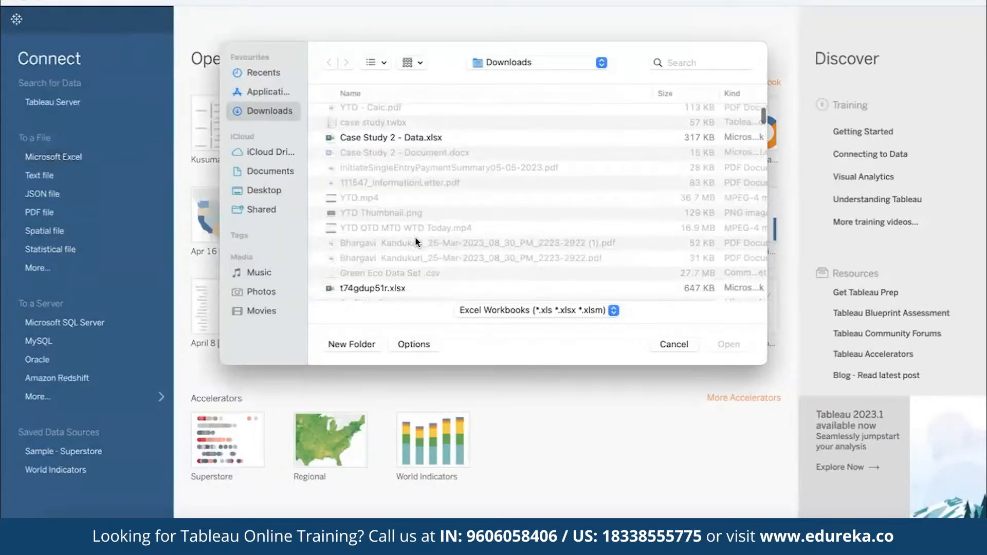
pyautogui.scroll(-10, 415, 237)
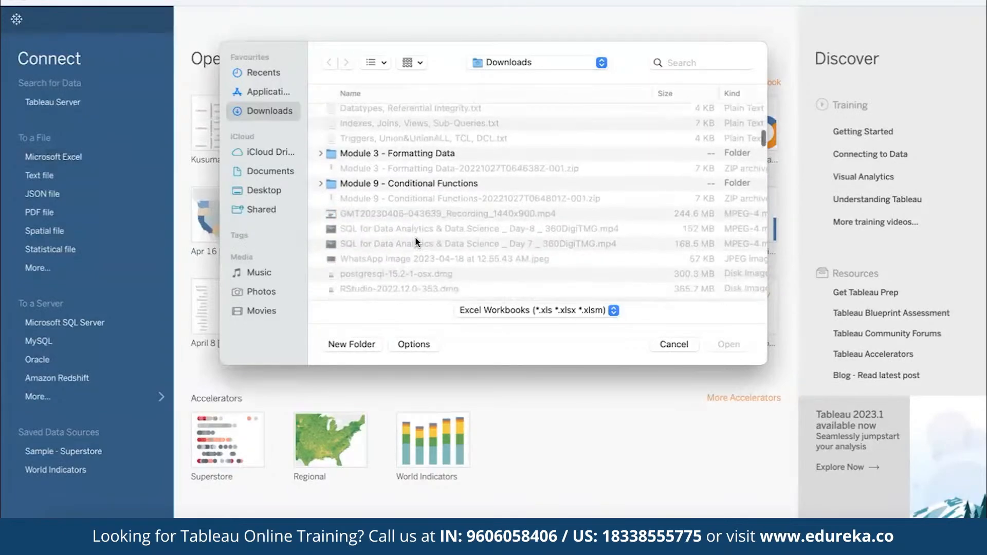
pyautogui.scroll(-2, 416, 240)
pyautogui.click(442, 159)
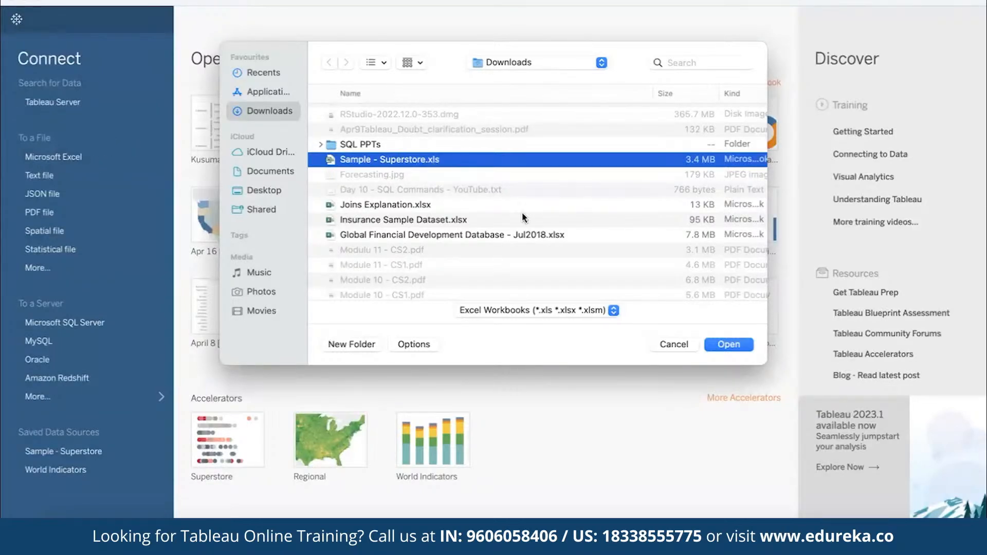
pyautogui.click(715, 347)
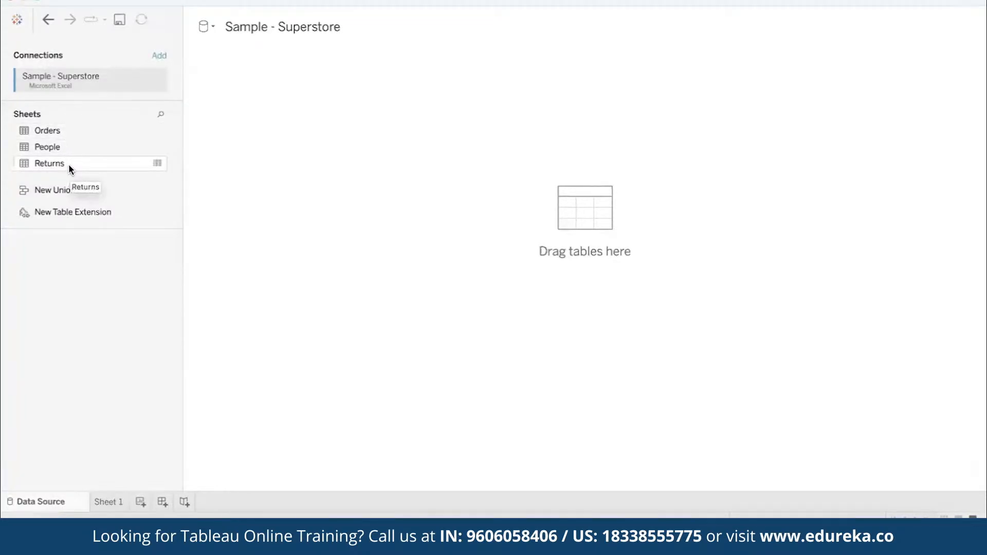
# - Add the Orders sheet to the data source canvas and collapse the table details beside the data preview
pyautogui.moveTo(53, 130); pyautogui.dragTo(361, 185)
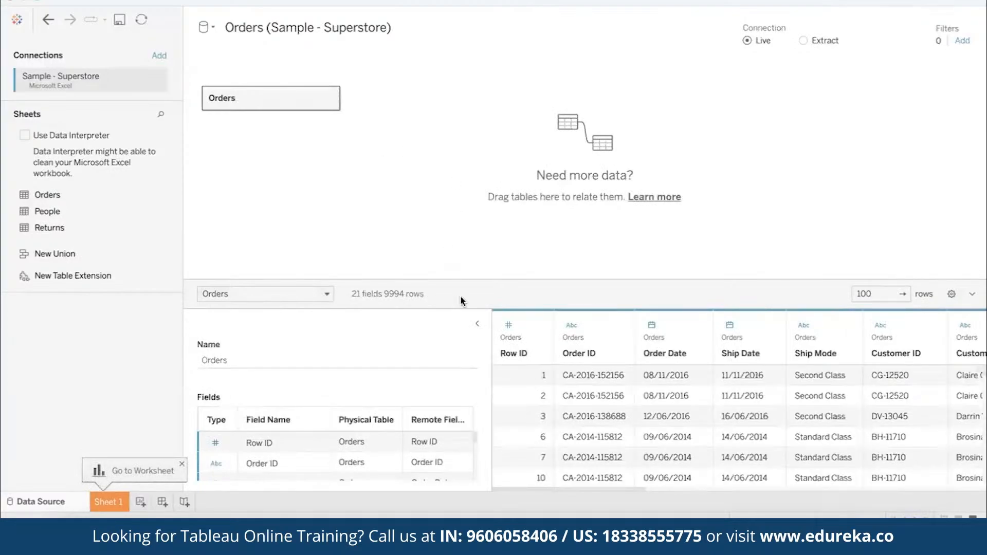
pyautogui.click(477, 323)
pyautogui.moveTo(272, 386); pyautogui.dragTo(798, 462)
pyautogui.click(798, 460)
pyautogui.click(478, 416)
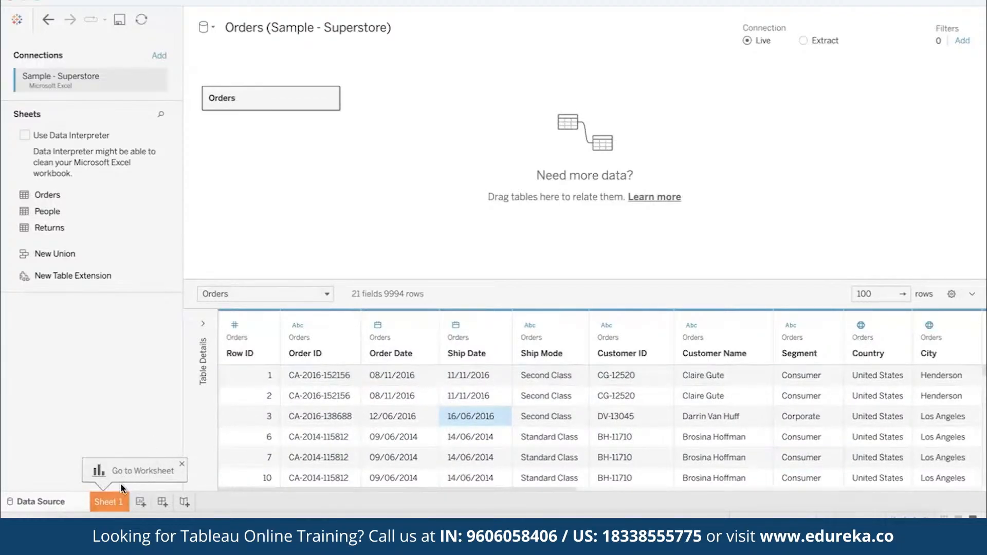
# - On Sheet 1, place Category and Sub-Category on the Columns shelf
pyautogui.click(109, 502)
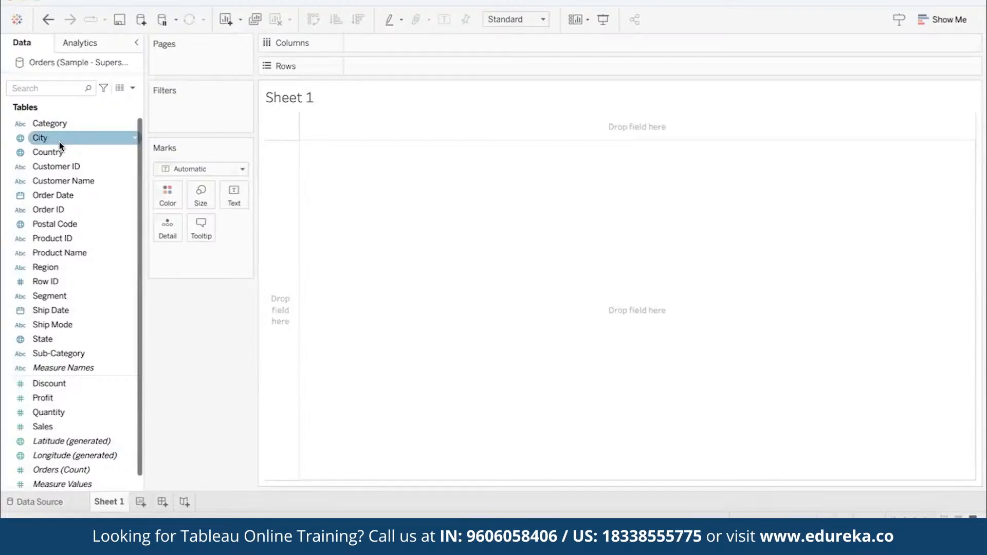
pyautogui.click(79, 398)
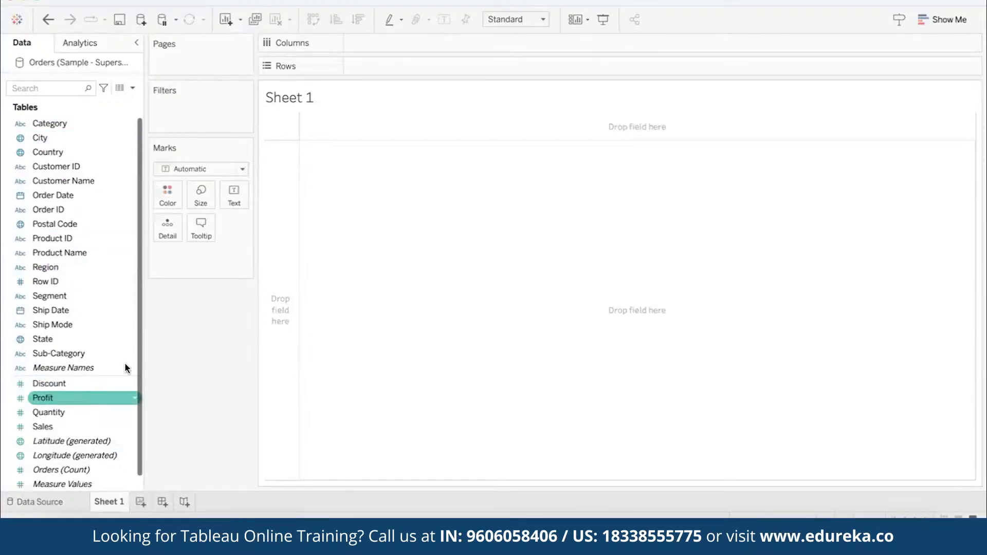
pyautogui.click(59, 126)
pyautogui.moveTo(59, 126); pyautogui.dragTo(377, 43)
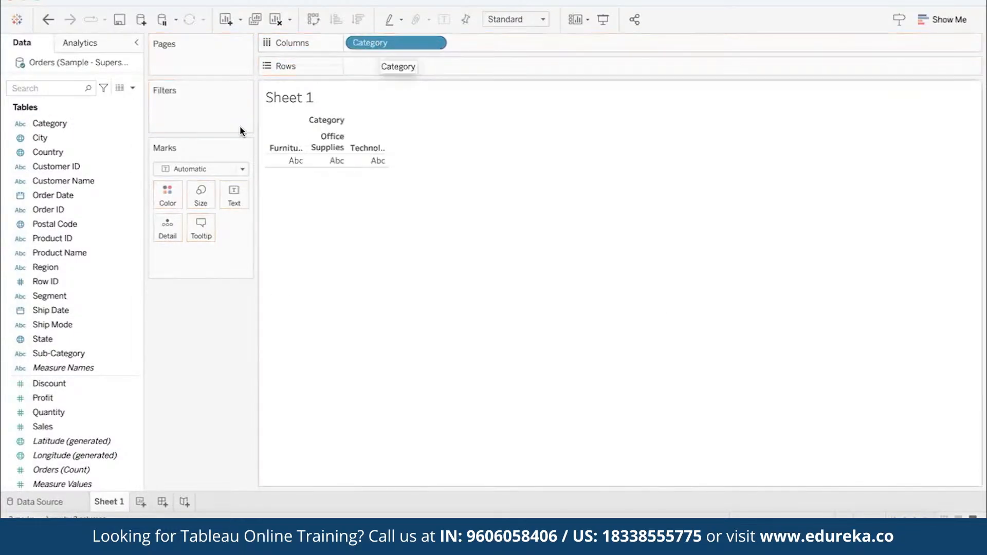
pyautogui.click(67, 353)
pyautogui.moveTo(72, 352); pyautogui.dragTo(492, 39)
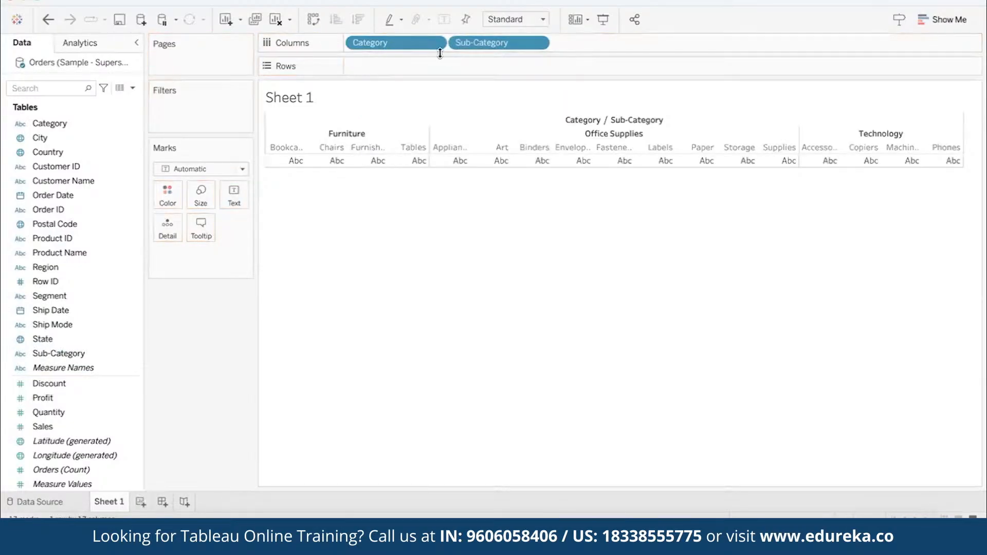
# - Add Profit to the Rows shelf to chart it as bars per sub-category
pyautogui.click(86, 383)
pyautogui.click(55, 398)
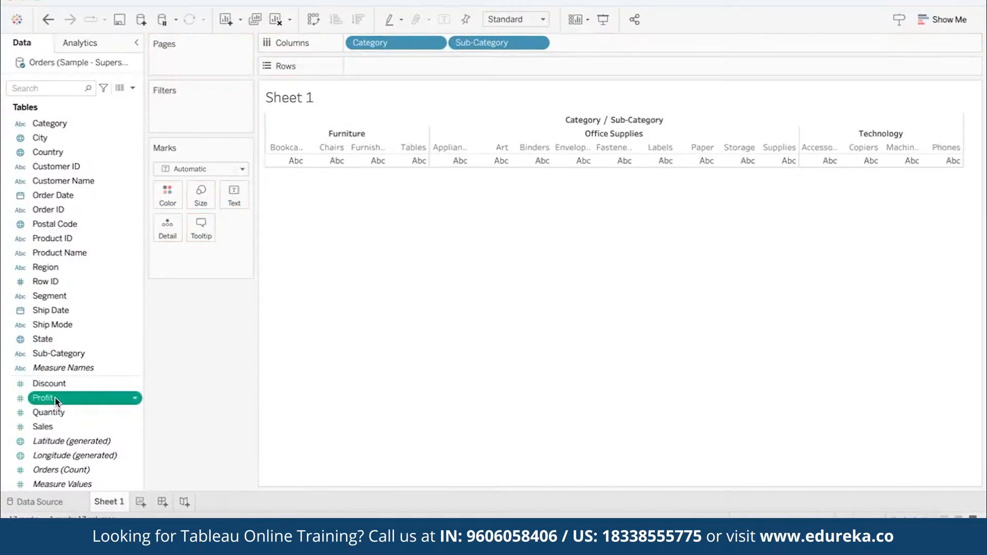
pyautogui.moveTo(55, 399); pyautogui.dragTo(374, 64)
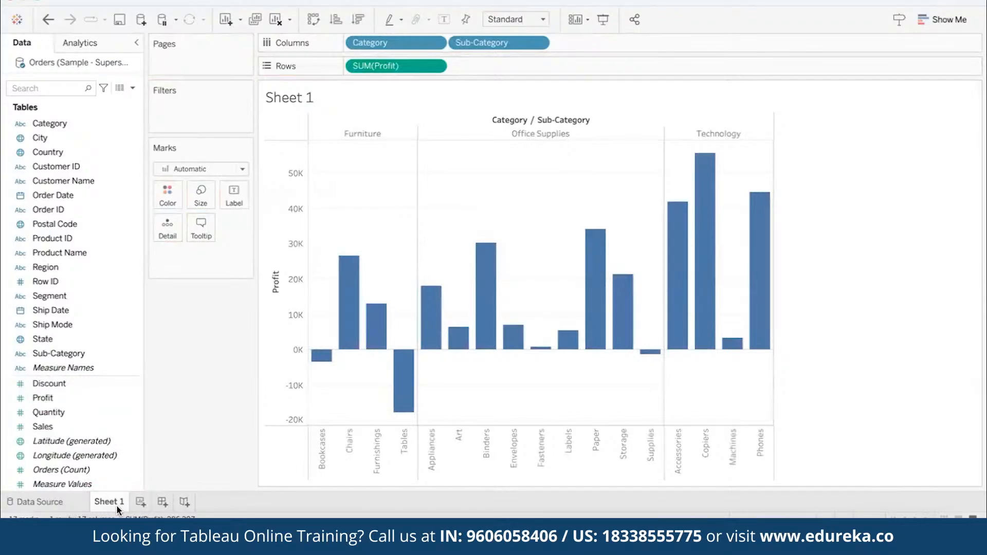
# - Rename Sheet 1 as "Bar graph" and inspect the profit values of the Furniture bars
pyautogui.write('graph')
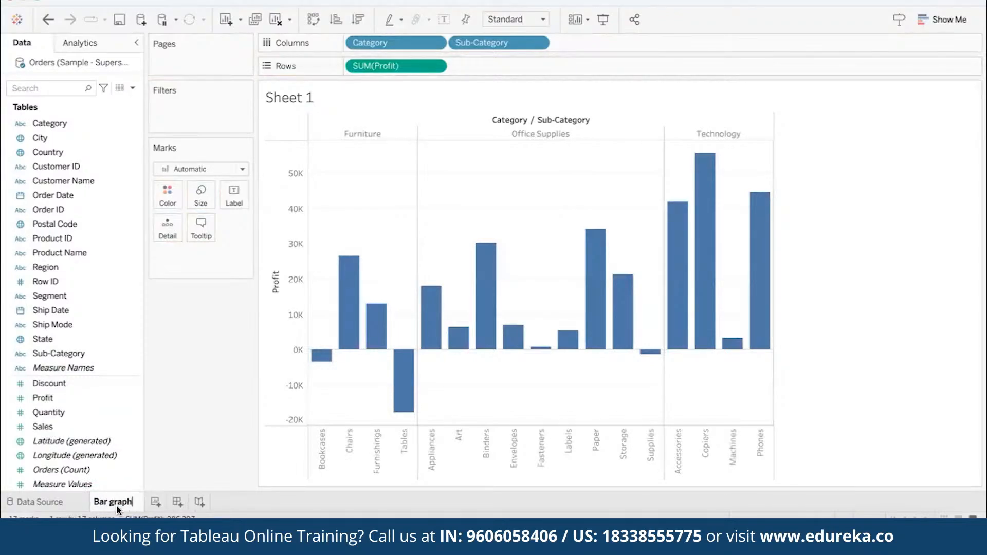
pyautogui.click(212, 382)
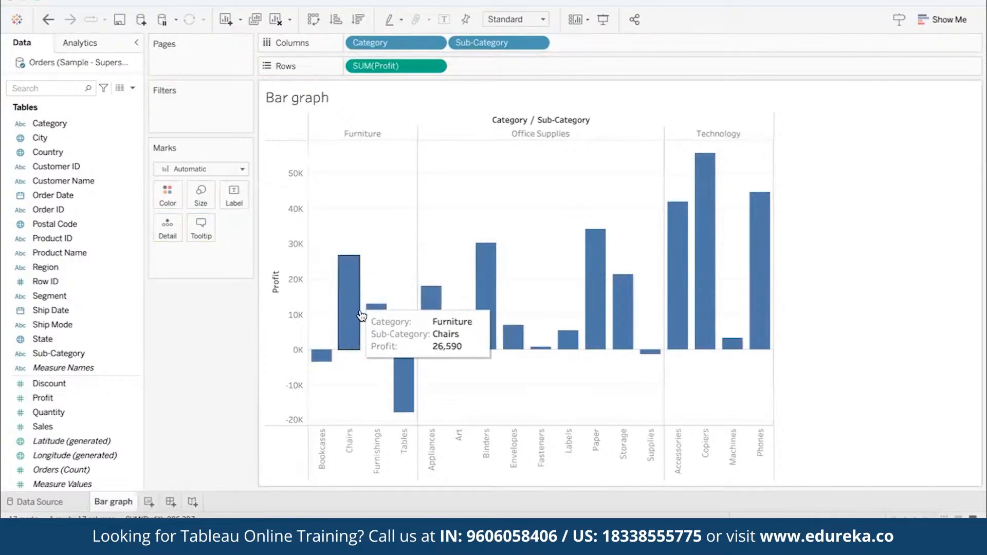
pyautogui.moveTo(398, 385)
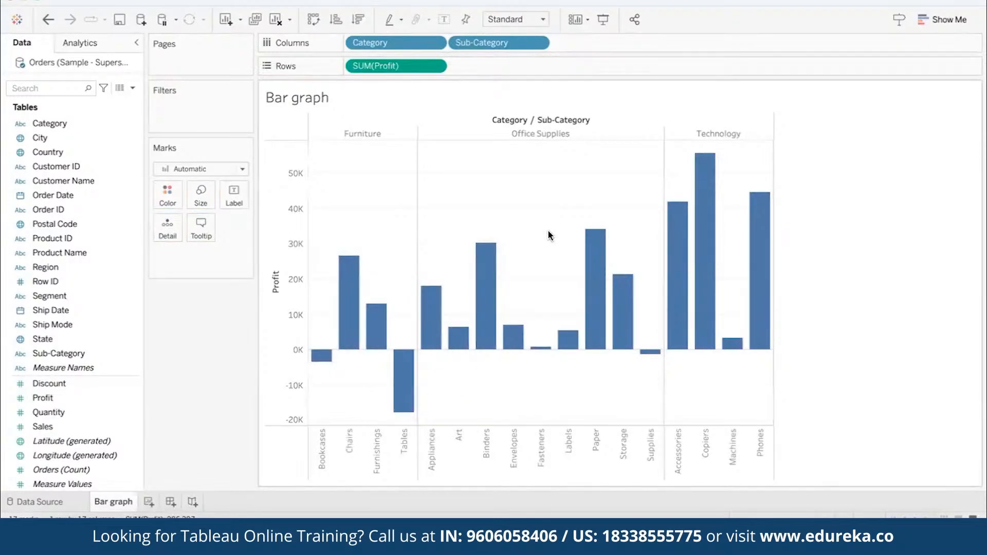
# - Create a new worksheet and name it "L:ine Chart"
pyautogui.click(149, 501)
pyautogui.doubleClick(147, 500)
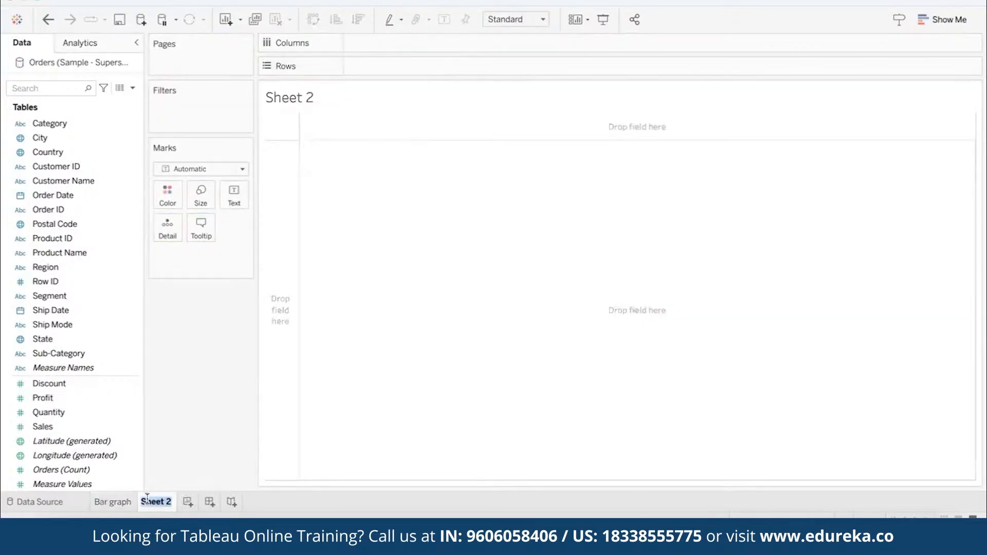
pyautogui.write('L:ine Chart')
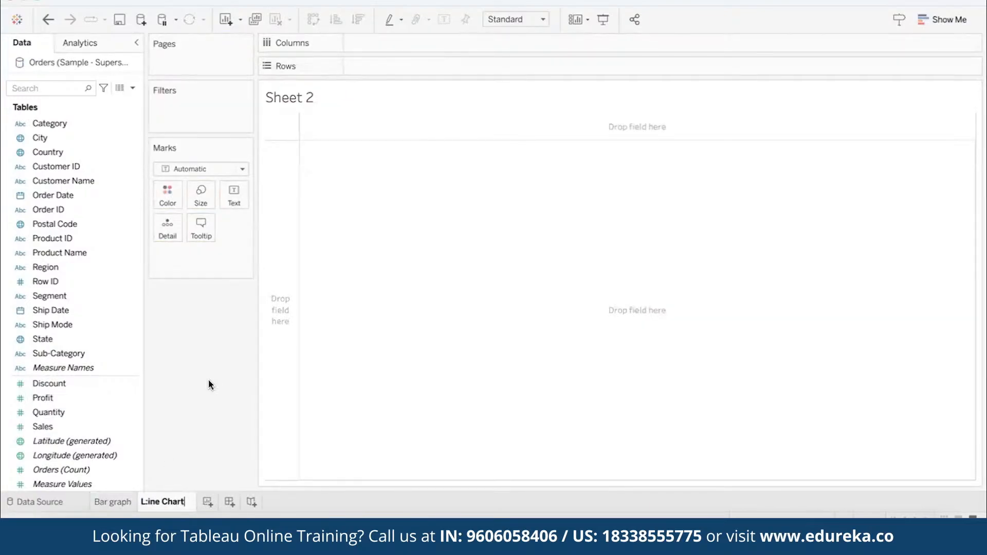
pyautogui.press('Return')
# - Plot Profit on Rows against Order Date by year on Columns, inspect the line, and clear the worksheet
pyautogui.click(62, 181)
pyautogui.moveTo(46, 196); pyautogui.dragTo(369, 44)
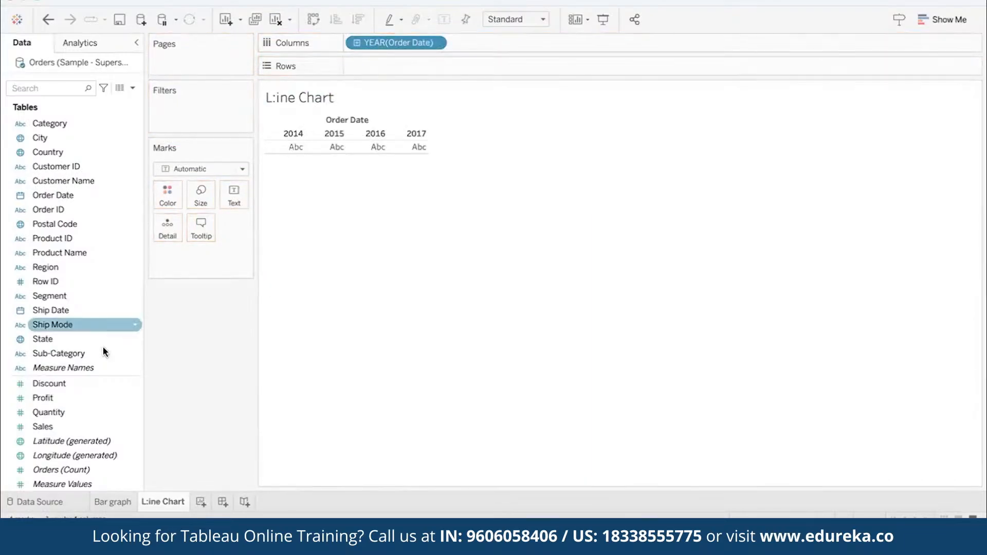
pyautogui.moveTo(42, 398)
pyautogui.mouseDown()
pyautogui.moveTo(62, 405)
pyautogui.moveTo(369, 68)
pyautogui.mouseUp()
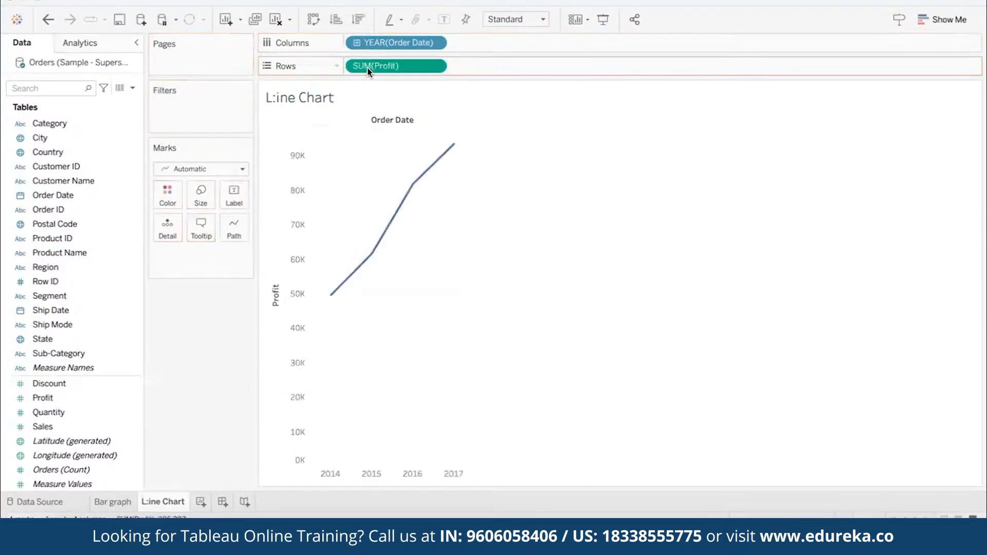
pyautogui.moveTo(413, 193)
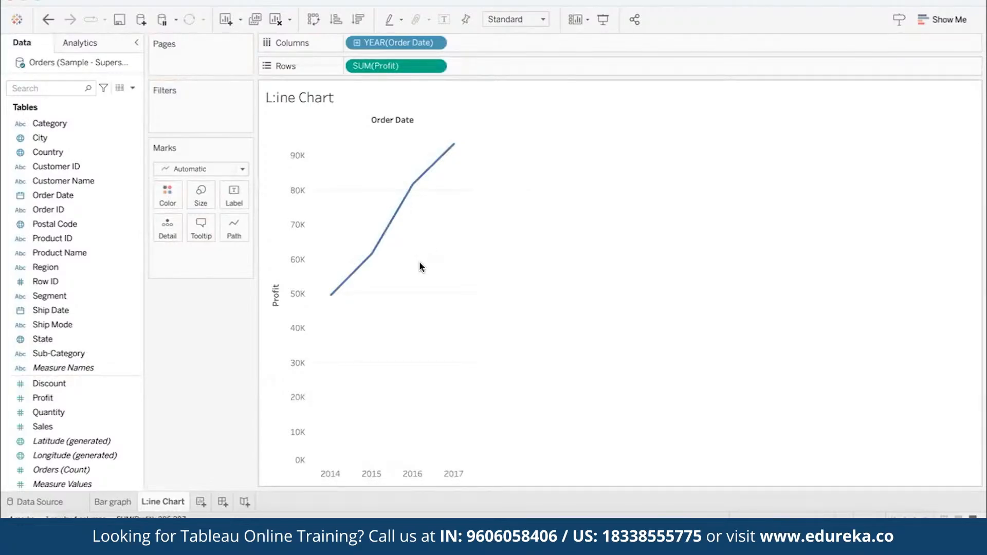
pyautogui.moveTo(370, 258)
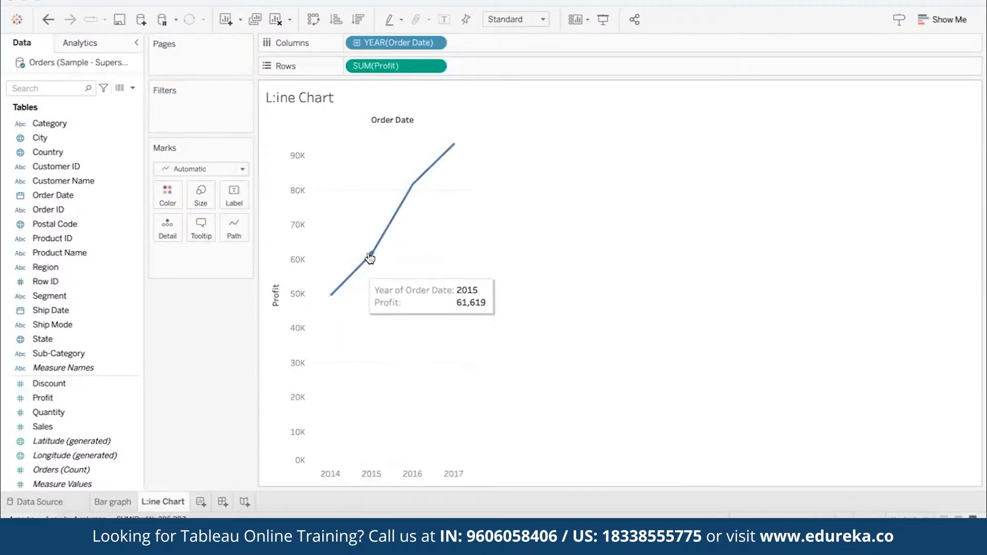
pyautogui.click(275, 21)
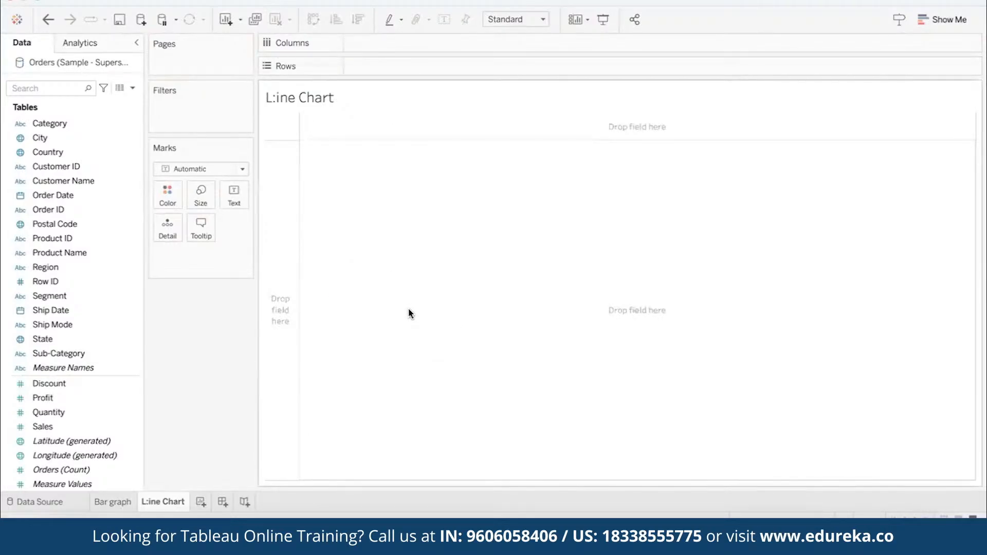
# - Select Order Date and Profit together and create a discrete line chart from them with Show Me
pyautogui.click(104, 193)
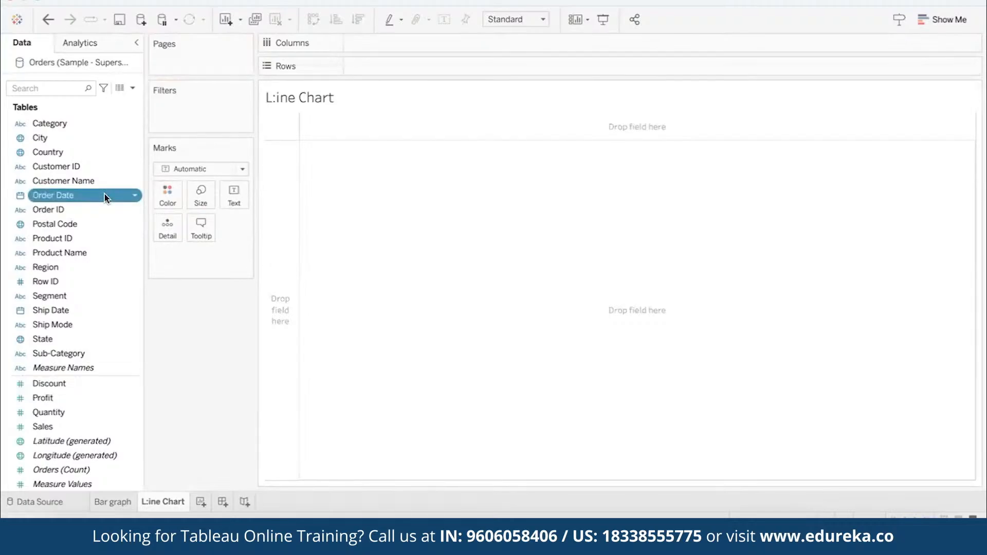
pyautogui.keyDown('ctrl'); pyautogui.click(93, 384); pyautogui.keyUp('ctrl')
pyautogui.keyDown('ctrl'); pyautogui.click(79, 396); pyautogui.keyUp('ctrl')
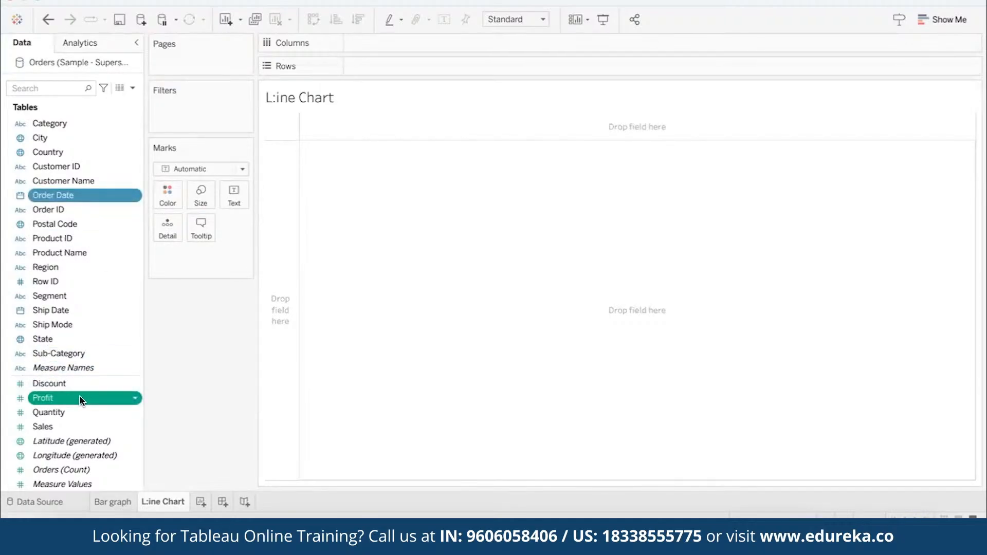
pyautogui.click(943, 19)
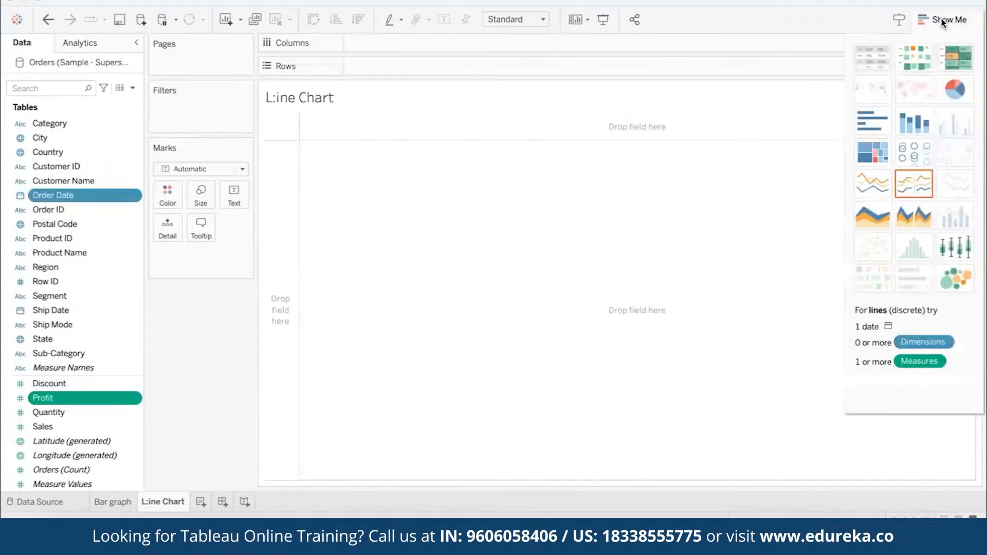
pyautogui.click(913, 180)
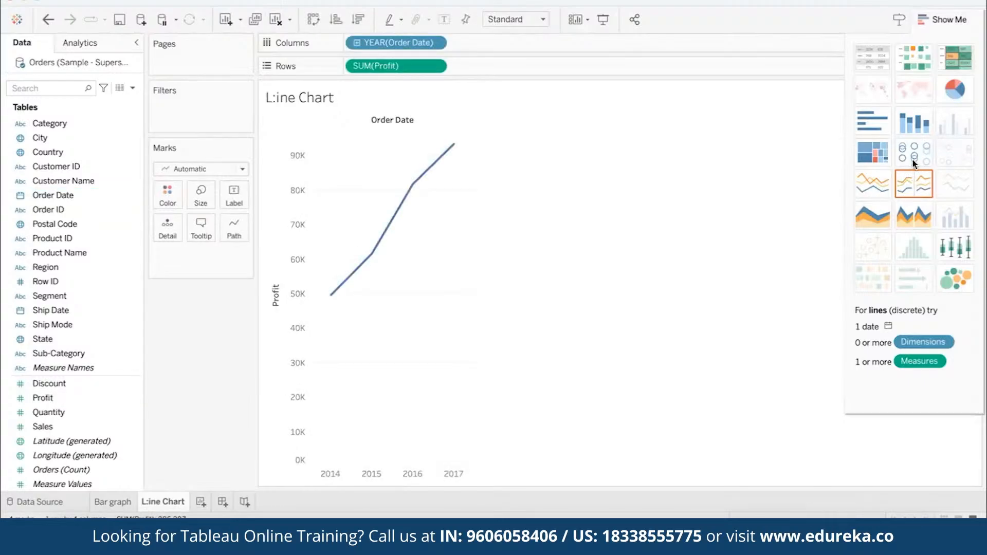
pyautogui.click(942, 19)
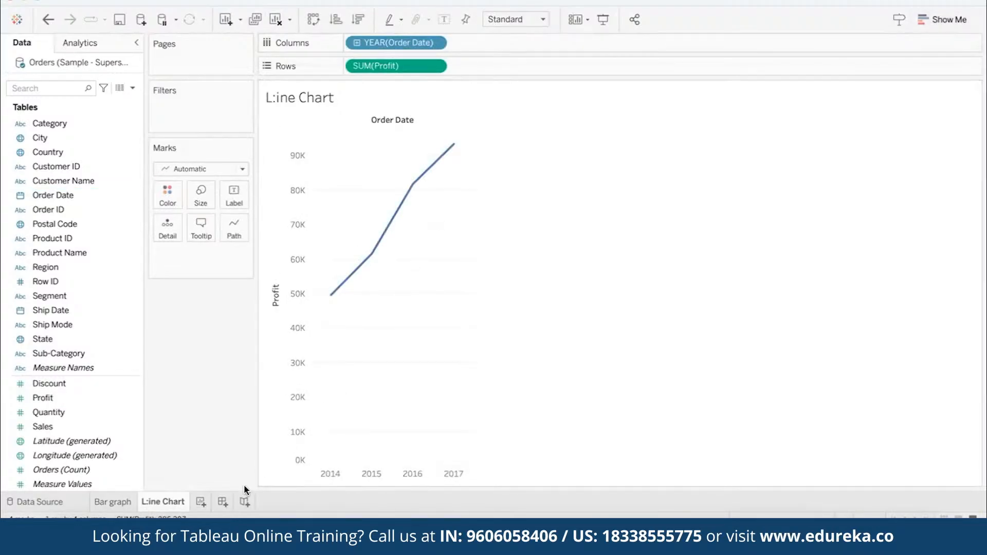
# - Create another new worksheet and name it "Dual Axis"
pyautogui.click(201, 501)
pyautogui.write('Dual Axis')
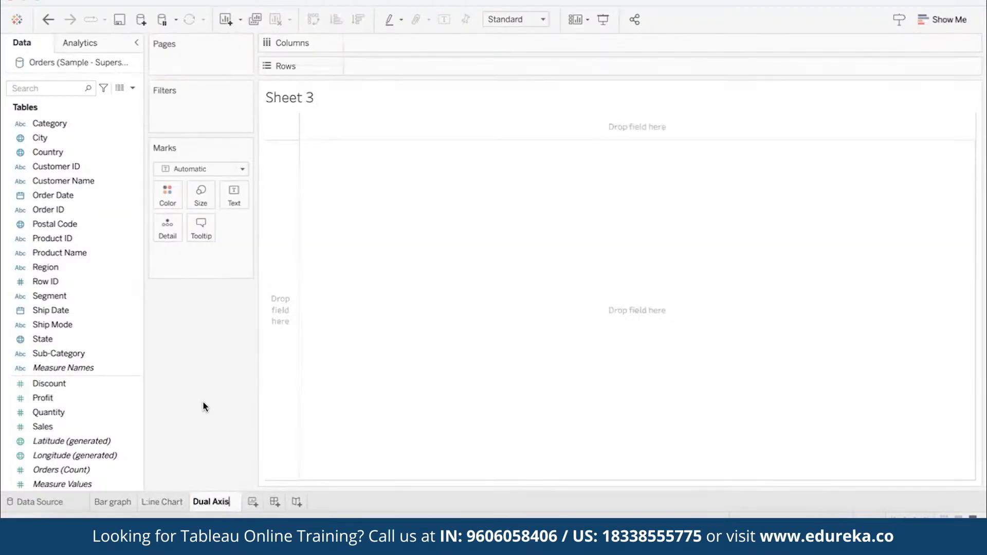
pyautogui.press('Return')
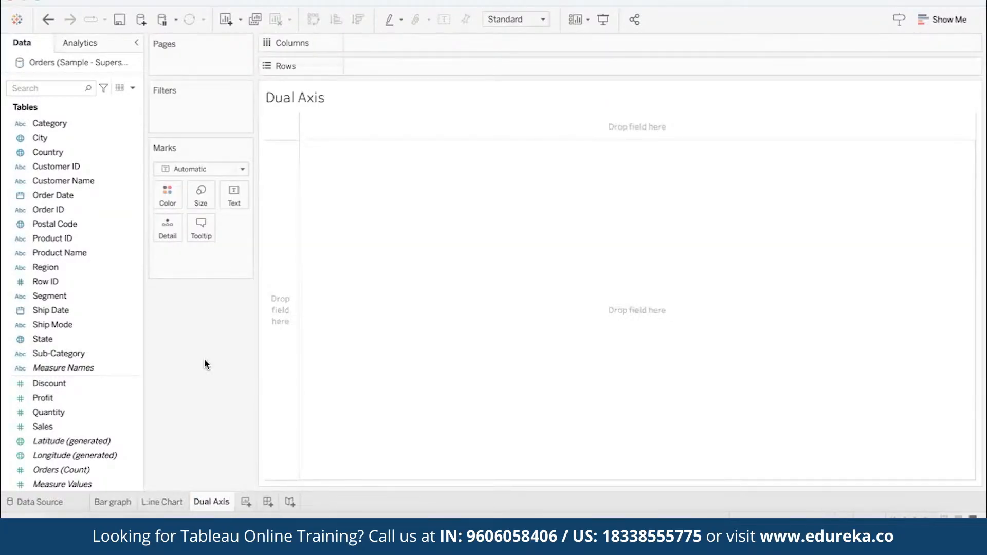
# - Place Sub-Category on the Columns shelf, and Sales followed by Profit on the Rows shelf
pyautogui.click(59, 355)
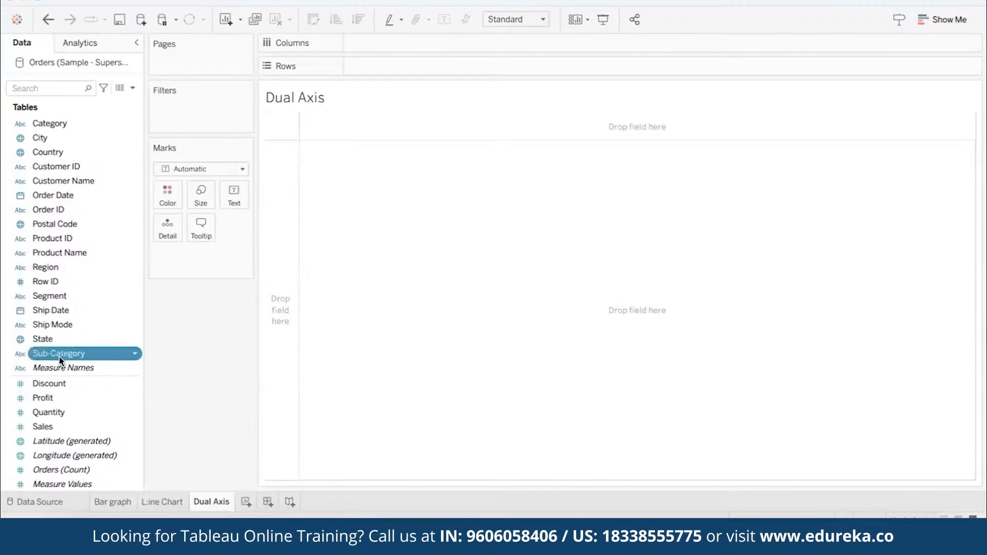
pyautogui.moveTo(60, 360); pyautogui.dragTo(374, 46)
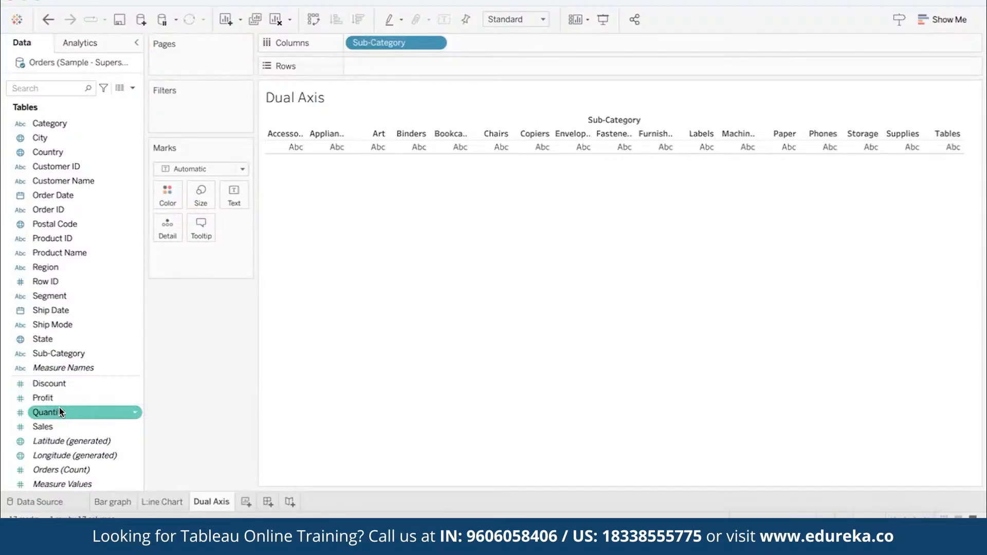
pyautogui.moveTo(58, 426)
pyautogui.mouseDown()
pyautogui.moveTo(273, 157)
pyautogui.moveTo(372, 65)
pyautogui.mouseUp()
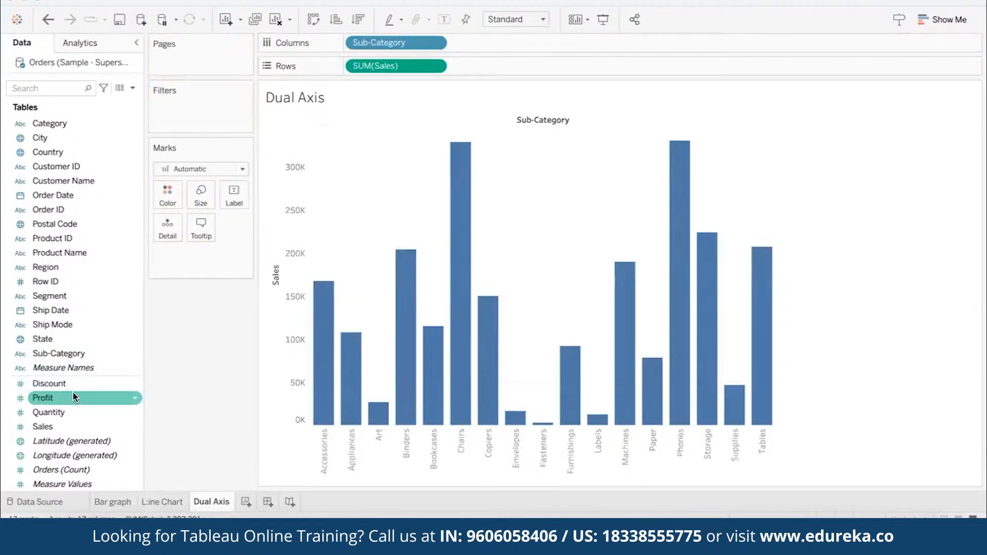
pyautogui.moveTo(74, 397); pyautogui.dragTo(503, 61)
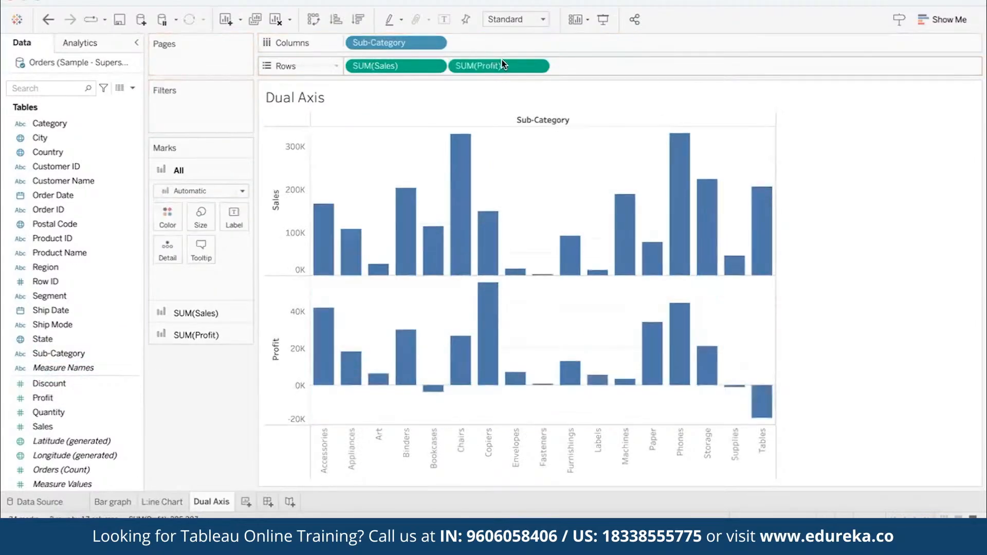
# - Combine Profit with Sales on a dual axis, switching the dual axis off and back on for comparison
pyautogui.click(538, 67)
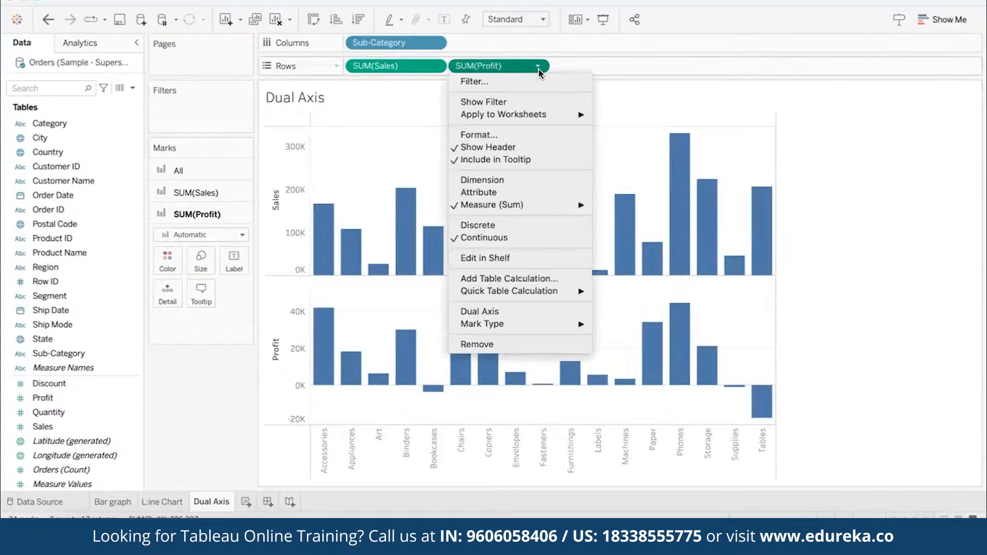
pyautogui.click(515, 310)
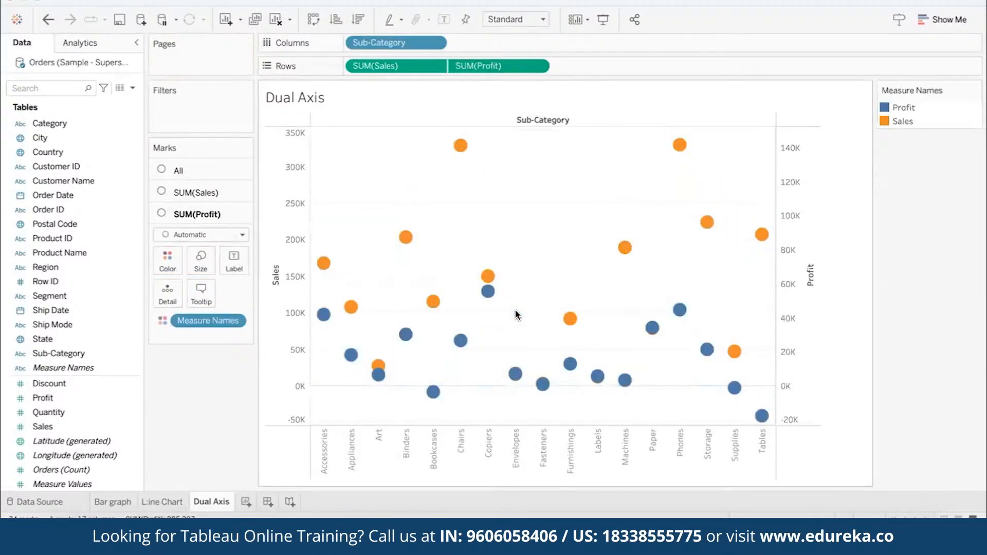
pyautogui.click(537, 66)
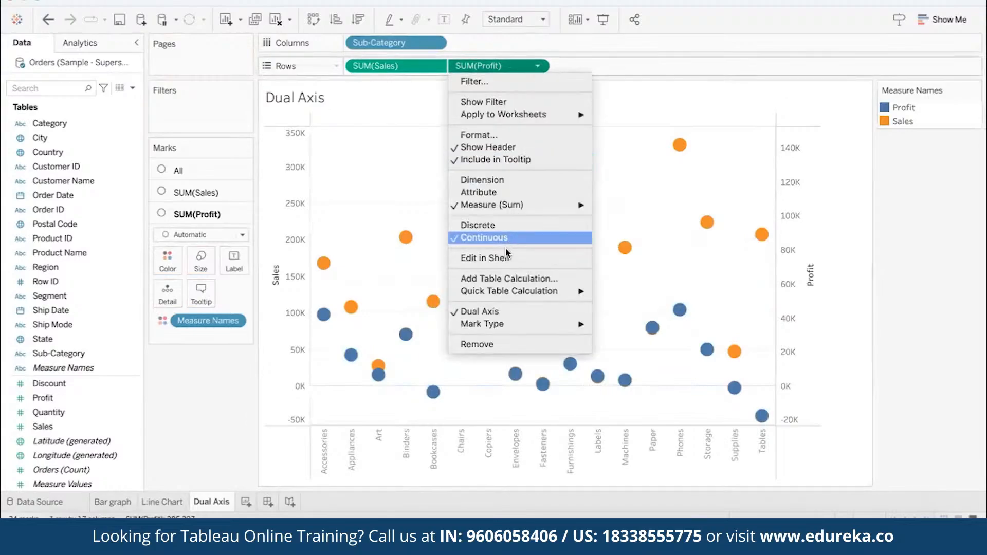
pyautogui.click(490, 312)
pyautogui.click(538, 66)
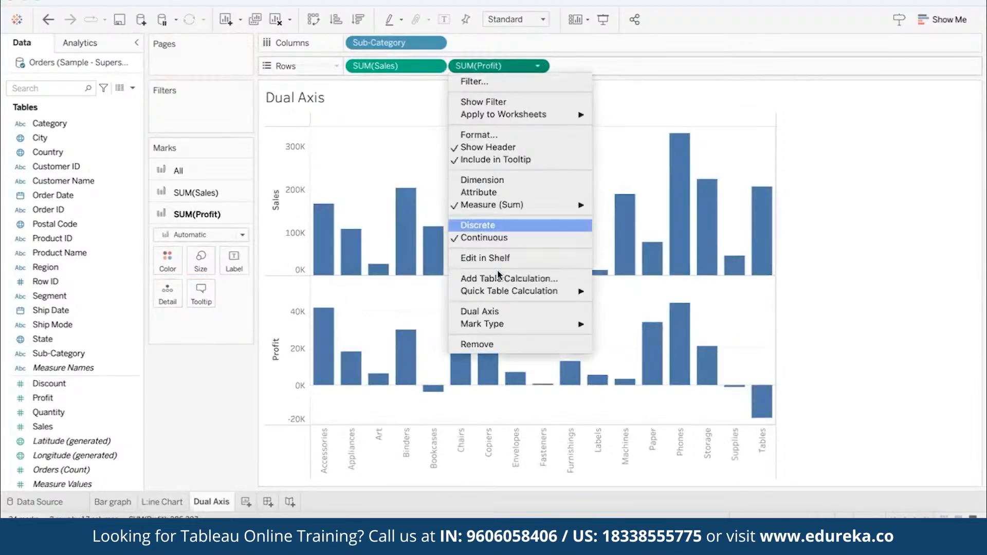
pyautogui.click(483, 310)
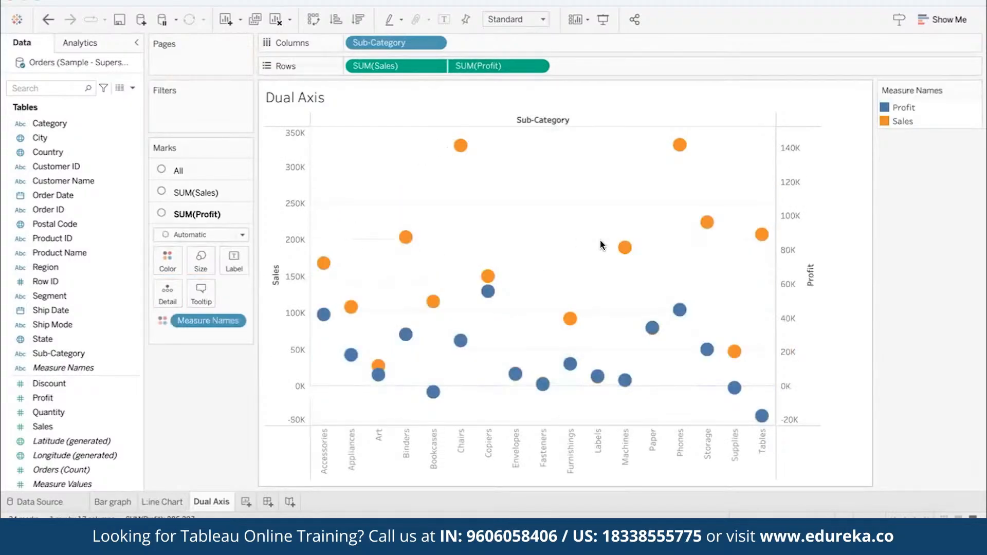
# - Set the mark type of Sales to Bar and the mark type of Profit to Line
pyautogui.click(199, 193)
pyautogui.click(186, 214)
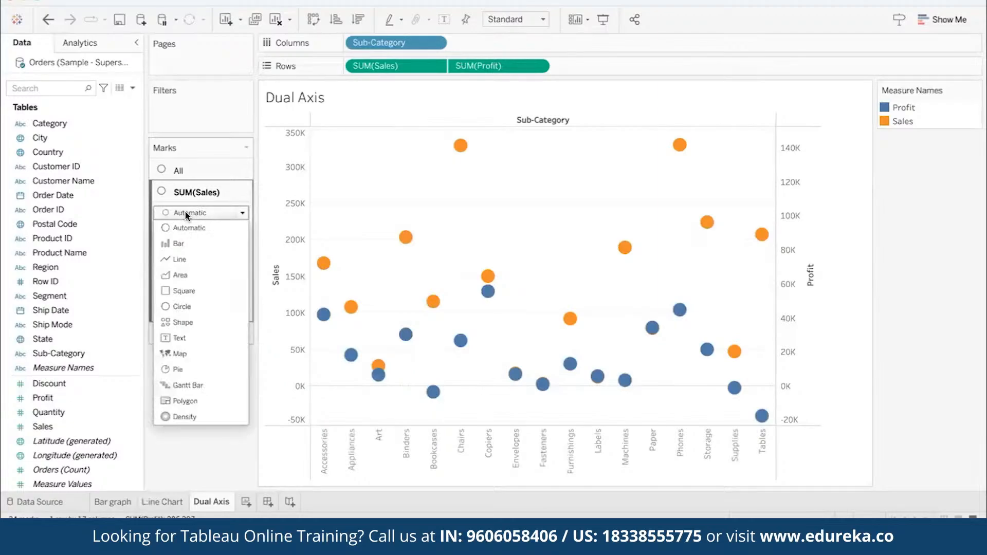
pyautogui.click(187, 243)
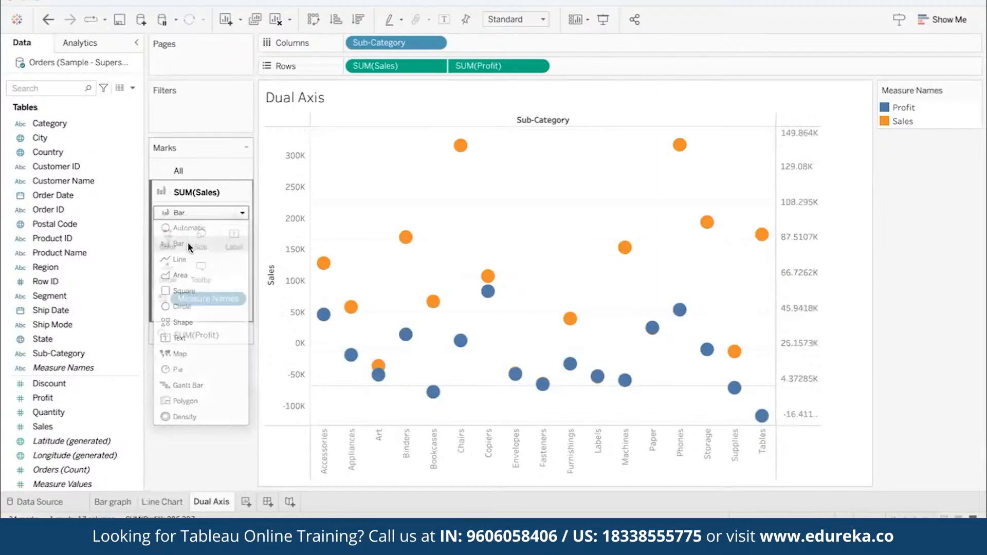
pyautogui.click(214, 331)
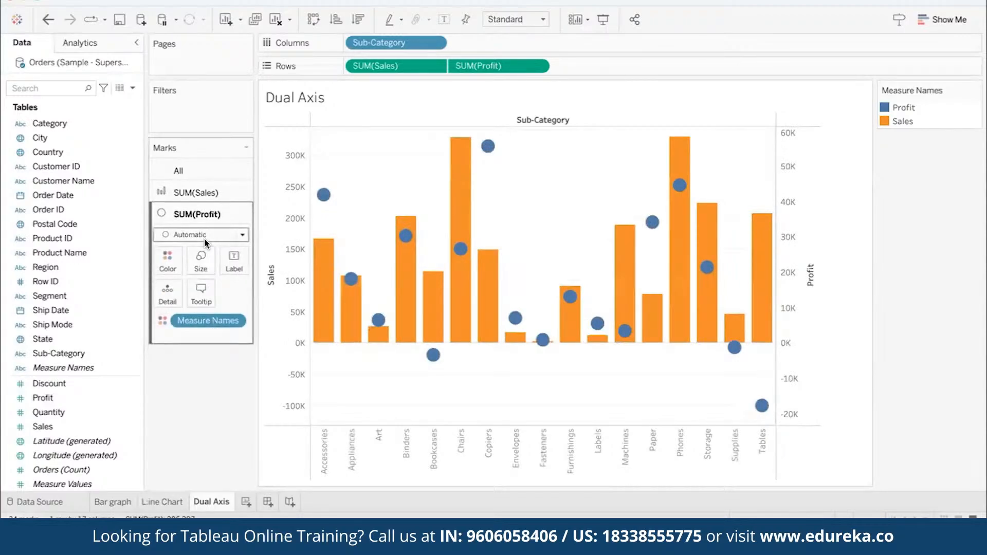
pyautogui.click(202, 234)
pyautogui.click(186, 282)
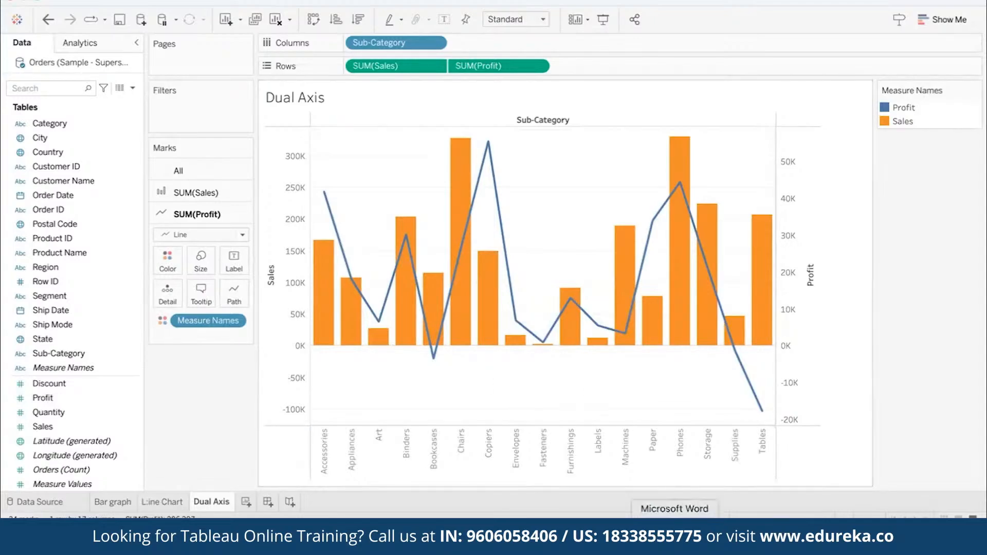
# - Recolor the Sales bars teal using the Automatic color palette
pyautogui.click(720, 537)
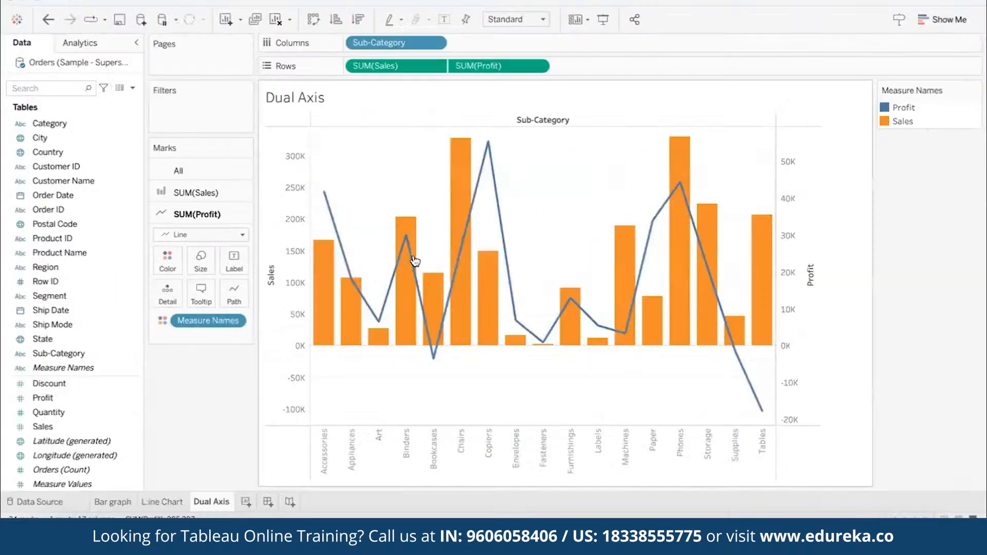
pyautogui.click(196, 192)
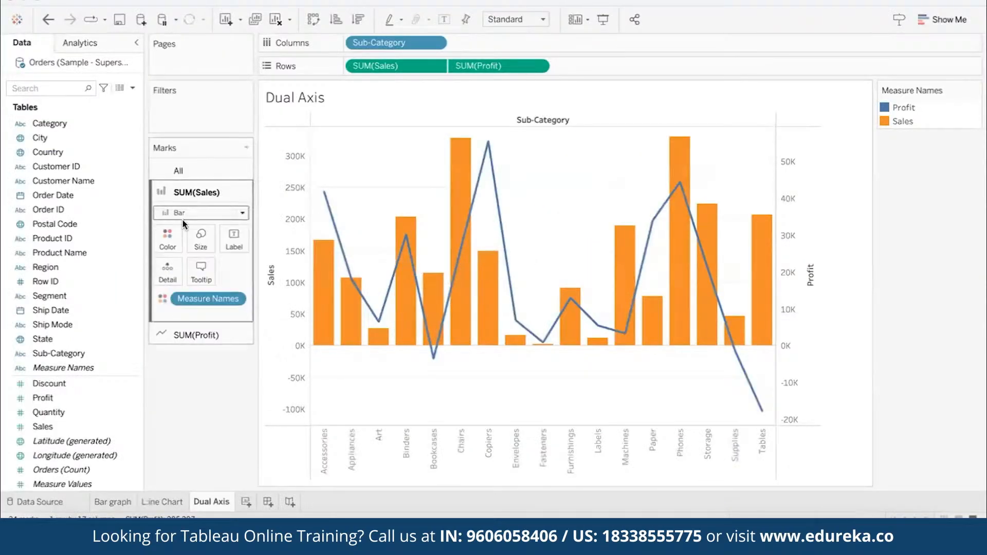
pyautogui.click(167, 238)
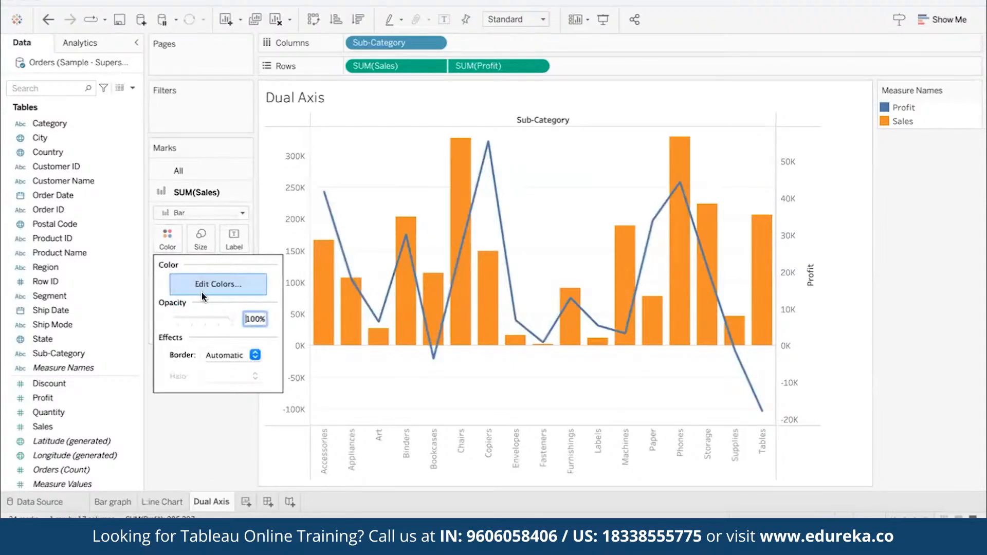
pyautogui.click(222, 289)
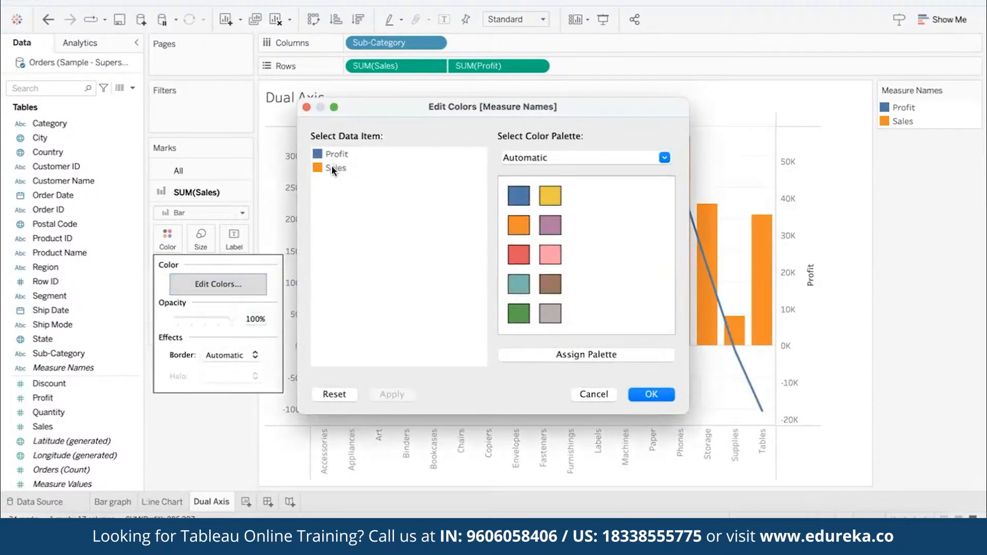
pyautogui.click(519, 284)
pyautogui.click(641, 395)
# - Recolor the Profit line red using the Automatic color palette
pyautogui.click(190, 329)
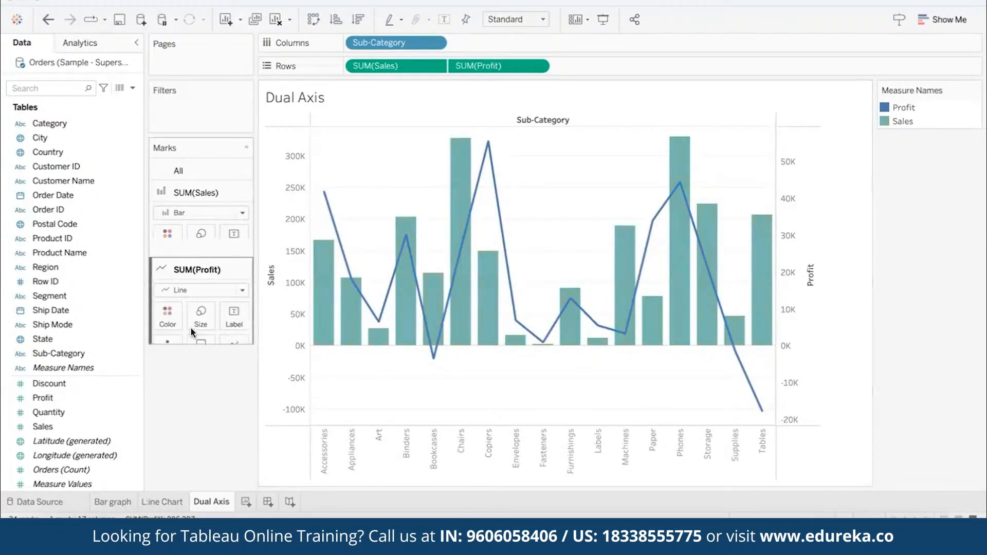
pyautogui.click(171, 264)
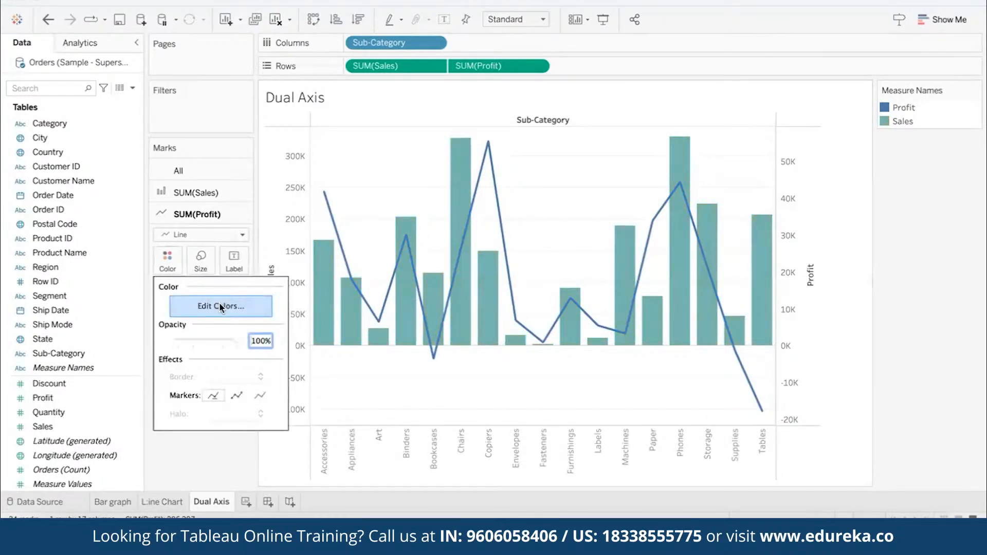
pyautogui.click(219, 307)
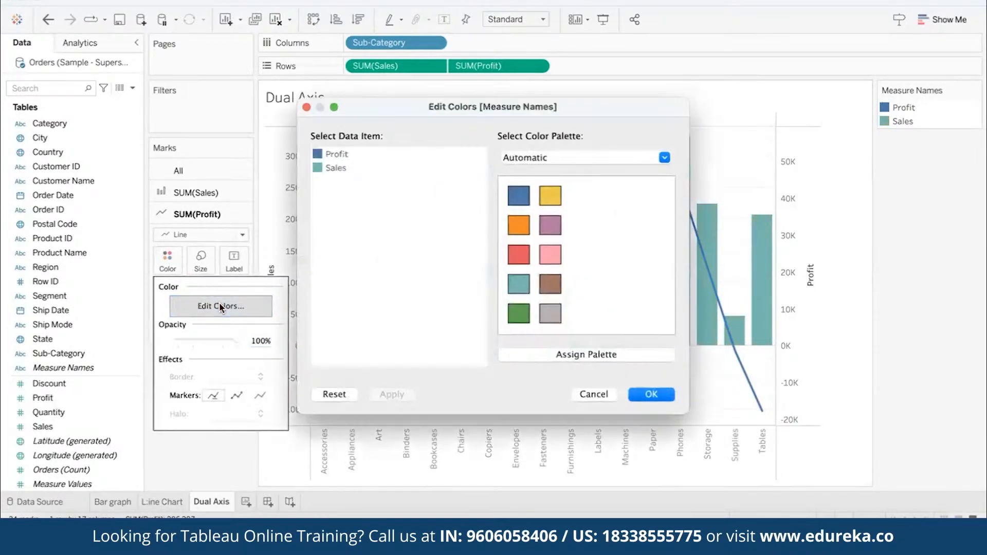
pyautogui.click(332, 155)
pyautogui.click(524, 248)
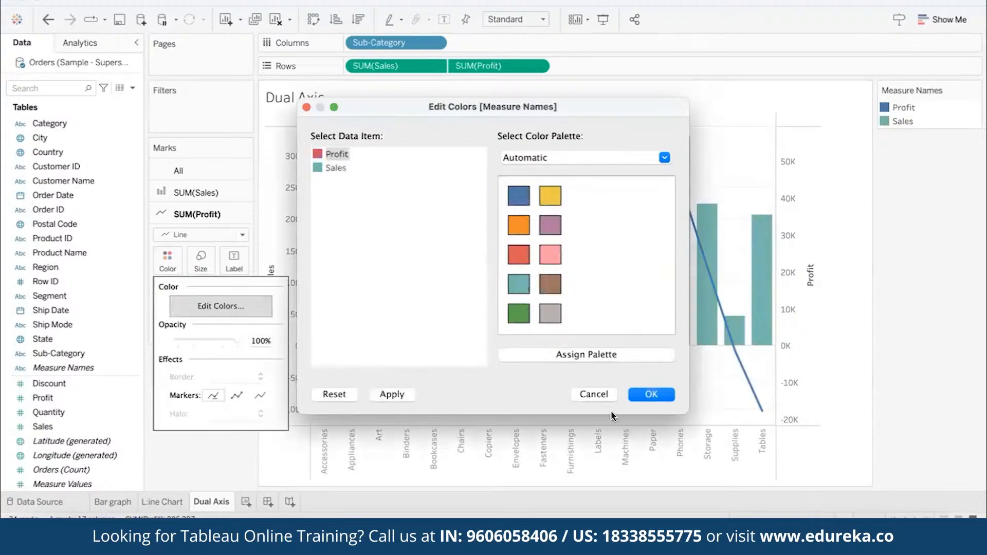
pyautogui.click(649, 395)
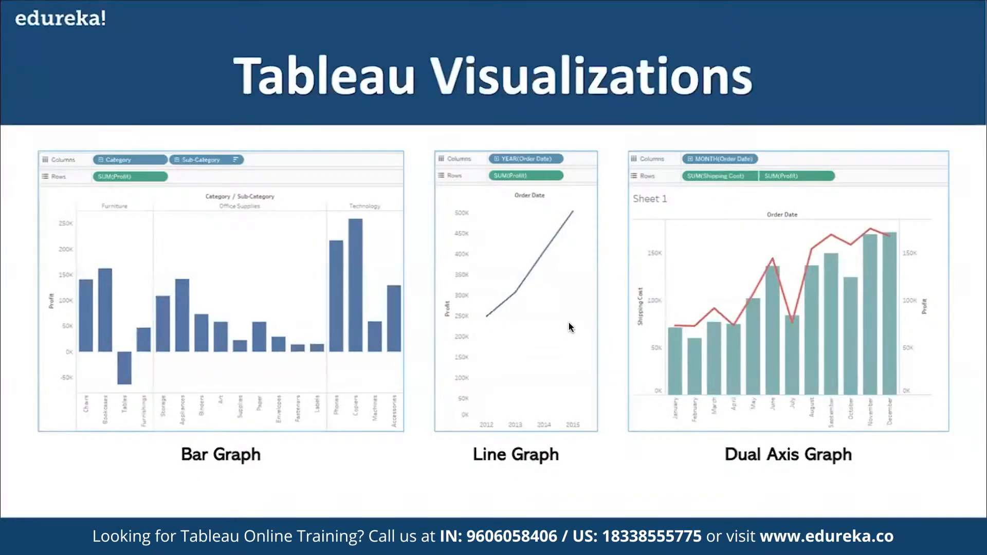
# - Switch from the slides back to Tableau and add a new worksheet named "Map"
pyautogui.click(569, 322)
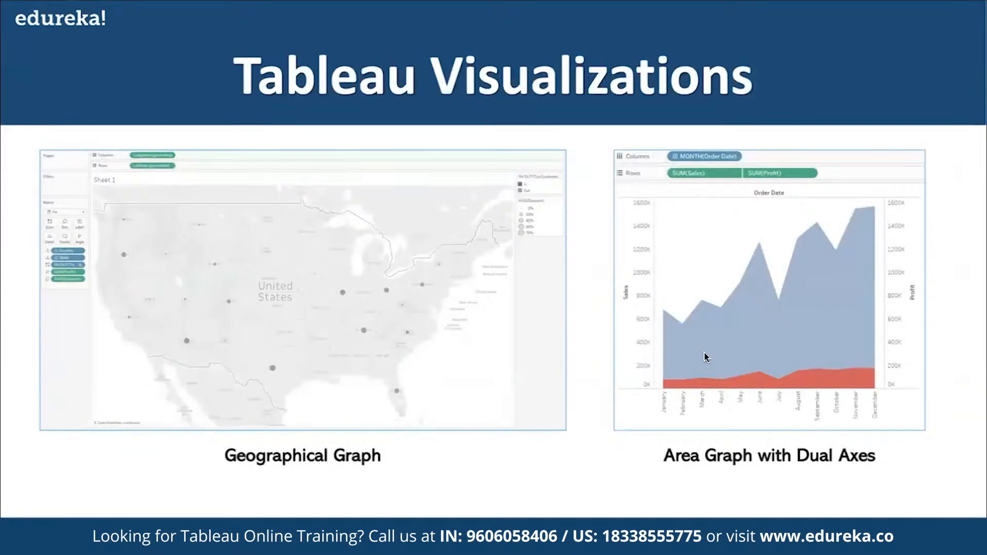
pyautogui.press('super+Tab')
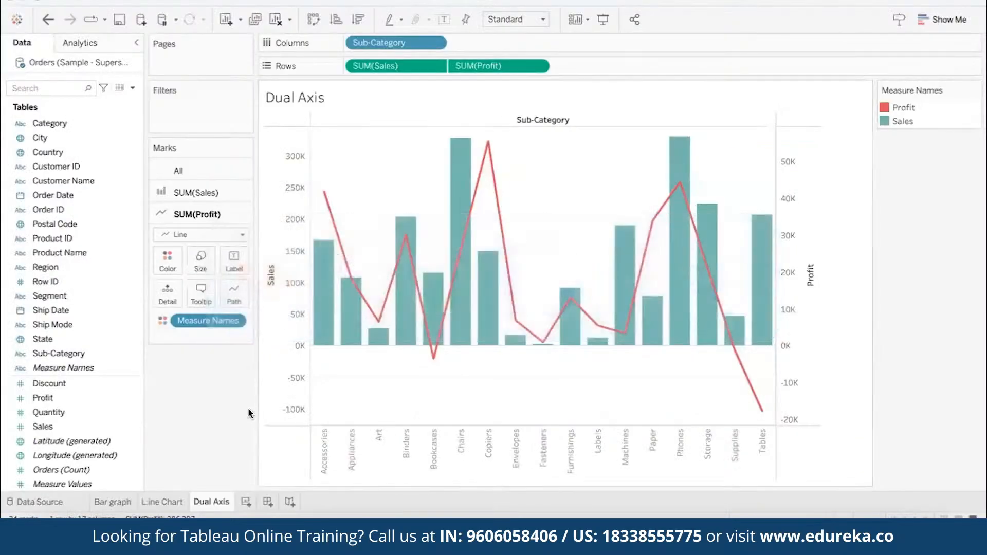
pyautogui.click(245, 501)
pyautogui.doubleClick(244, 500)
pyautogui.write('Map')
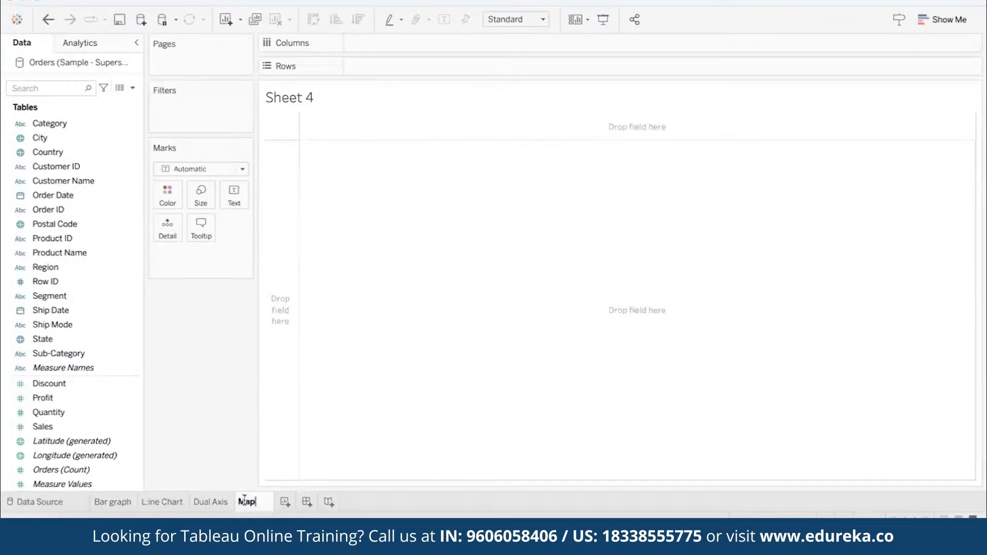
pyautogui.press('Return')
# - Build a map by placing Country and State on Detail and Profit on Color
pyautogui.click(72, 147)
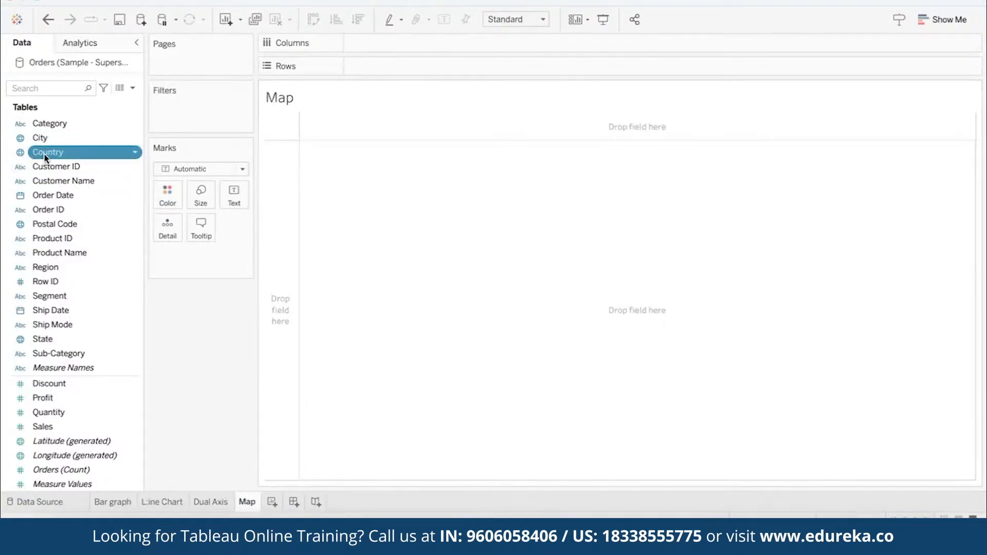
pyautogui.moveTo(54, 154); pyautogui.dragTo(170, 231)
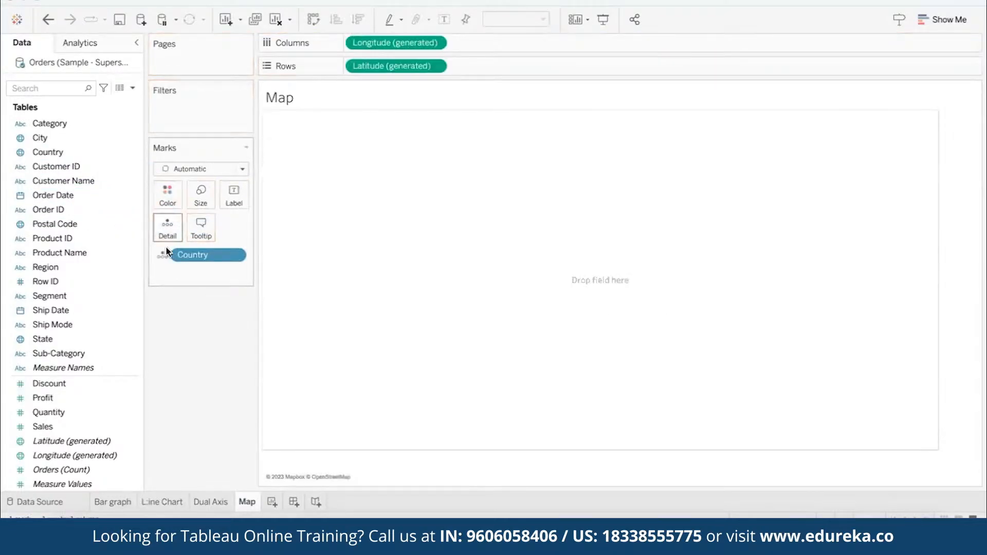
pyautogui.moveTo(51, 339); pyautogui.dragTo(167, 228)
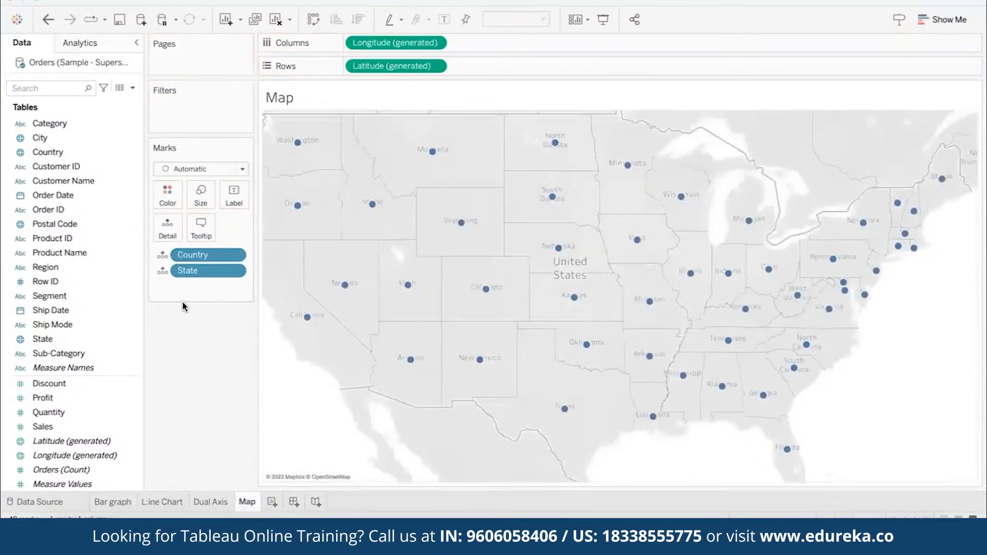
pyautogui.moveTo(58, 404); pyautogui.dragTo(168, 196)
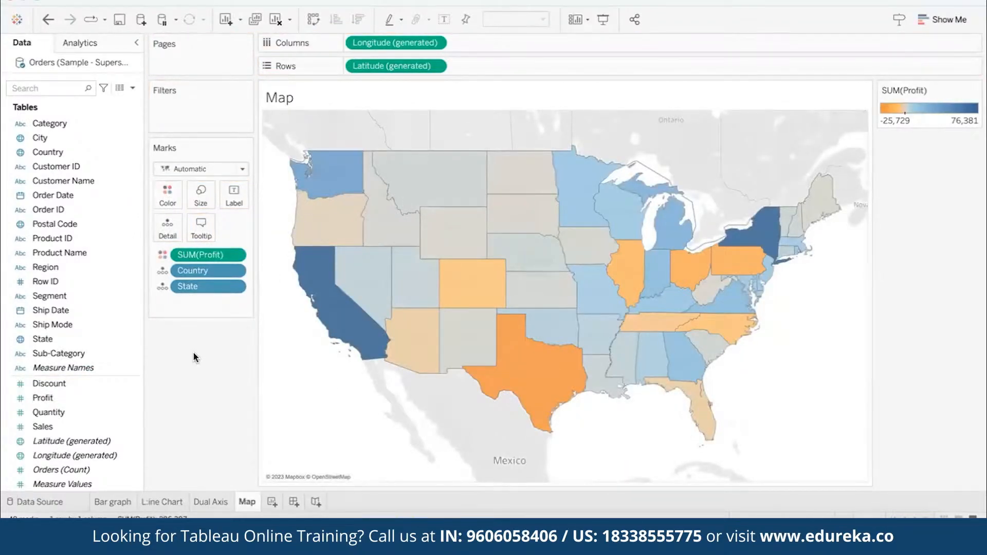
# - Undo the placement of Profit, State and Country so the Map worksheet is empty
pyautogui.hotkey('ctrl', 'z')
pyautogui.hotkey('ctrl', 'z')
pyautogui.hotkey('ctrl', 'z')
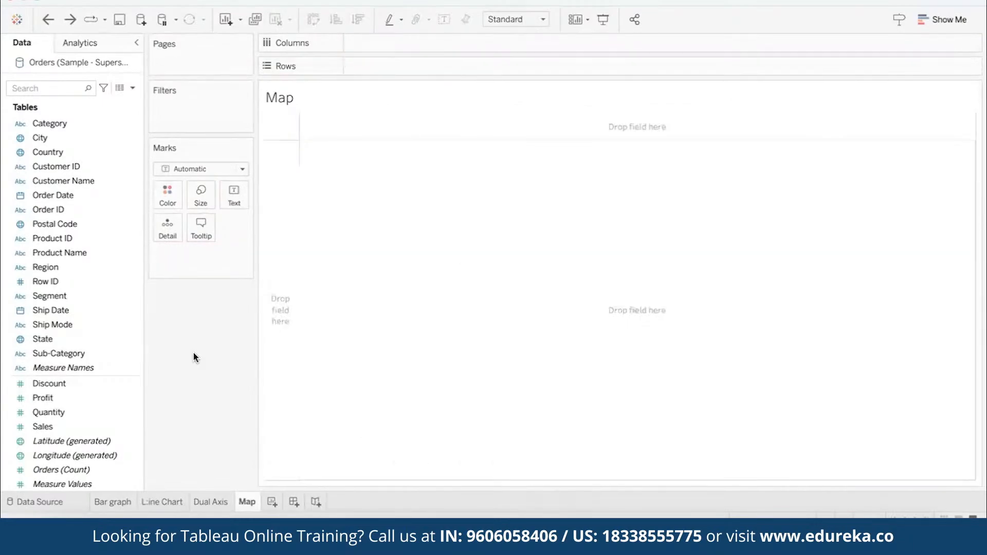
# - Select Country, State and Profit together and create a symbol map with Show Me, trying the filled map as an alternative
pyautogui.click(108, 152)
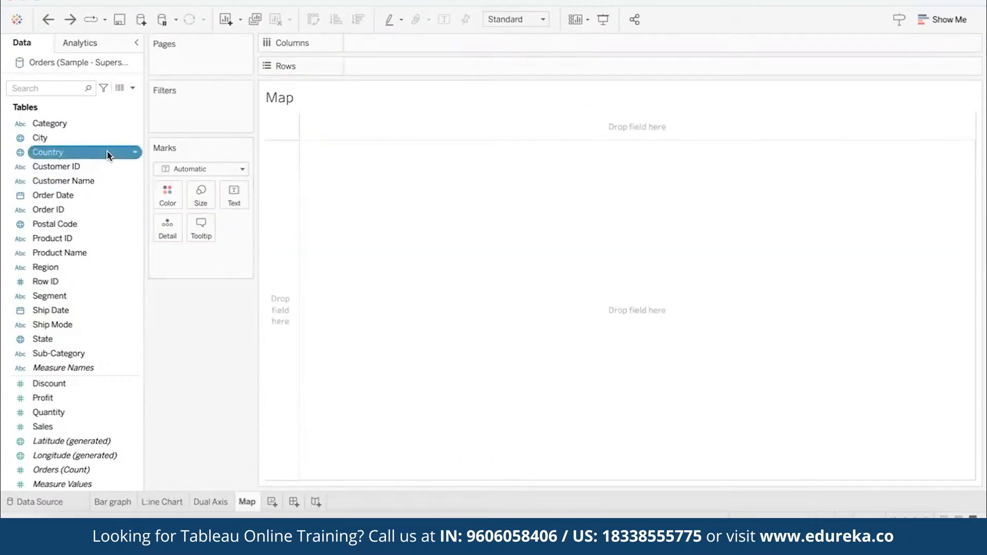
pyautogui.keyDown('ctrl'); pyautogui.click(91, 337); pyautogui.keyUp('ctrl')
pyautogui.keyDown('ctrl'); pyautogui.click(86, 397); pyautogui.keyUp('ctrl')
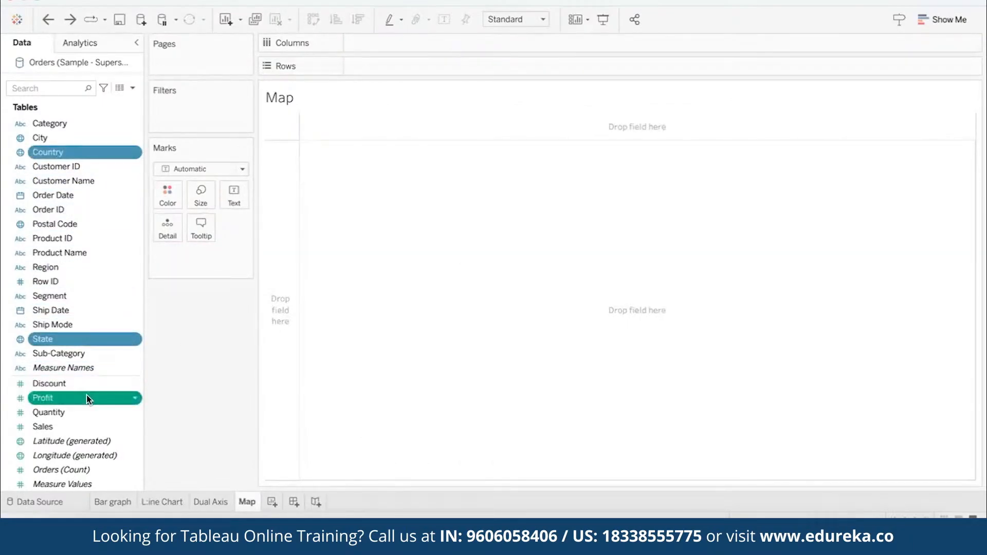
pyautogui.click(938, 23)
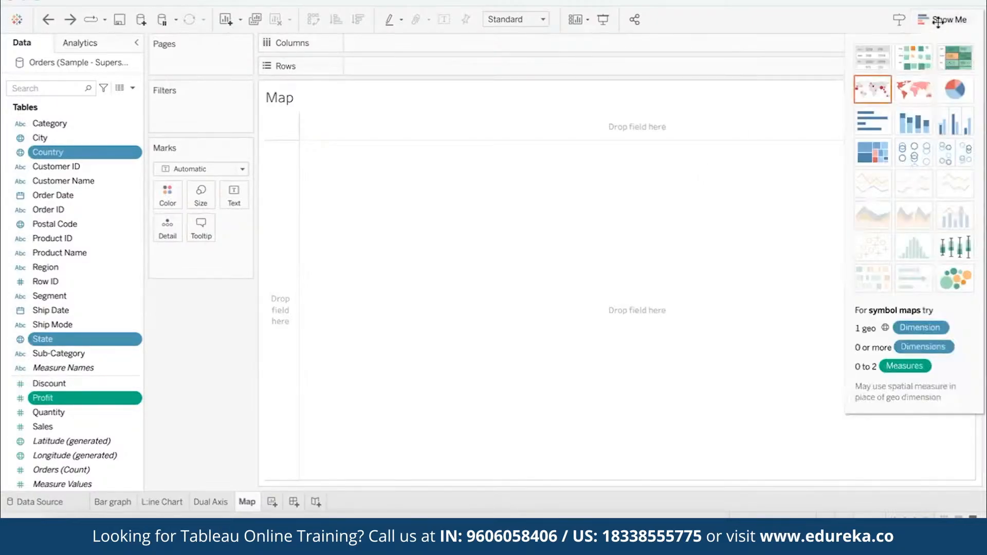
pyautogui.click(871, 90)
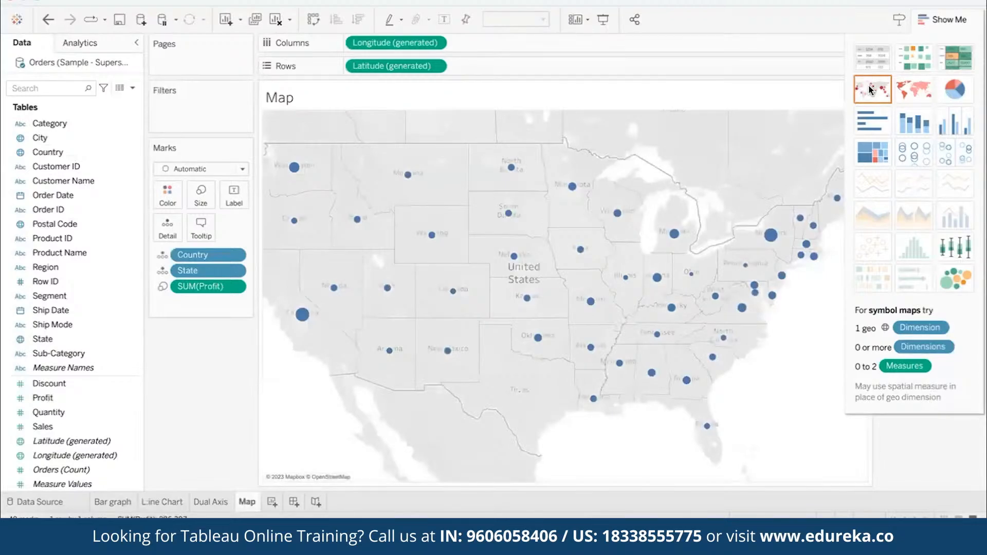
pyautogui.click(918, 88)
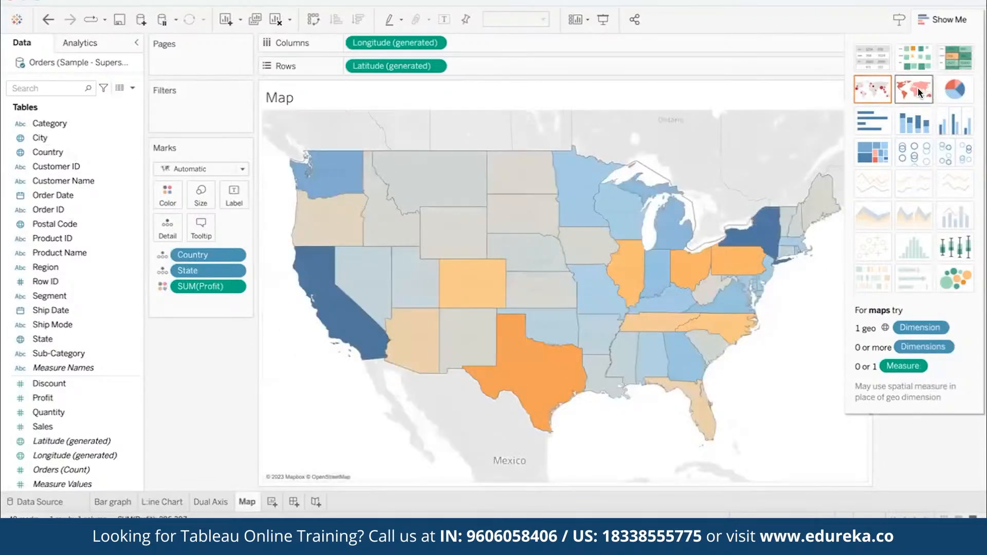
pyautogui.click(873, 96)
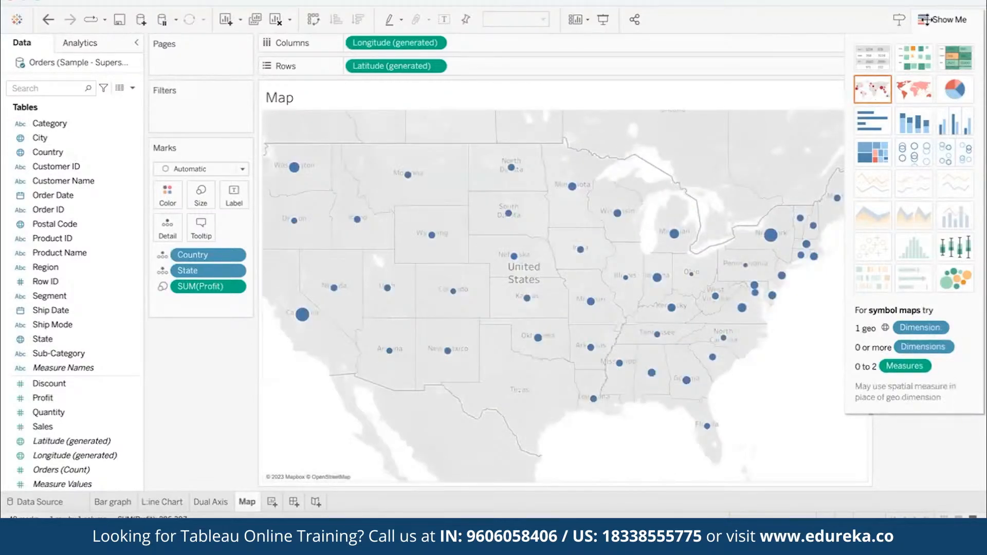
# - Close Show Me and enlarge the Profit circles on the symbol map
pyautogui.click(929, 19)
pyautogui.click(206, 190)
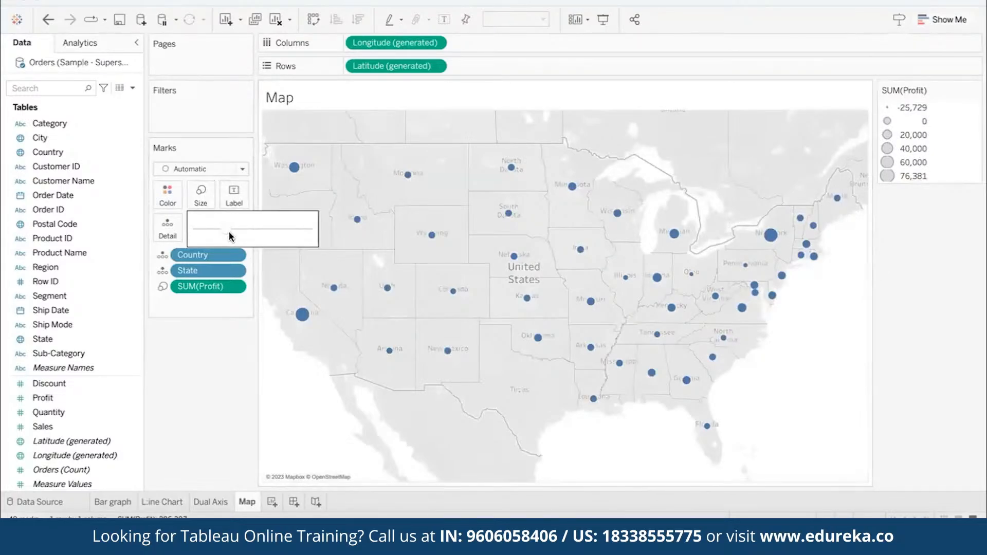
pyautogui.click(249, 226)
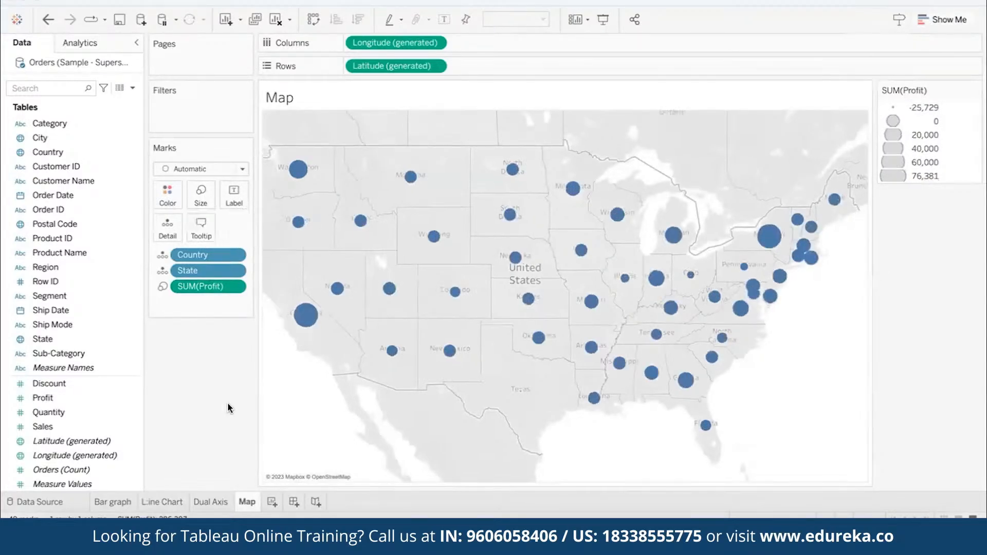
# - Add a new worksheet and name it Area Chart
pyautogui.click(272, 502)
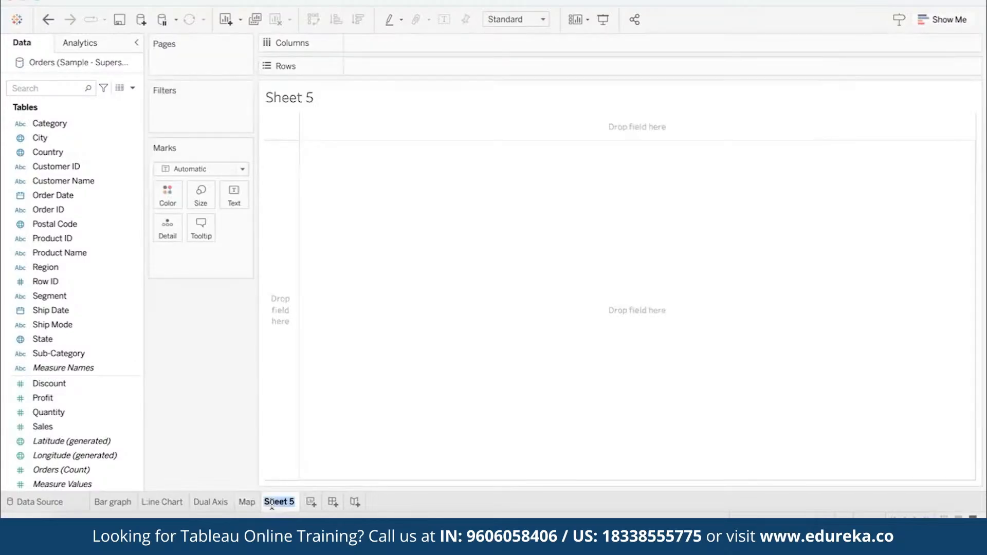
pyautogui.press('BackSpace')
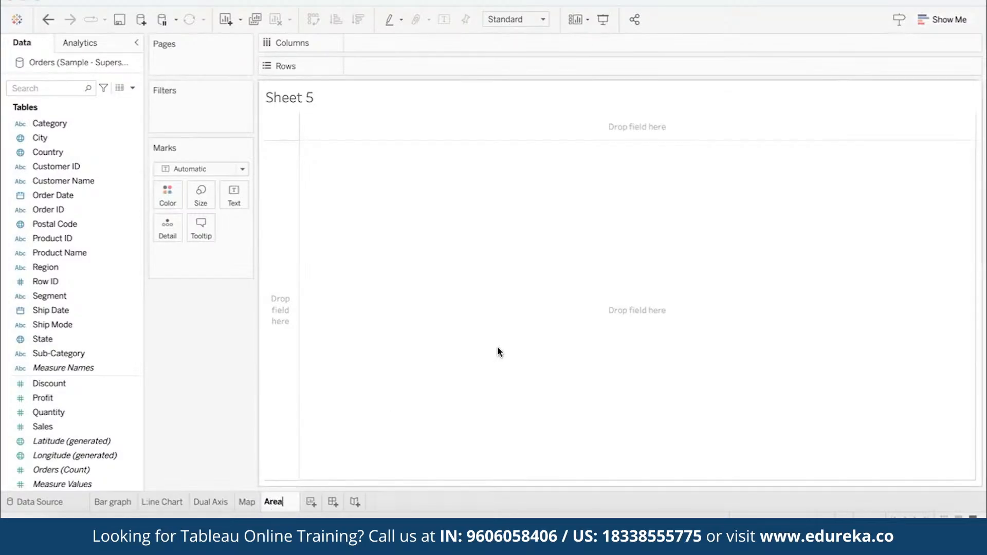
pyautogui.write('Chart')
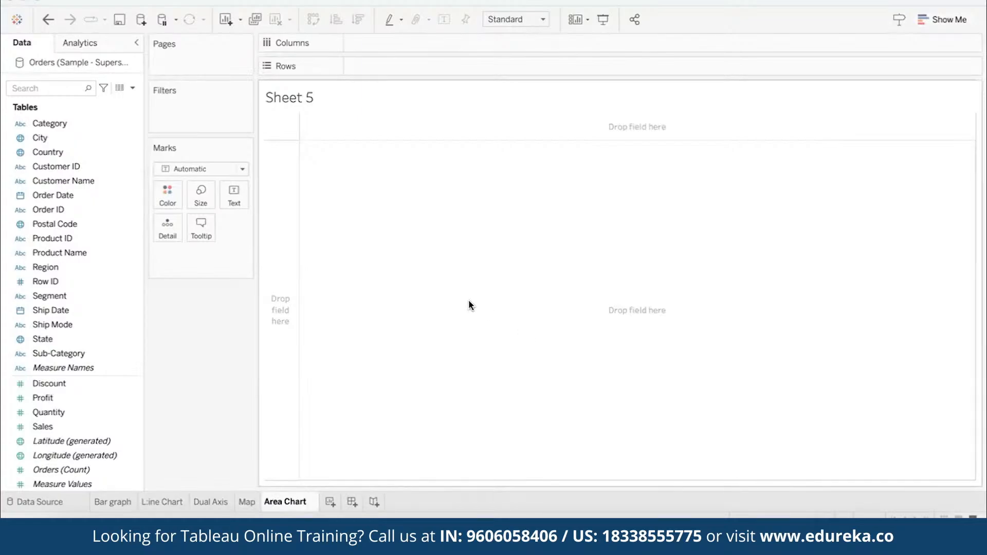
pyautogui.press('Return')
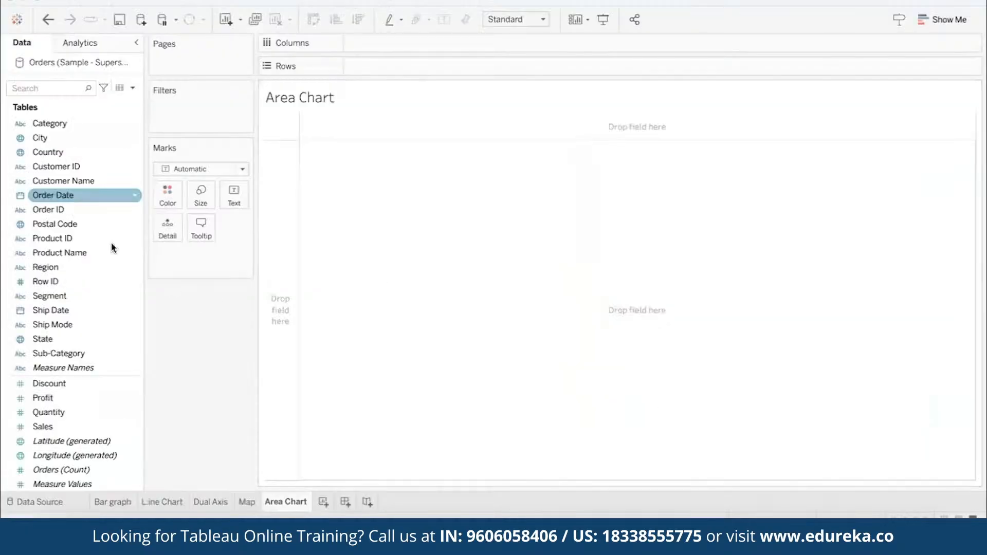
# - Place Order Date by month on Columns, and Sales and Profit on Rows
pyautogui.moveTo(60, 197); pyautogui.dragTo(434, 45)
pyautogui.click(433, 44)
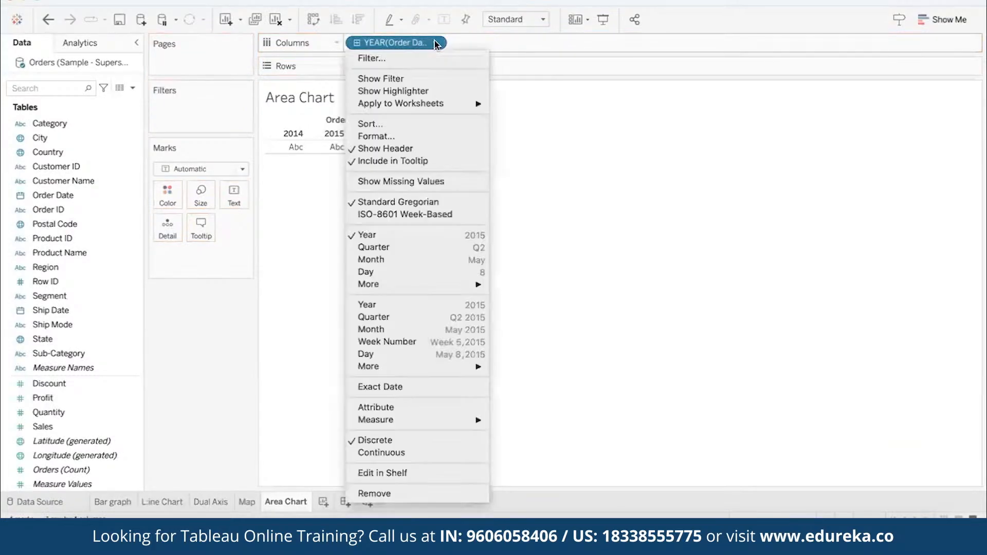
pyautogui.click(381, 258)
pyautogui.moveTo(61, 425); pyautogui.dragTo(379, 67)
pyautogui.moveTo(47, 398); pyautogui.dragTo(509, 64)
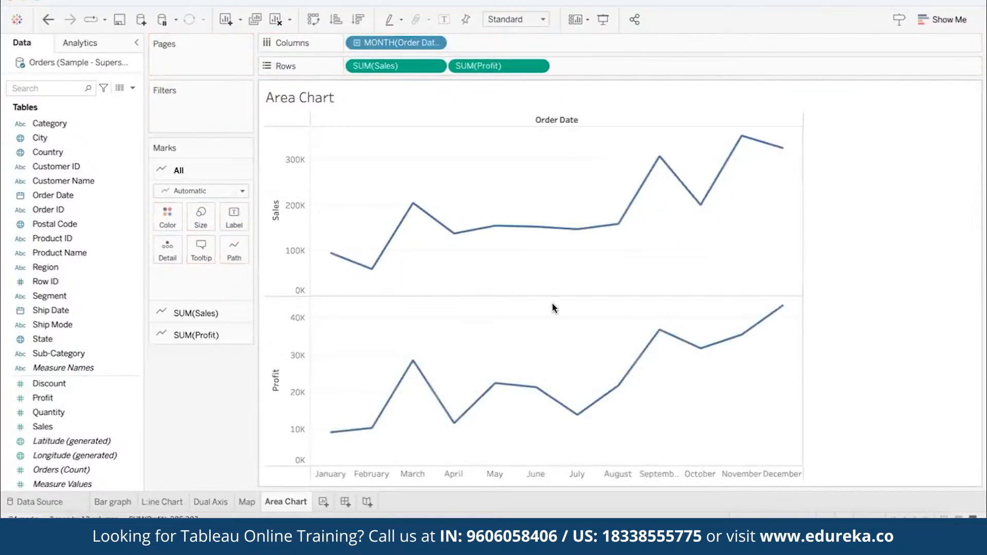
# - Combine Profit with Sales as a dual axis and set the mark type of all measures to Area
pyautogui.click(540, 66)
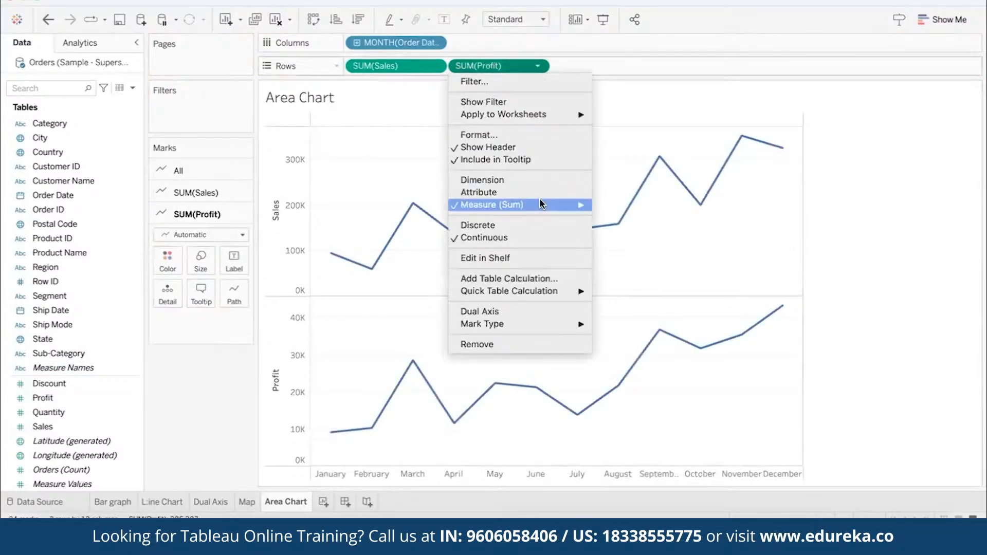
pyautogui.click(525, 310)
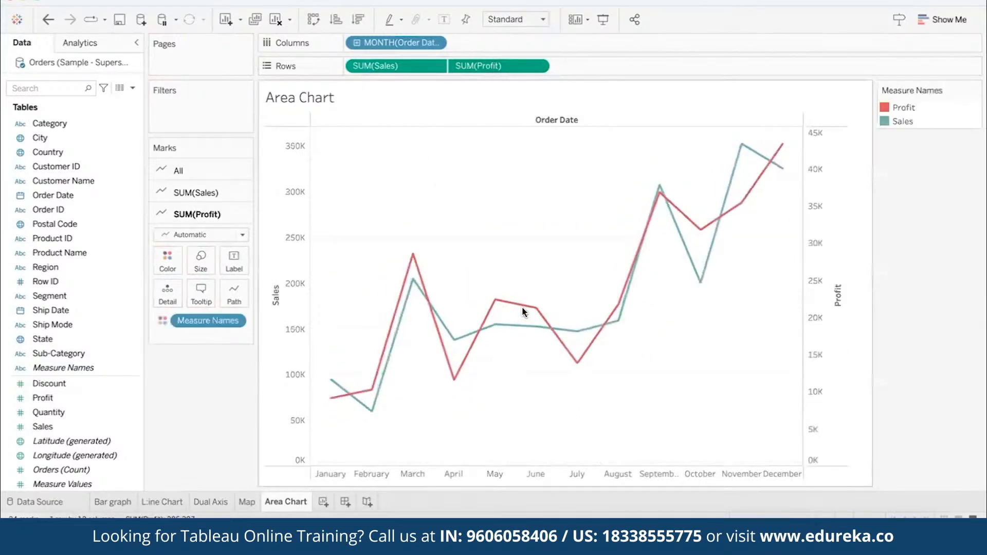
pyautogui.click(200, 175)
pyautogui.click(202, 191)
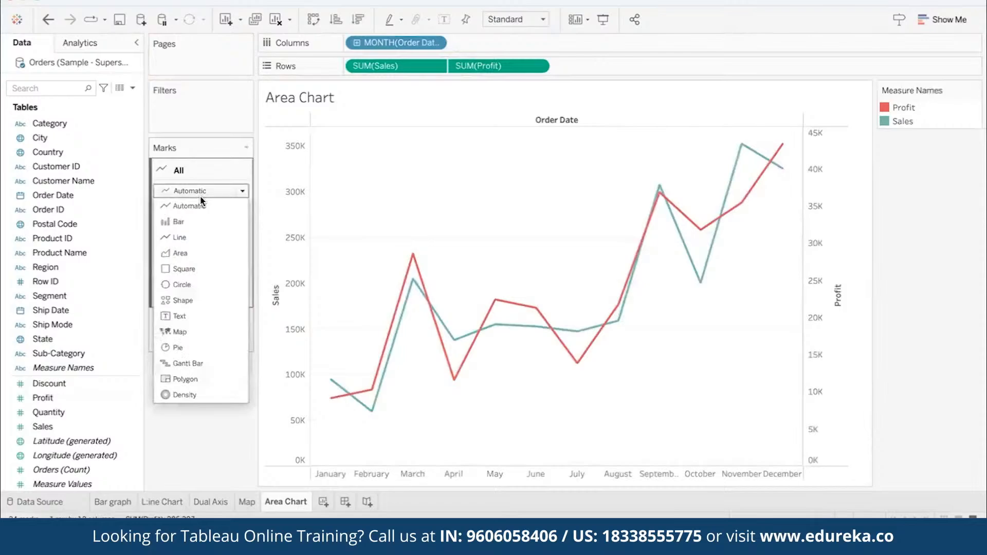
pyautogui.click(180, 253)
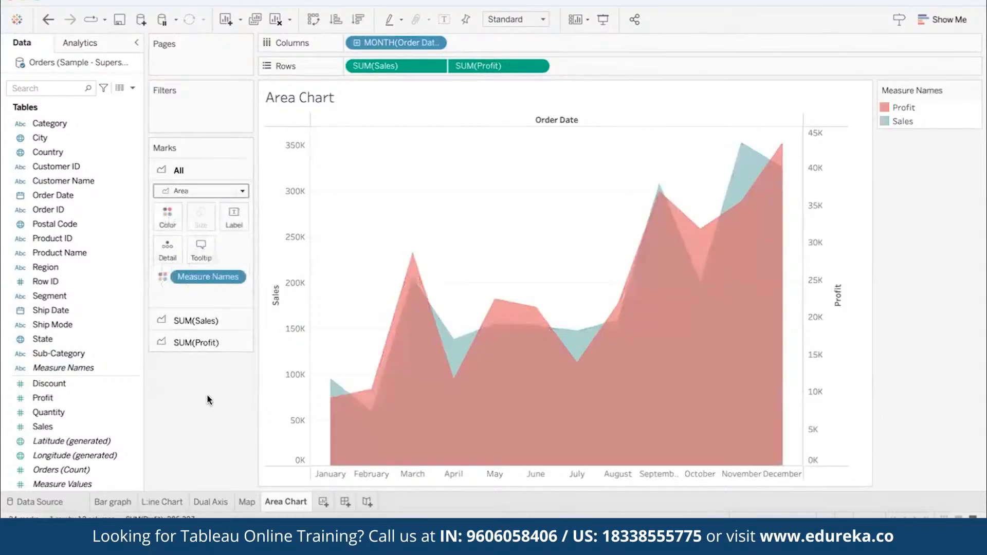
# - Synchronize the Profit axis with the Sales axis and compare the two axes
pyautogui.click(818, 173)
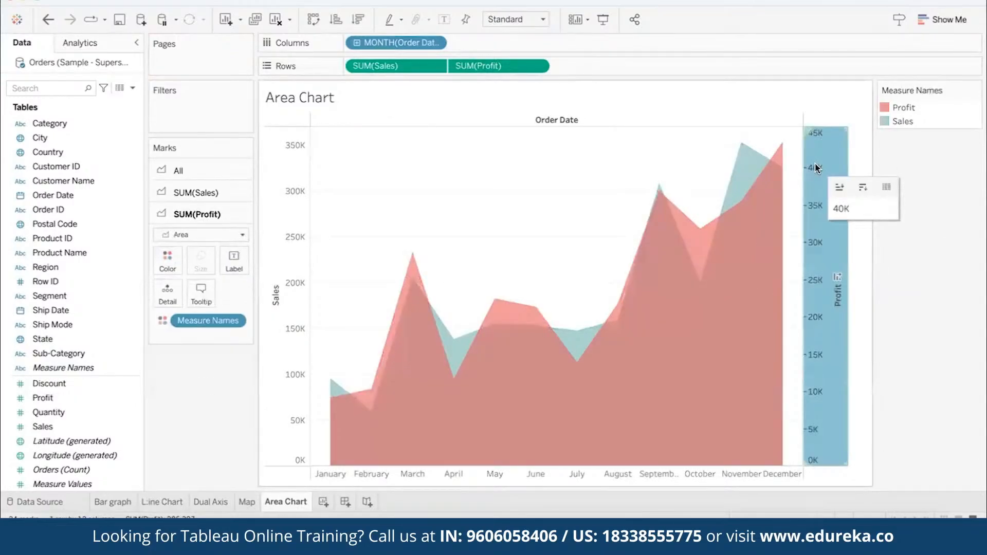
pyautogui.rightClick(819, 171)
pyautogui.click(835, 239)
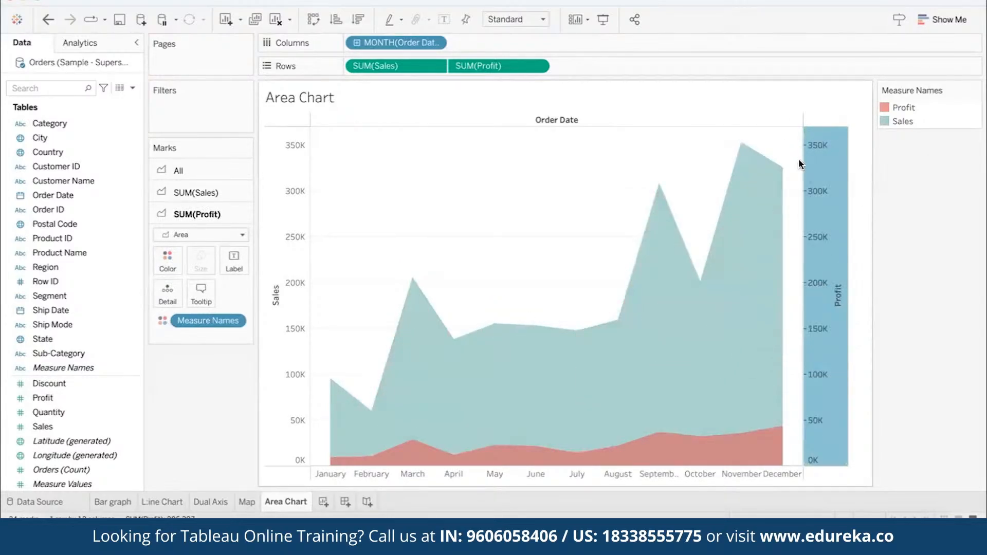
pyautogui.rightClick(815, 162)
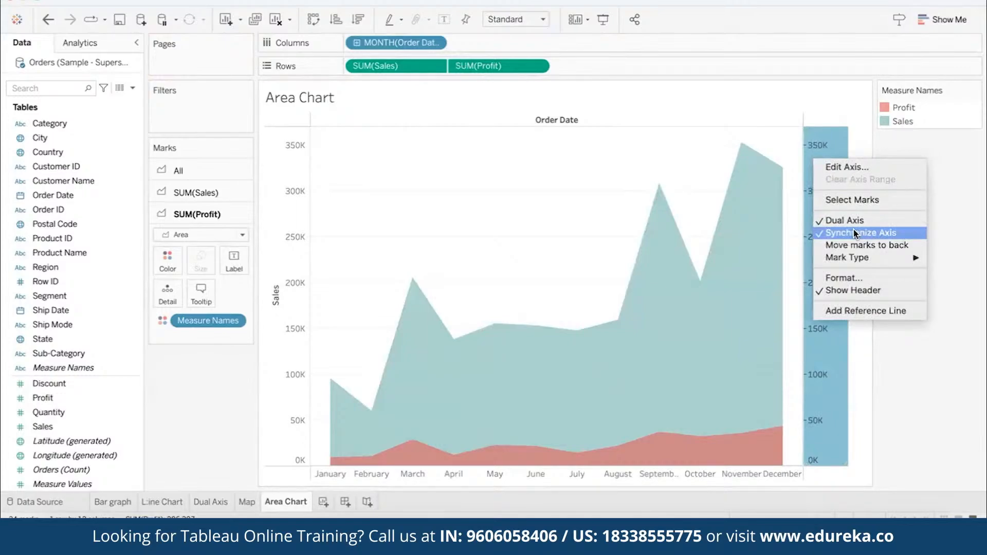
pyautogui.click(291, 179)
pyautogui.click(277, 179)
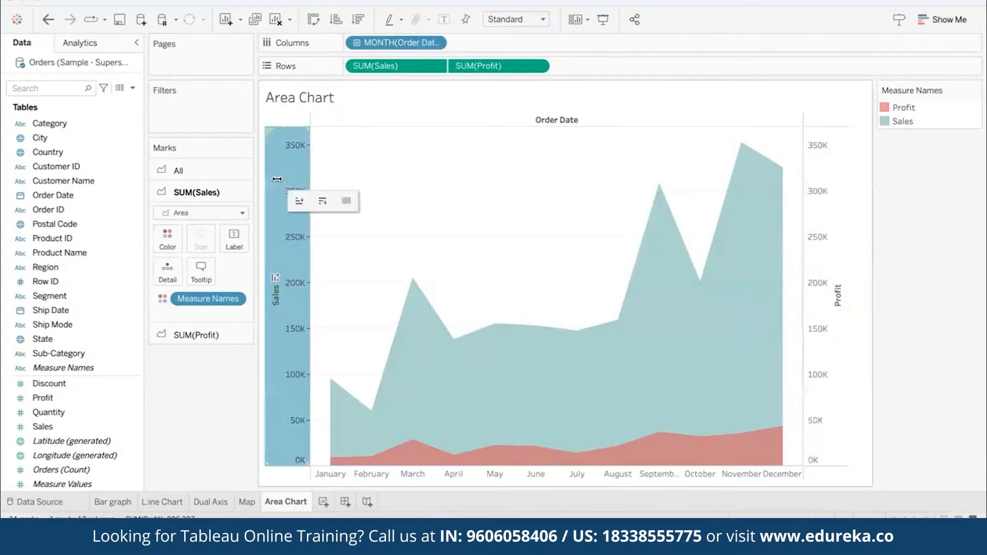
pyautogui.keyDown('ctrl'); pyautogui.click(822, 162); pyautogui.keyUp('ctrl')
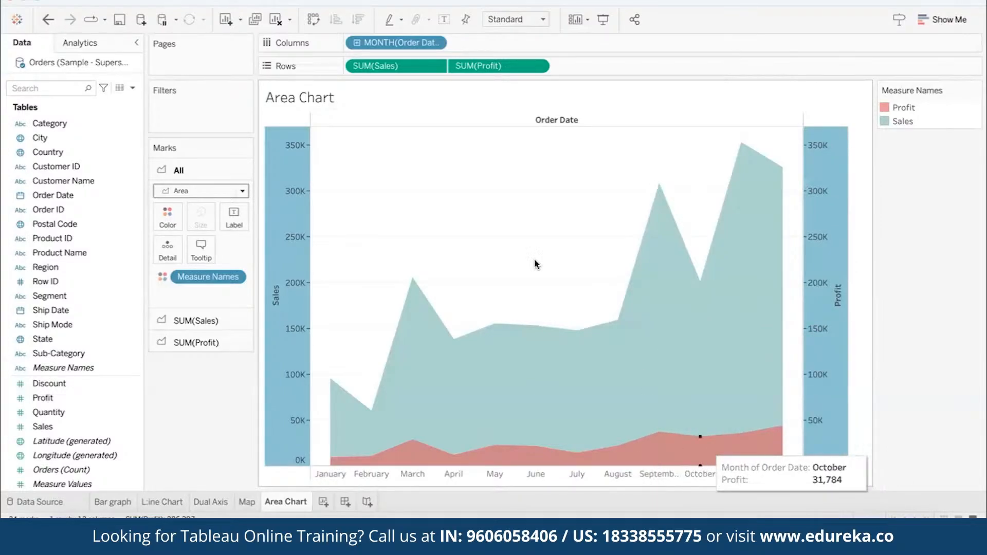
# - Review the Line Chart and Dual Axis worksheets, then return to Area Chart
pyautogui.click(171, 501)
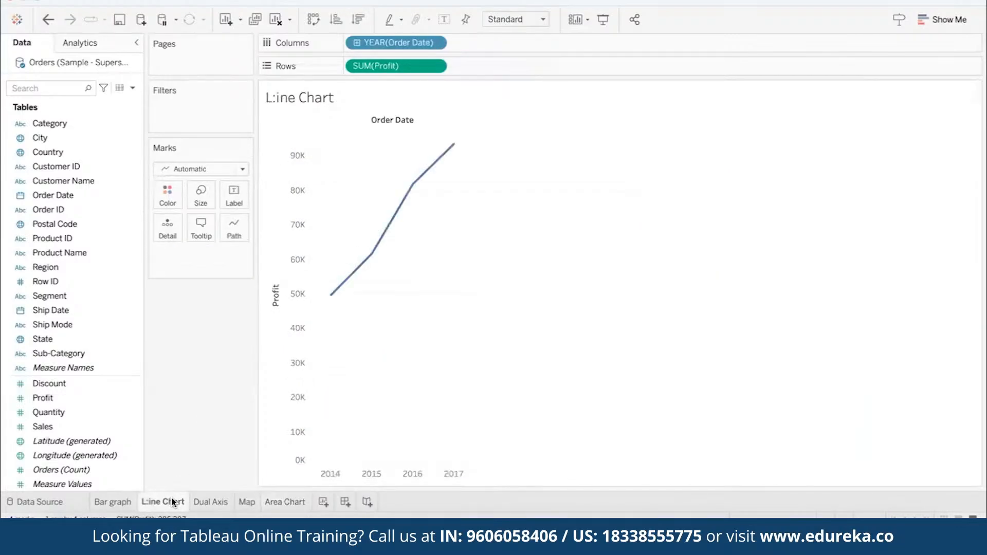
pyautogui.click(215, 506)
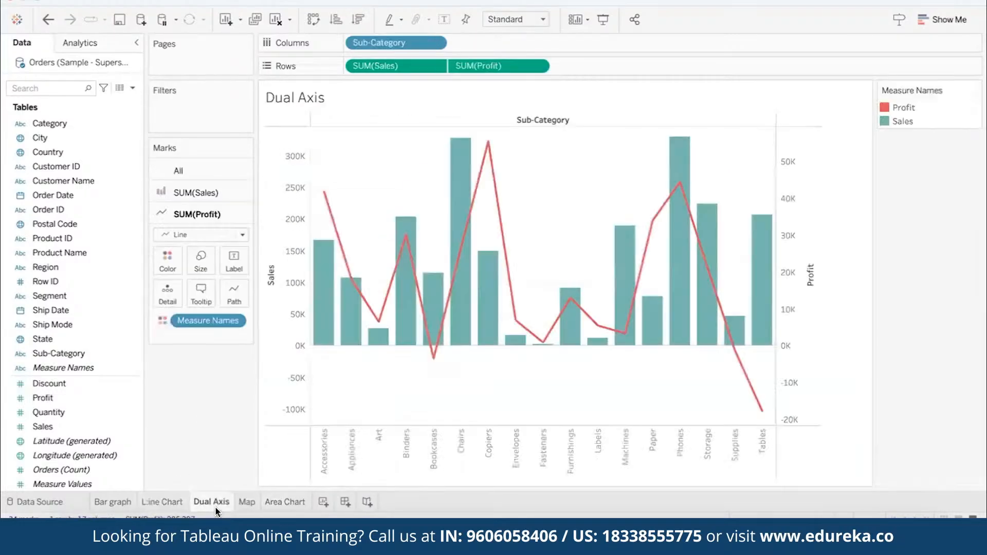
pyautogui.click(286, 503)
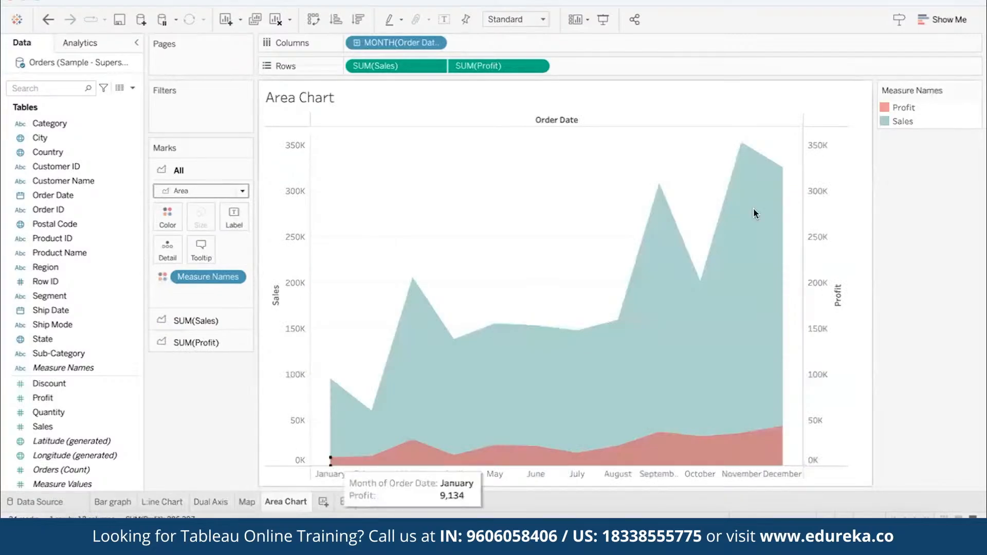
# - Set the color opacity of all area marks to 100%
pyautogui.click(166, 219)
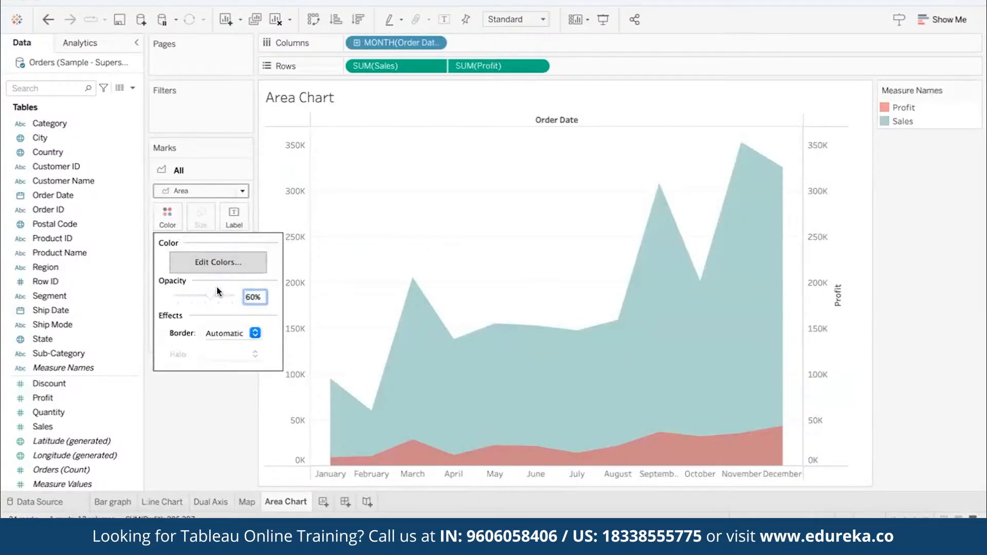
pyautogui.moveTo(210, 296); pyautogui.dragTo(229, 297)
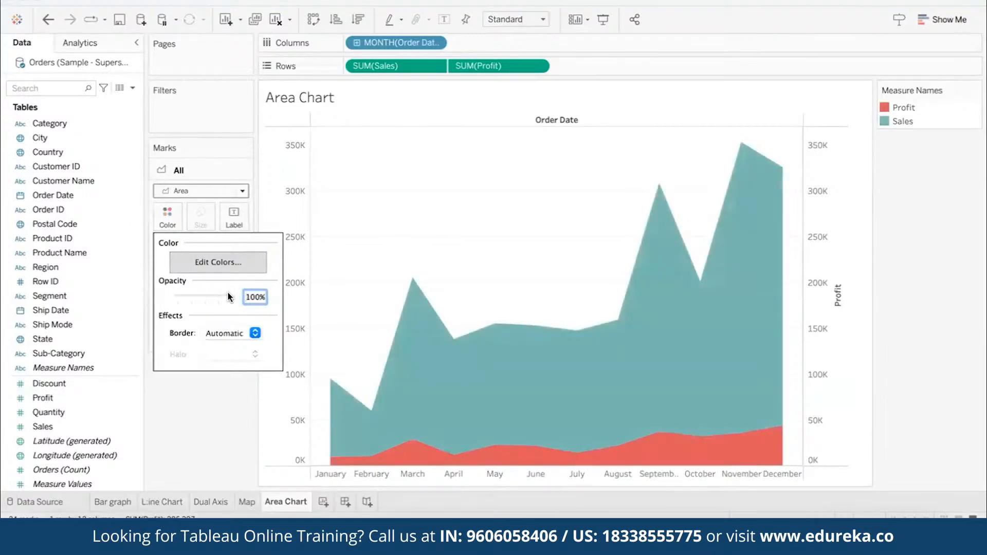
pyautogui.click(205, 412)
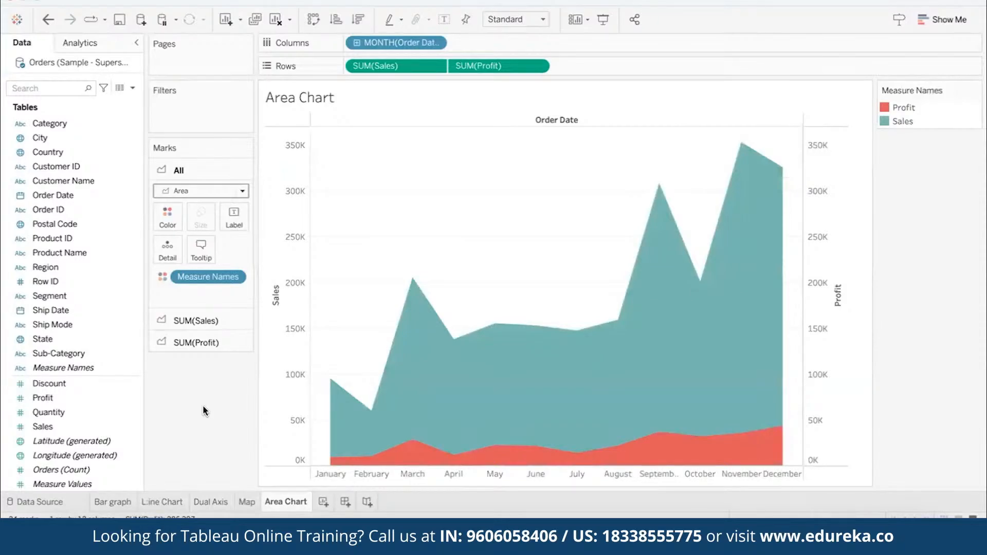
pyautogui.click(722, 536)
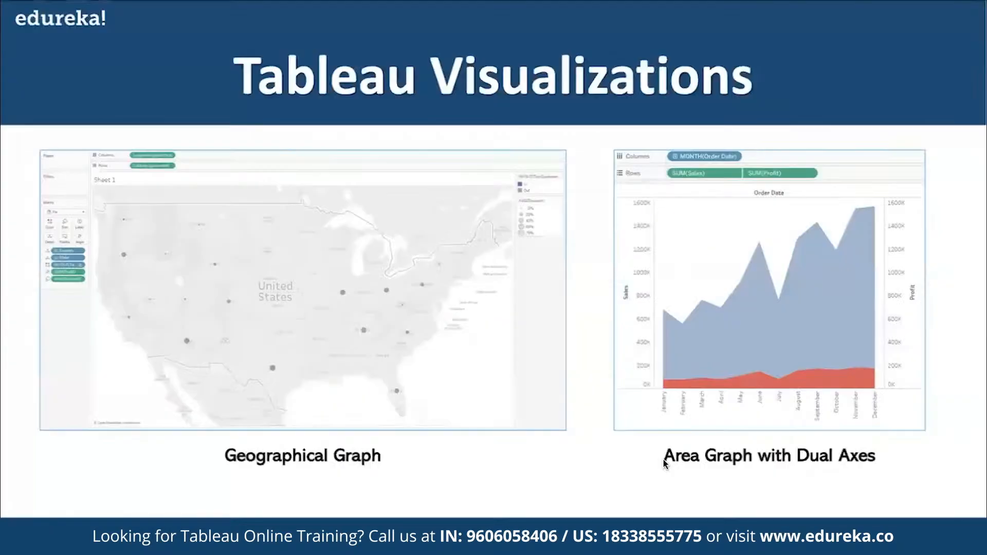
pyautogui.click(594, 384)
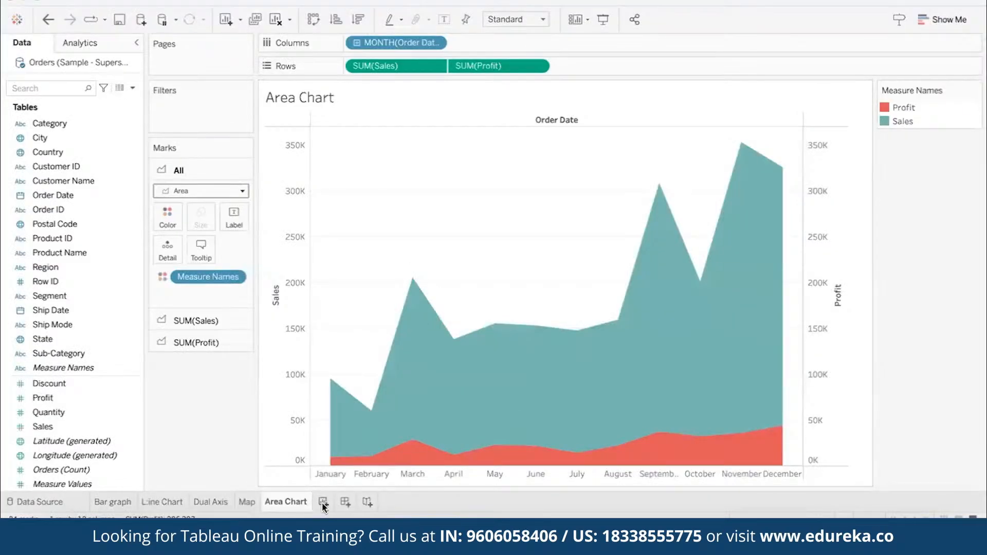
# - Add a new worksheet and name it Heat Map
pyautogui.click(320, 502)
pyautogui.doubleClick(322, 503)
pyautogui.write('Heat')
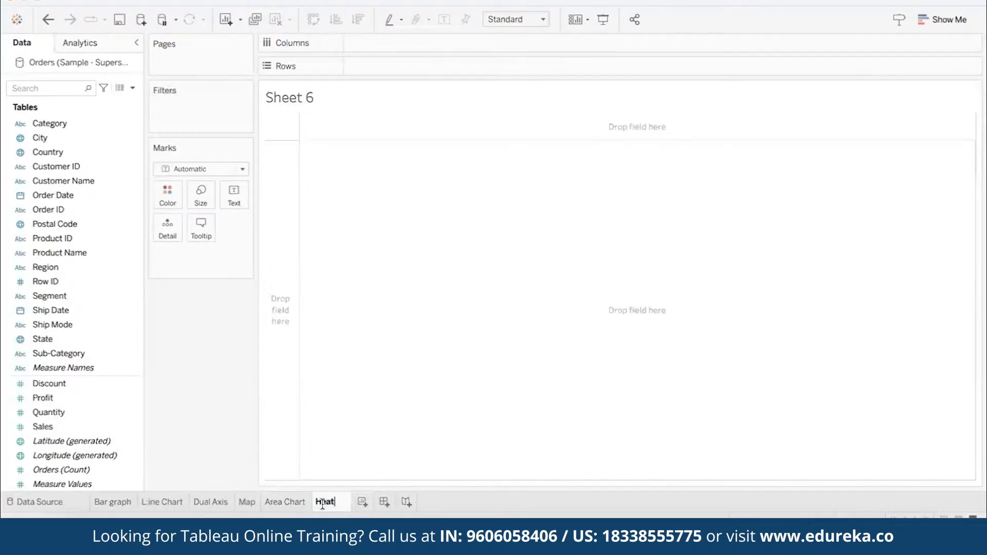
pyautogui.write(' map')
pyautogui.press('Return')
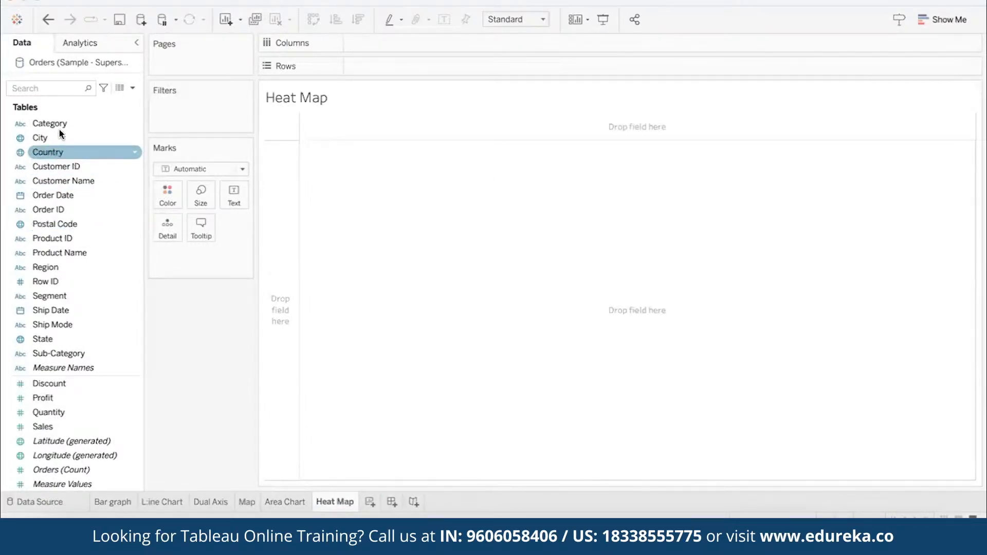
# - Place Segment on Columns, and Category and Sub-Category on Rows
pyautogui.moveTo(41, 295); pyautogui.dragTo(360, 41)
pyautogui.moveTo(49, 123); pyautogui.dragTo(367, 66)
pyautogui.moveTo(52, 353); pyautogui.dragTo(489, 62)
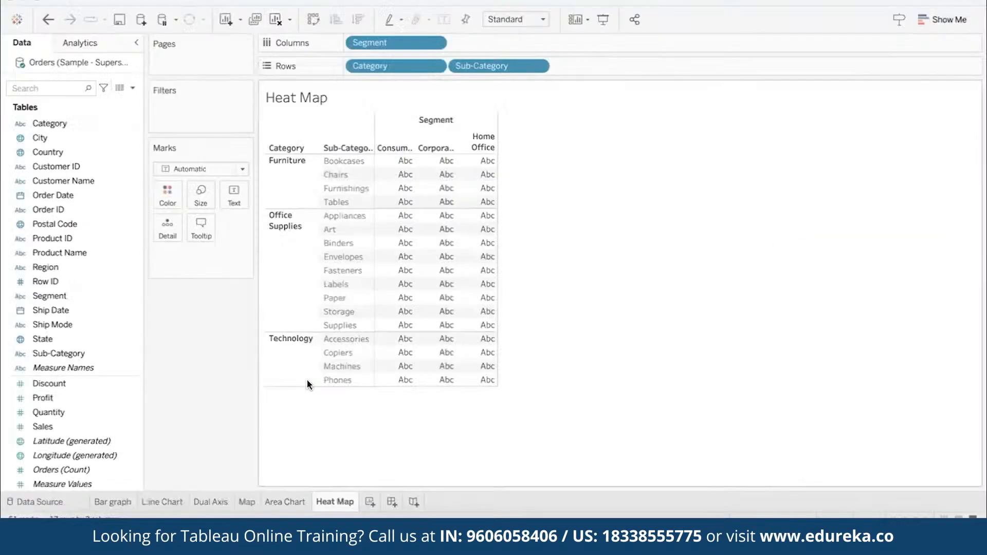
# - Color the table cells by Profit and fit the heat map to Entire View
pyautogui.click(95, 399)
pyautogui.moveTo(65, 396); pyautogui.dragTo(167, 196)
pyautogui.click(503, 20)
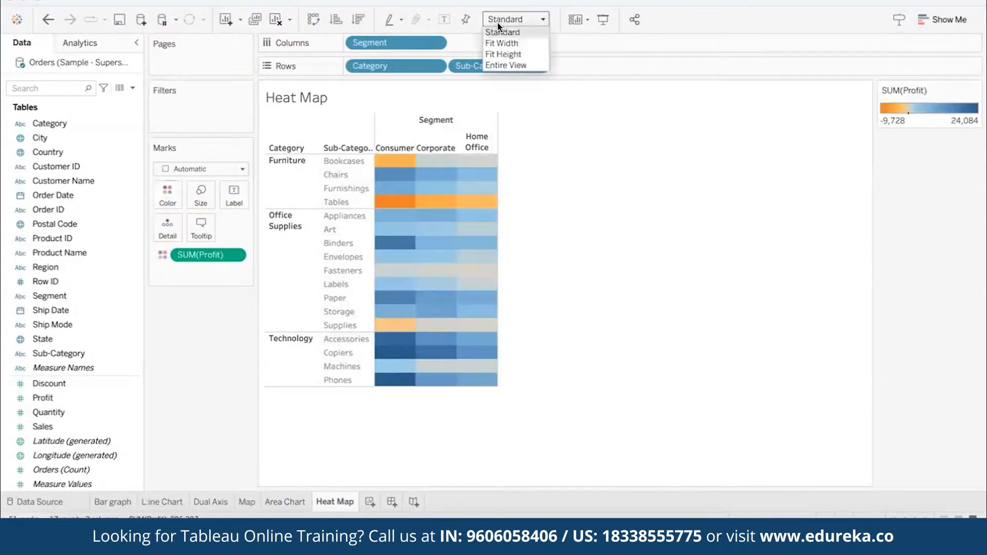
pyautogui.click(507, 65)
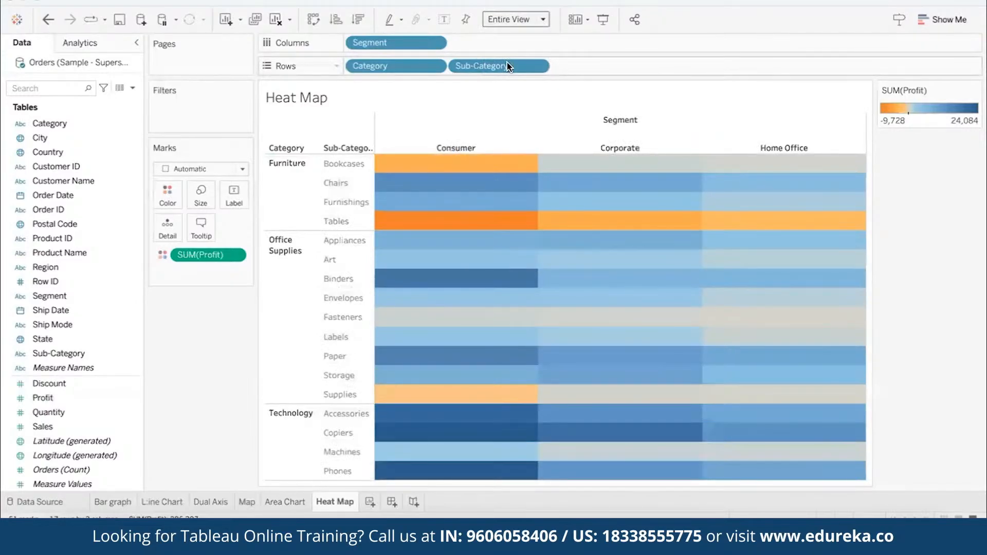
# - Change the Profit color palette to Red-Green Diverging with Use Full Color Range enabled
pyautogui.doubleClick(899, 109)
pyautogui.click(540, 188)
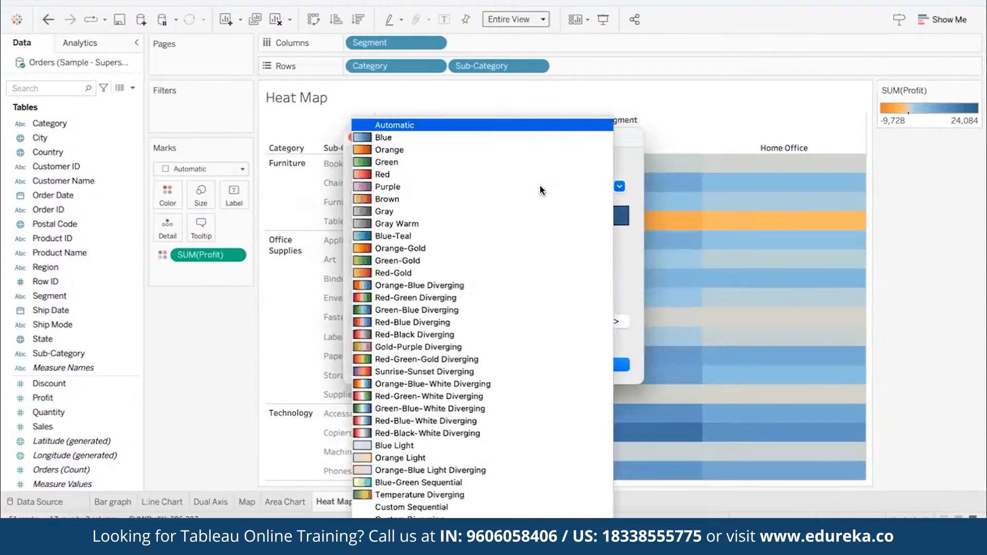
pyautogui.click(435, 298)
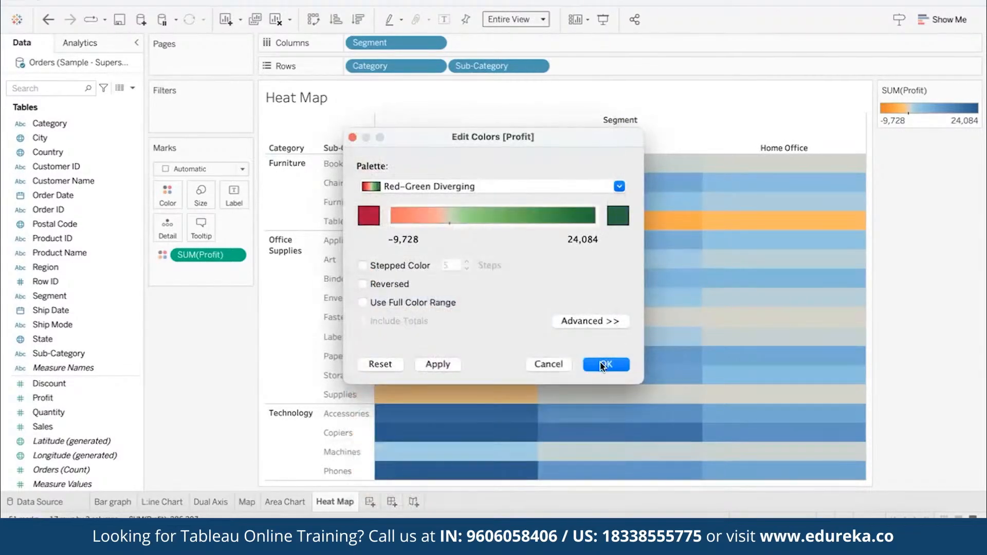
pyautogui.click(363, 304)
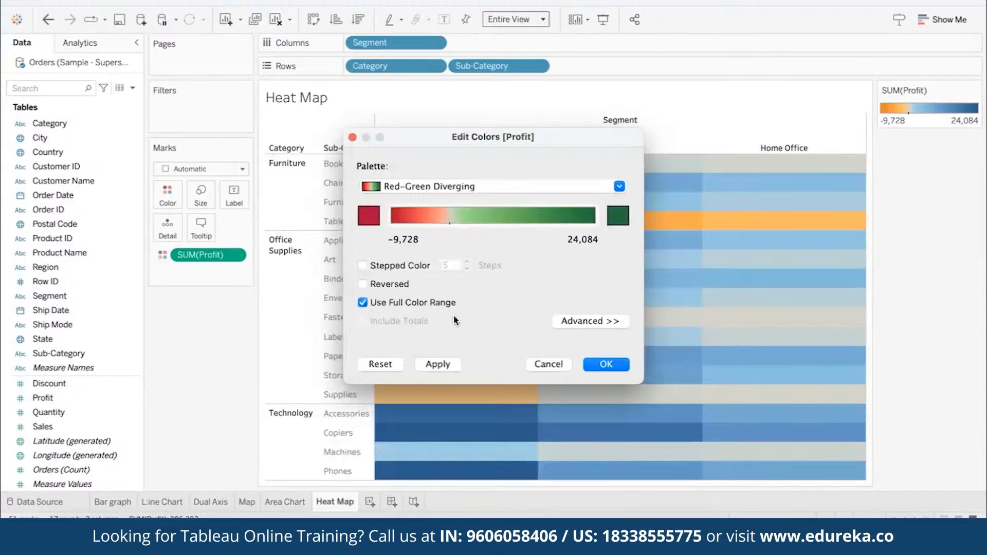
pyautogui.click(616, 365)
# - Inspect the profit of individual heat map cells, including Fasteners in Home Office, and clear the selection
pyautogui.moveTo(497, 225)
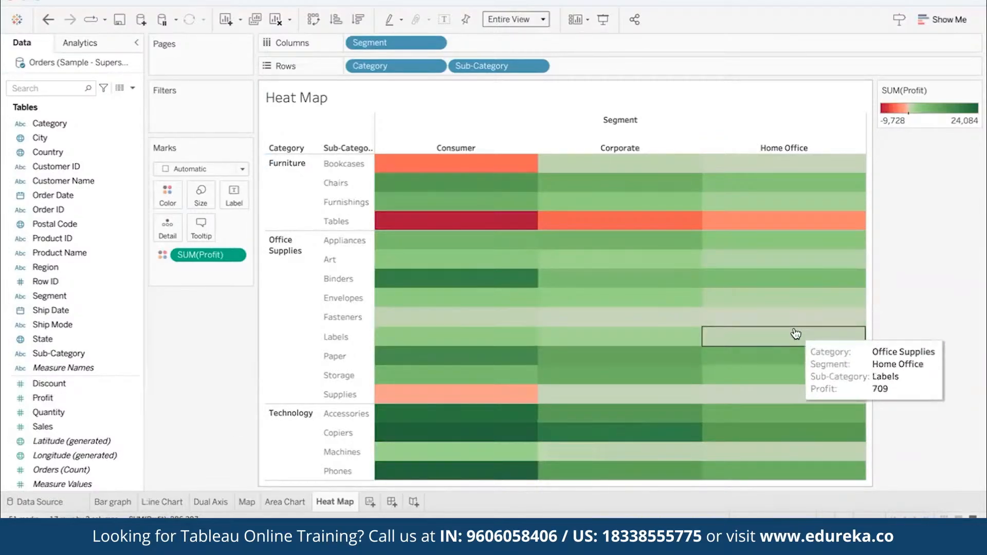
pyautogui.click(790, 313)
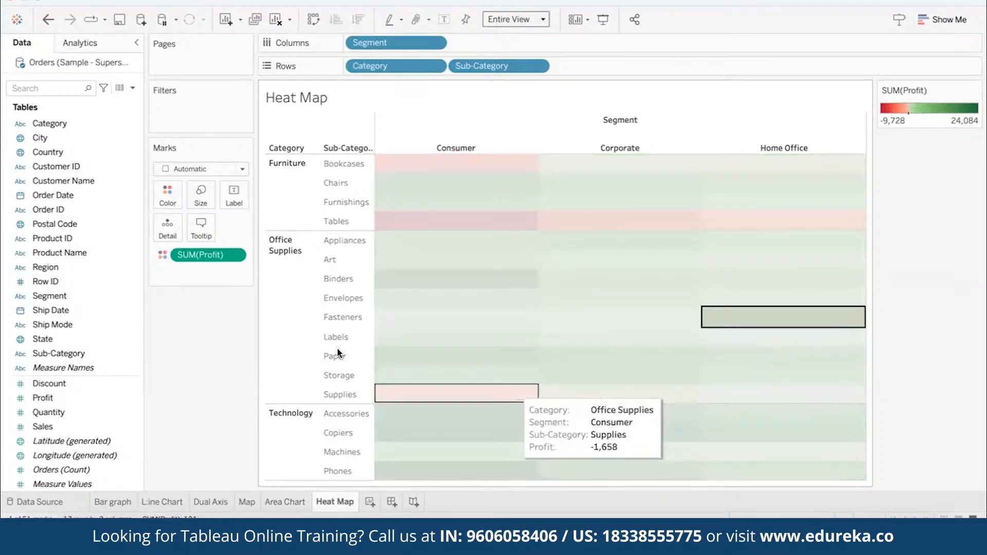
pyautogui.click(212, 328)
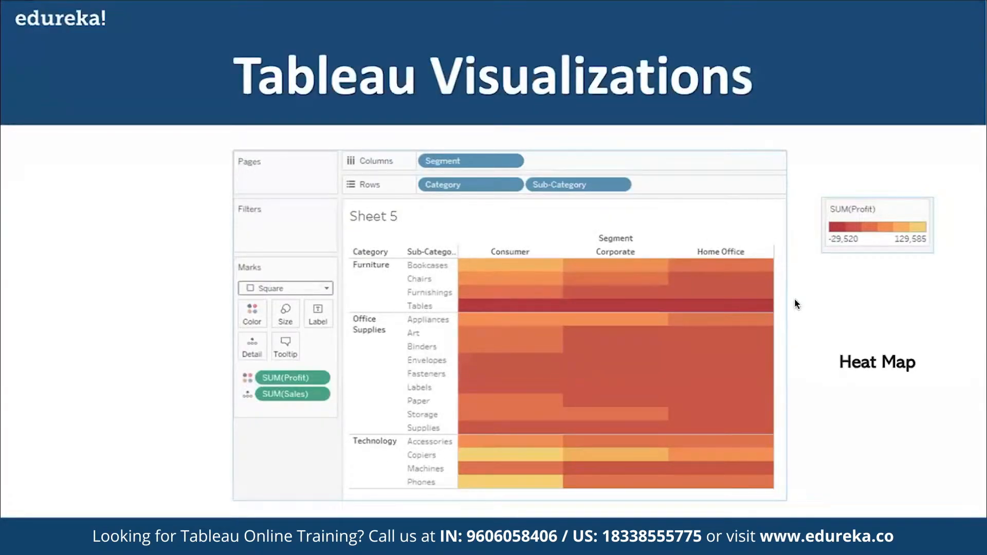
pyautogui.click(788, 313)
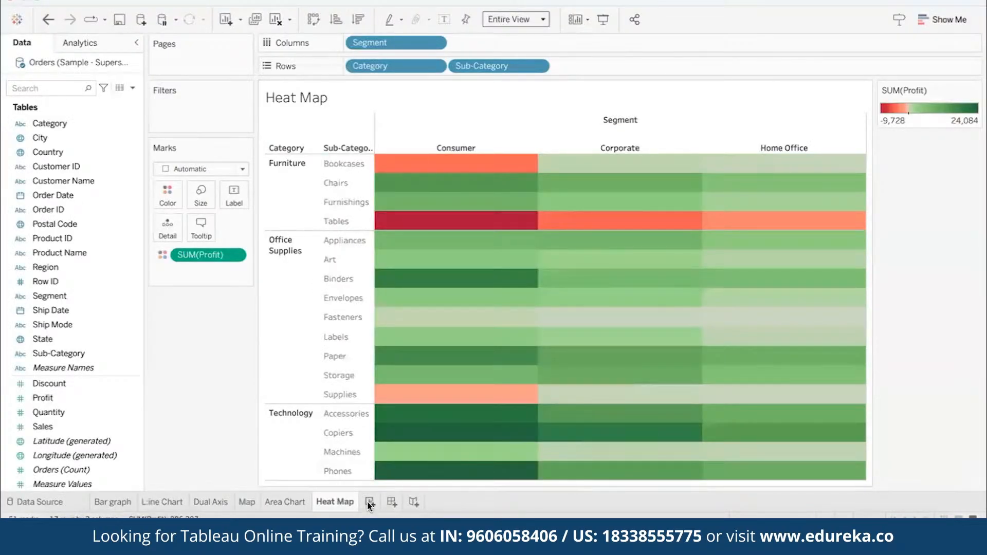
# - Add a new worksheet and name it Tree Map
pyautogui.click(369, 504)
pyautogui.doubleClick(368, 503)
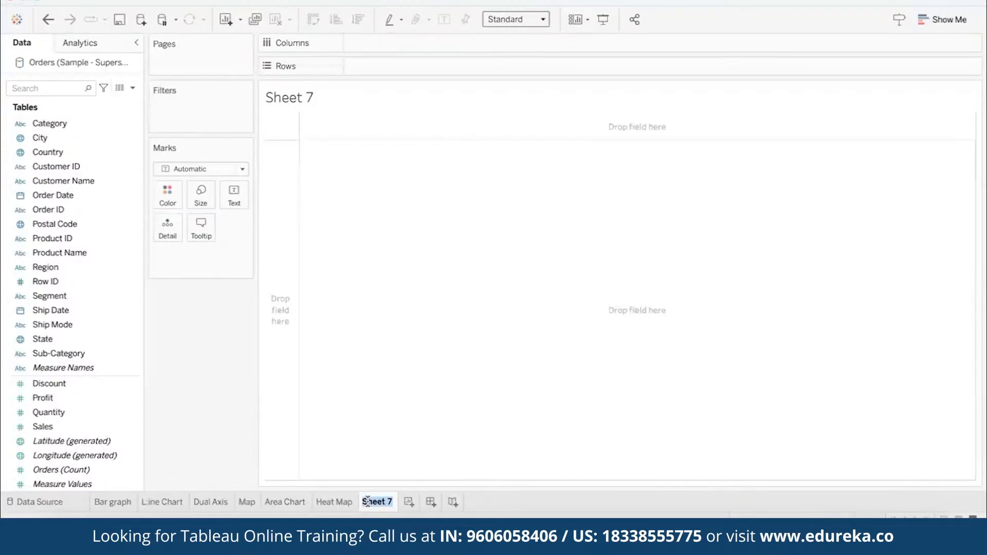
pyautogui.write('Tree Map')
pyautogui.press('Return')
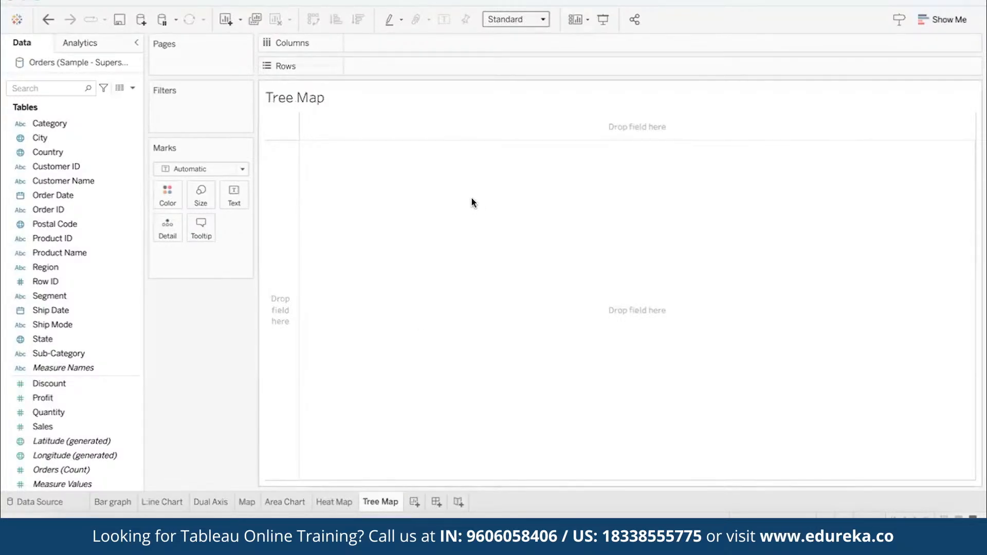
# - Create a treemap of Sales by Region from the Show Me chart suggestions
pyautogui.click(45, 268)
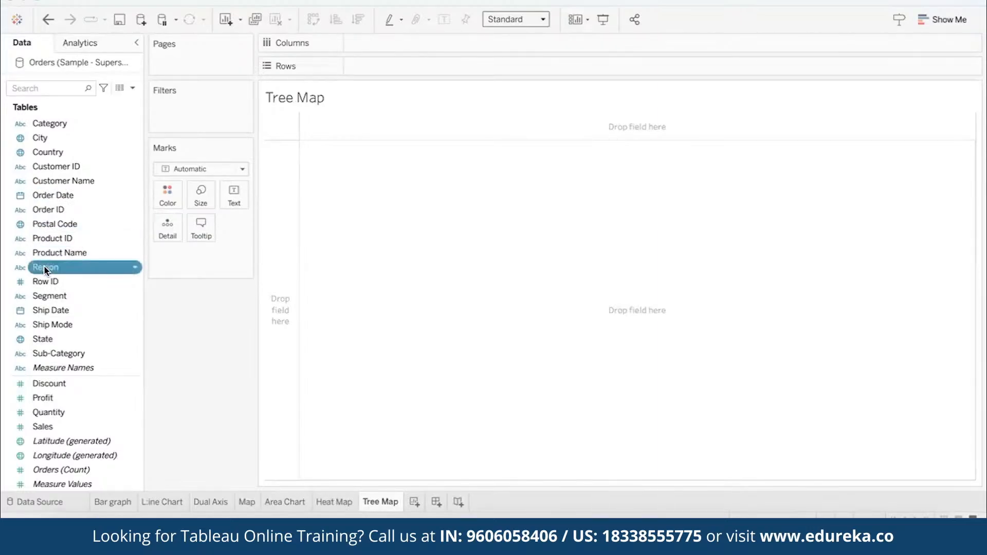
pyautogui.keyDown('ctrl'); pyautogui.click(72, 426); pyautogui.keyUp('ctrl')
pyautogui.click(946, 20)
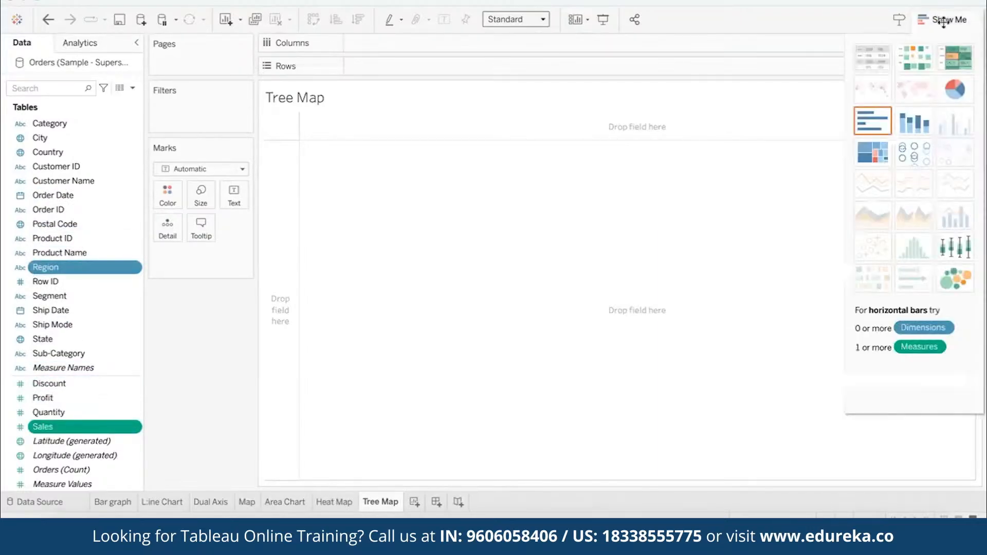
pyautogui.click(872, 164)
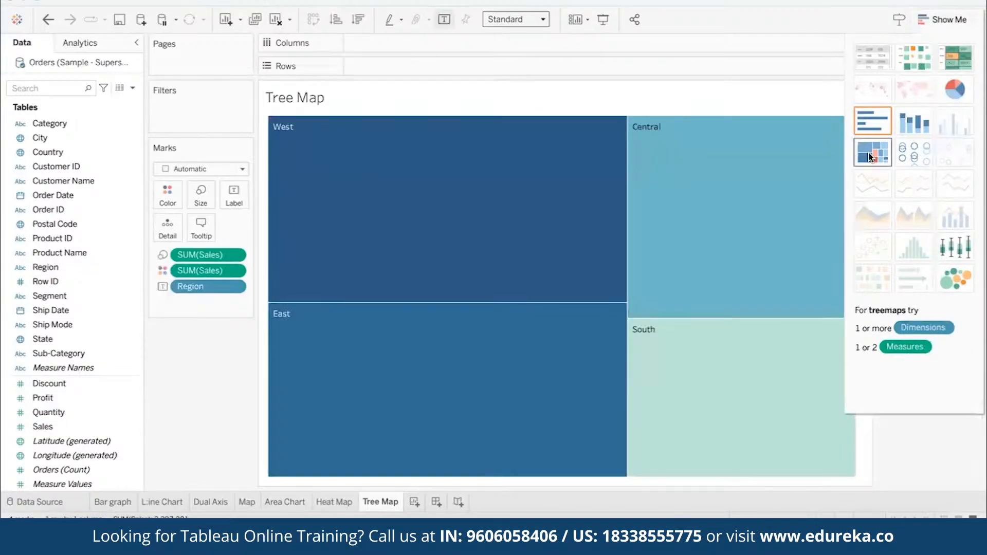
pyautogui.click(944, 20)
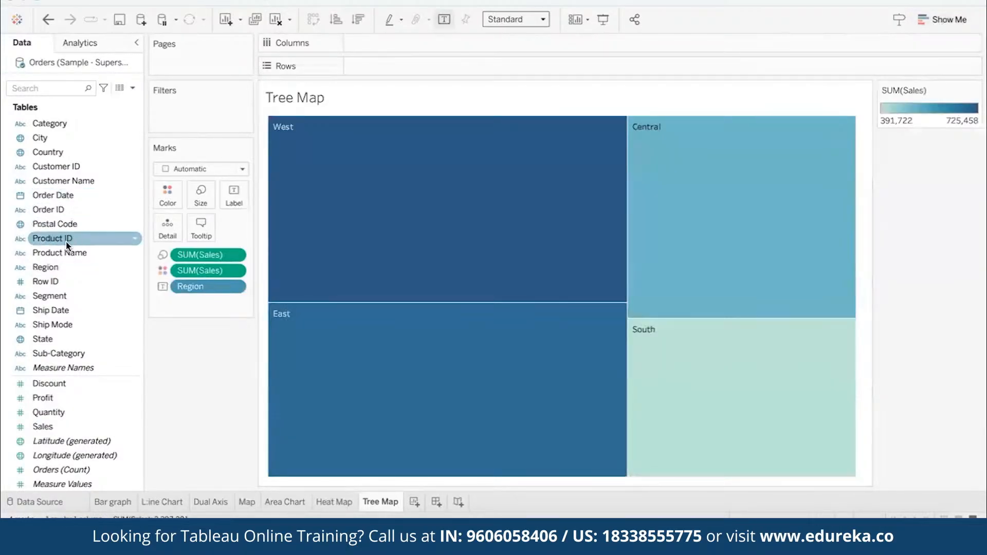
# - Color the treemap by Region instead of Sales and inspect the sales of individual regions
pyautogui.moveTo(55, 268); pyautogui.dragTo(169, 190)
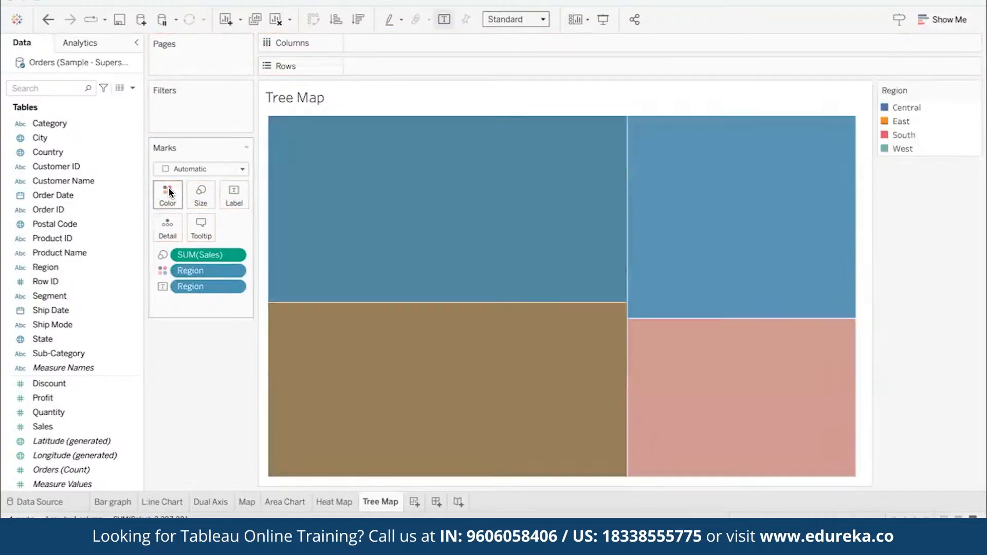
pyautogui.moveTo(357, 125)
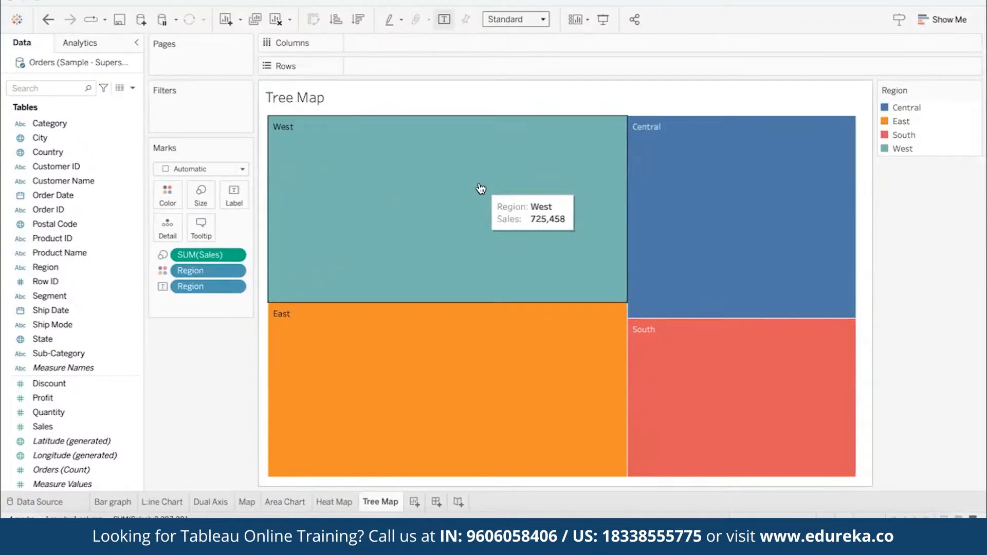
pyautogui.moveTo(745, 387)
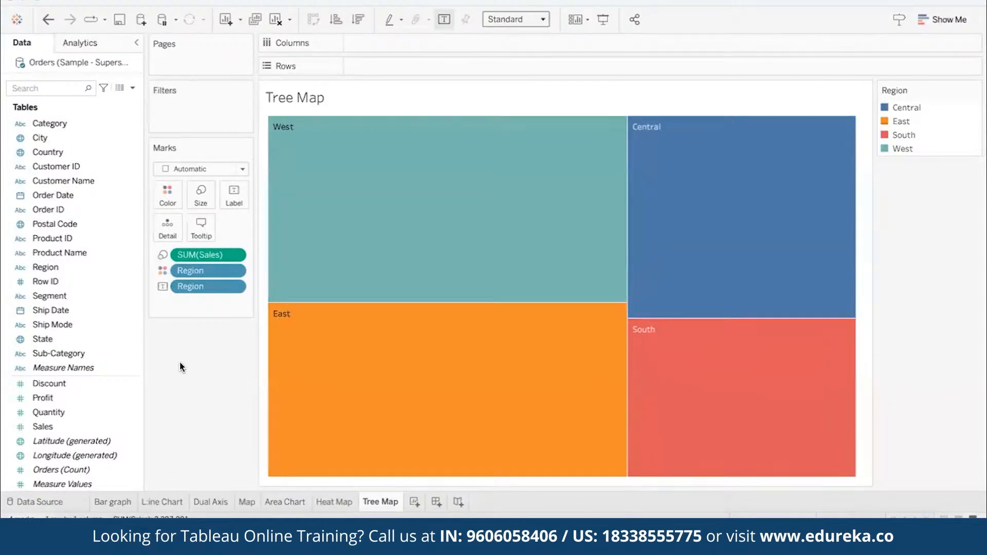
# - Break the treemap regions down by State and City, with both fields added to the labels
pyautogui.moveTo(42, 339); pyautogui.dragTo(170, 226)
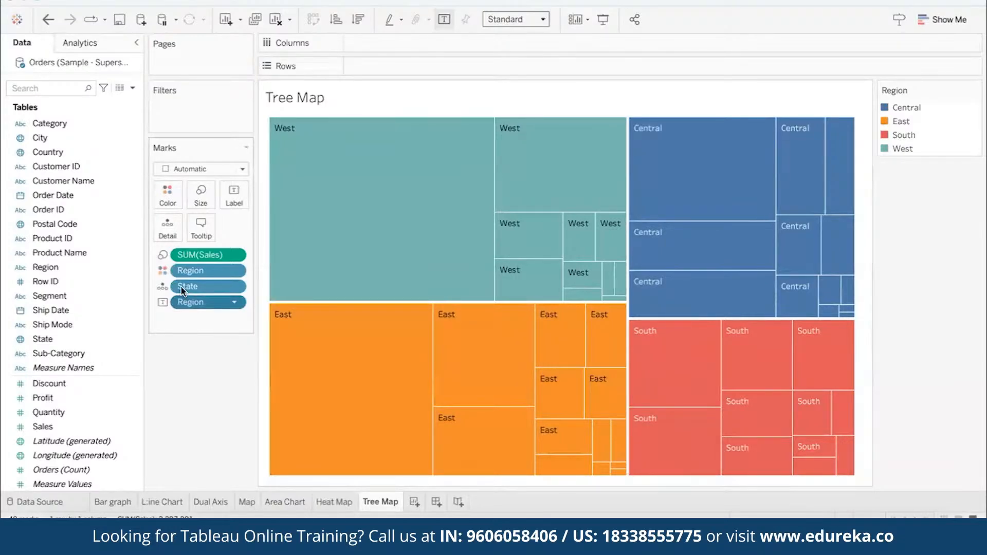
pyautogui.moveTo(181, 287); pyautogui.dragTo(233, 194)
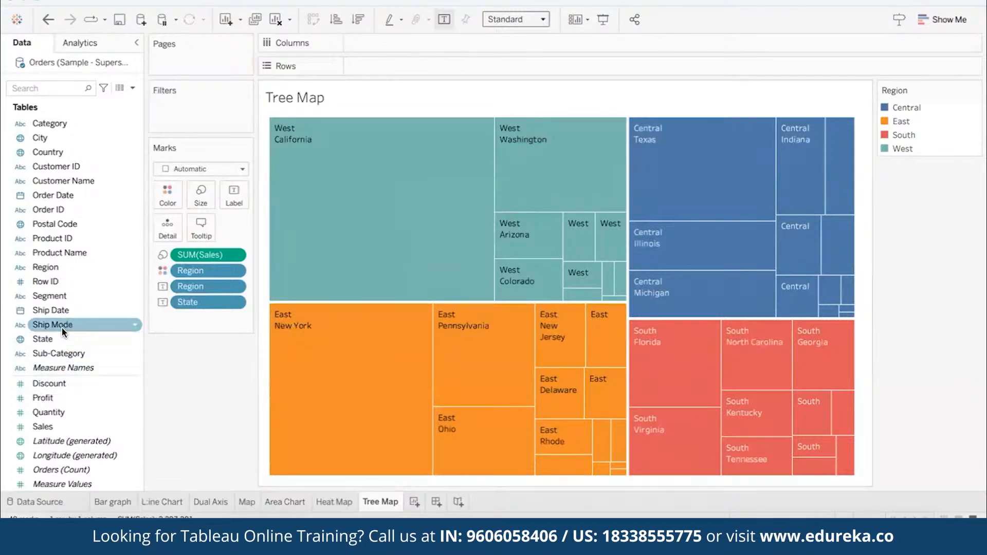
pyautogui.moveTo(38, 138); pyautogui.dragTo(233, 195)
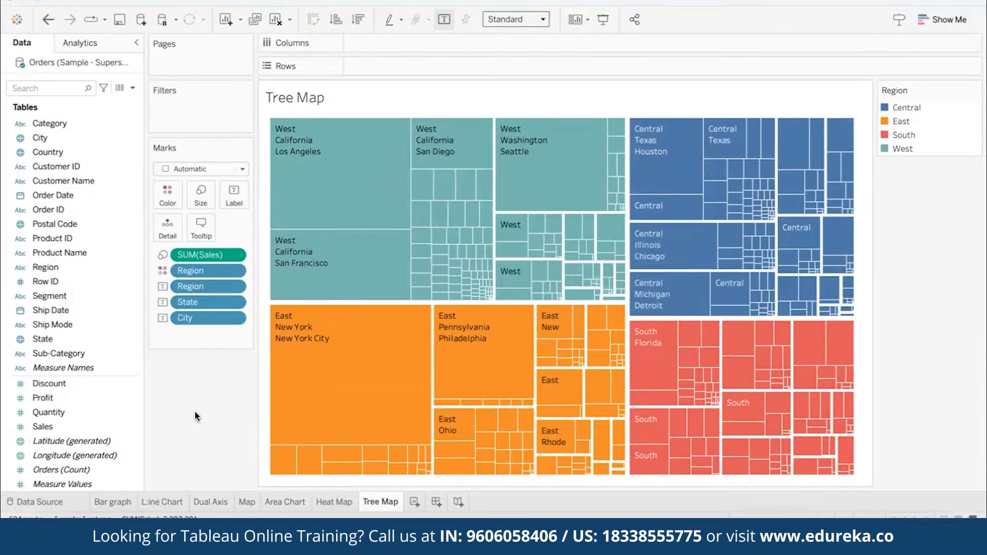
# - Turn off the mark labels on the treemap
pyautogui.click(234, 194)
pyautogui.click(269, 225)
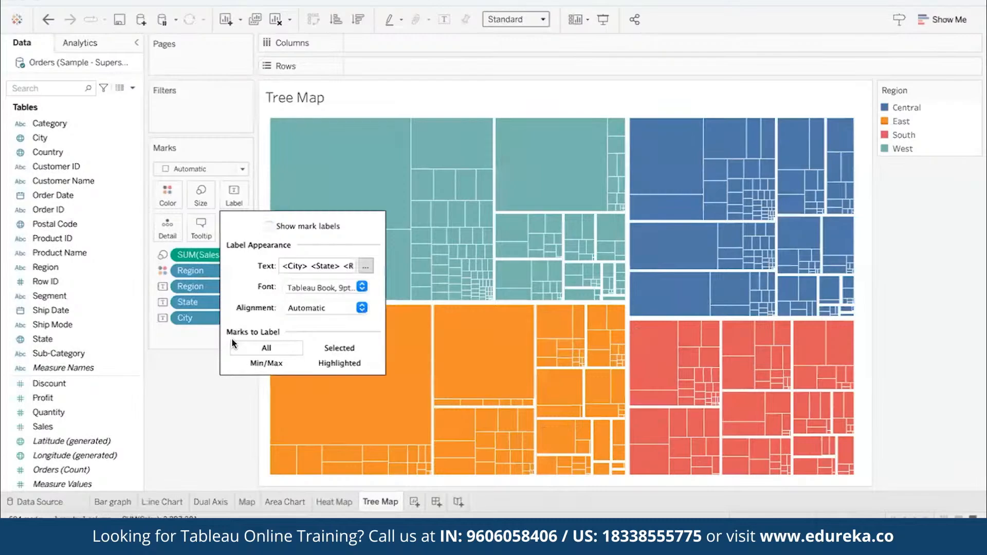
pyautogui.click(211, 392)
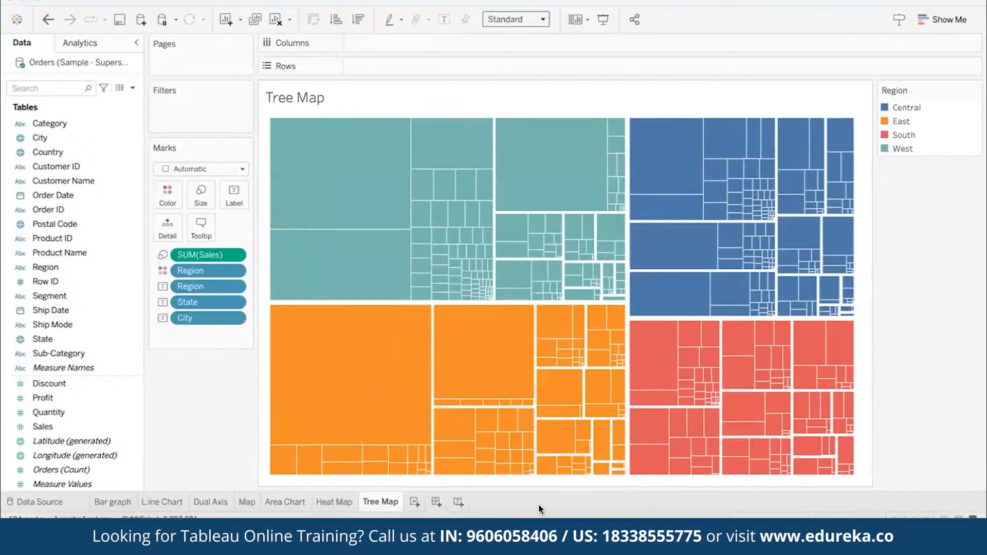
pyautogui.click(741, 538)
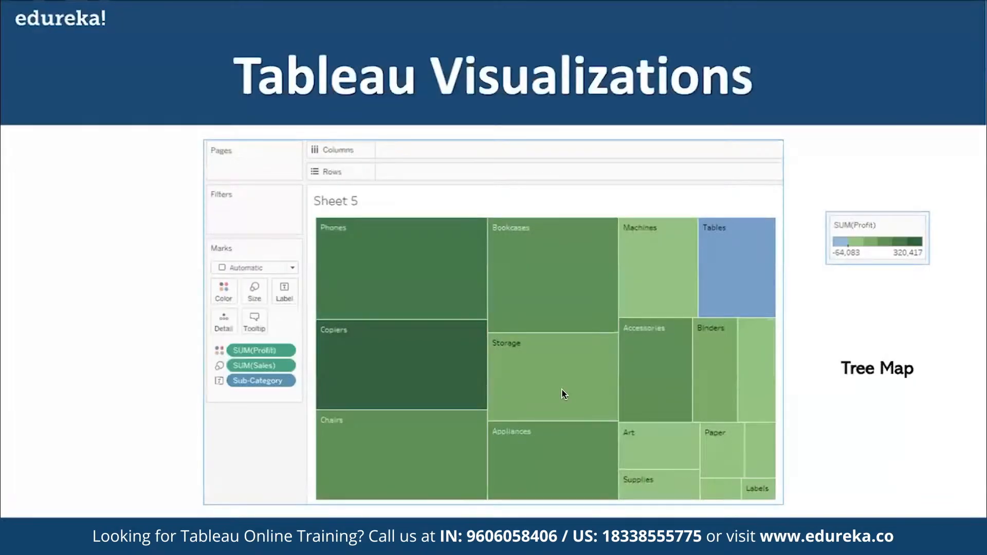
pyautogui.click(562, 390)
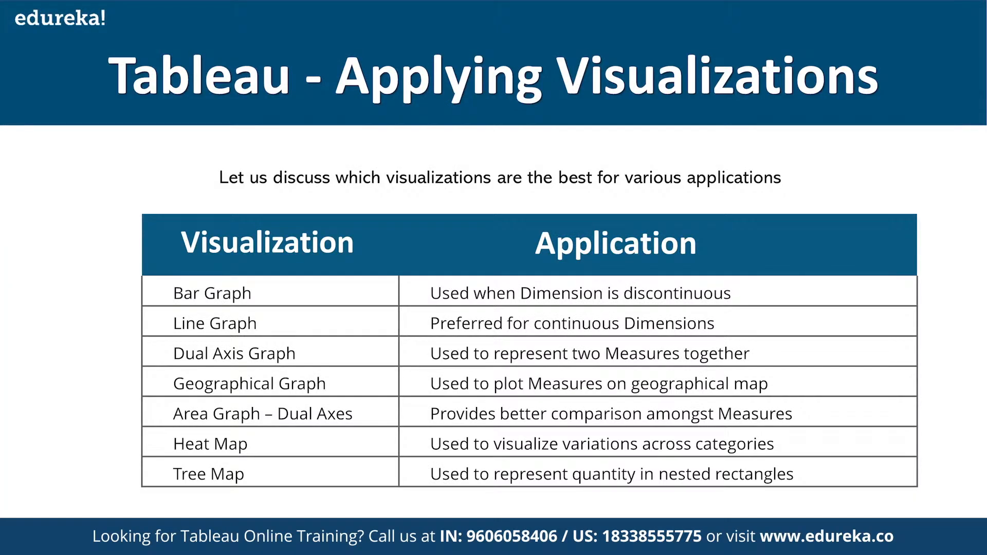
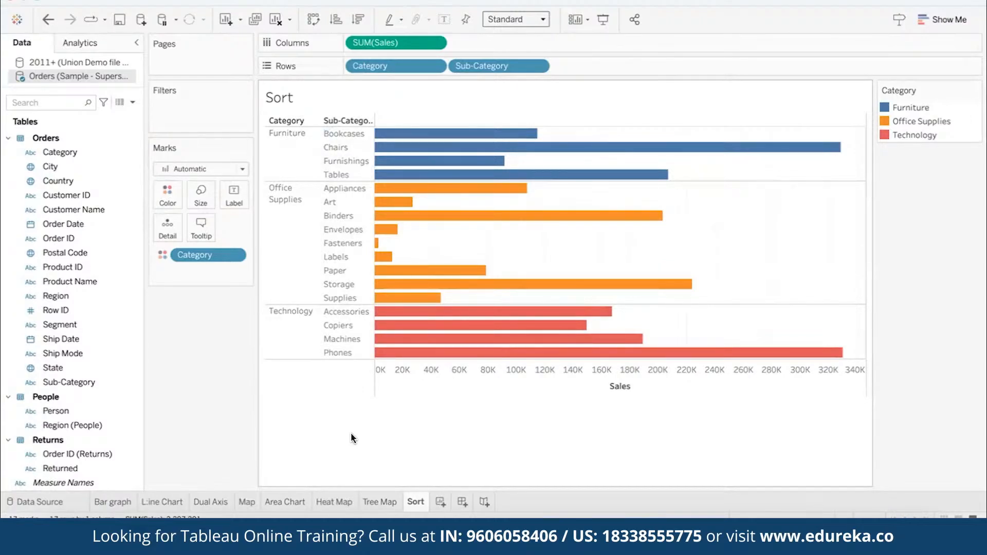
# - Sort the sub-categories within each category by Sales, comparing descending and ascending order and finishing with descending
pyautogui.click(357, 22)
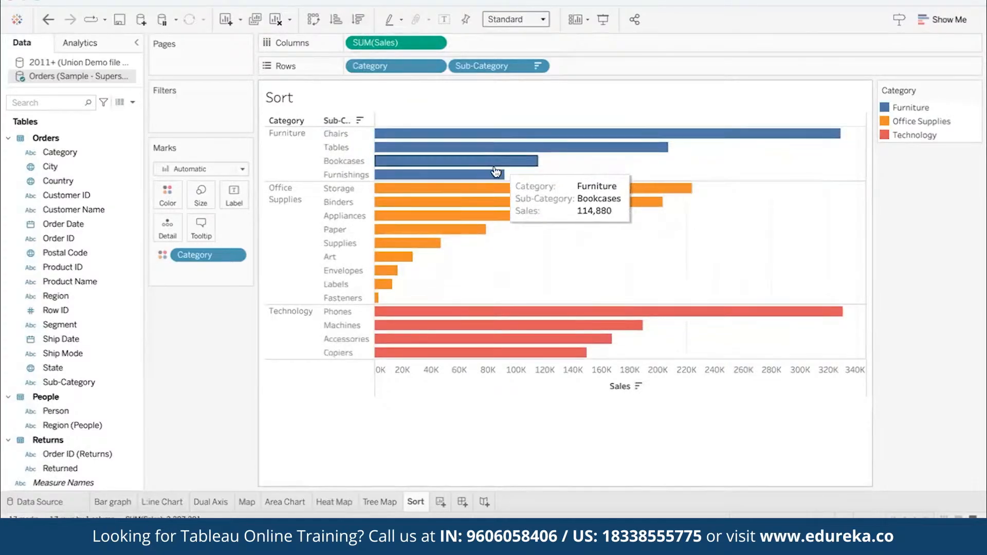
pyautogui.click(335, 21)
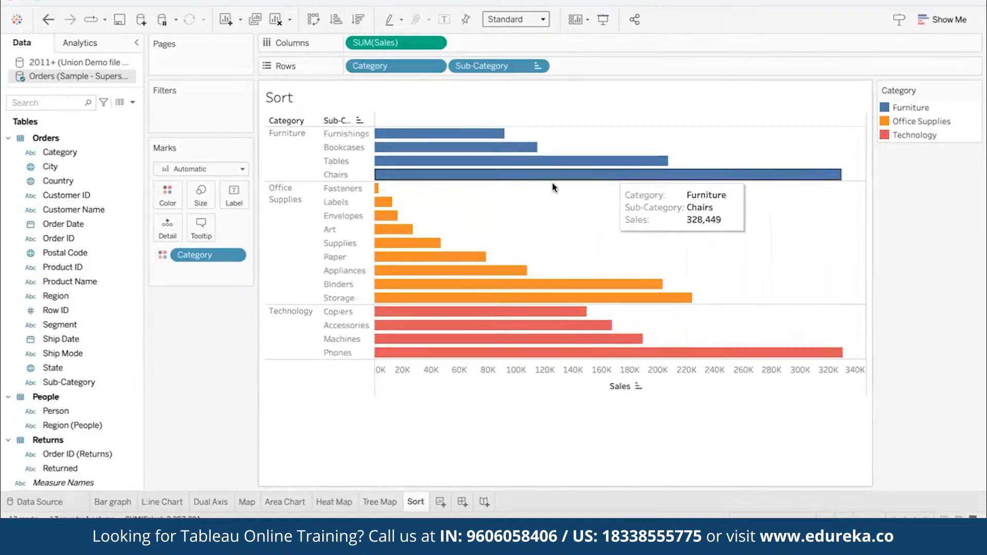
pyautogui.click(359, 21)
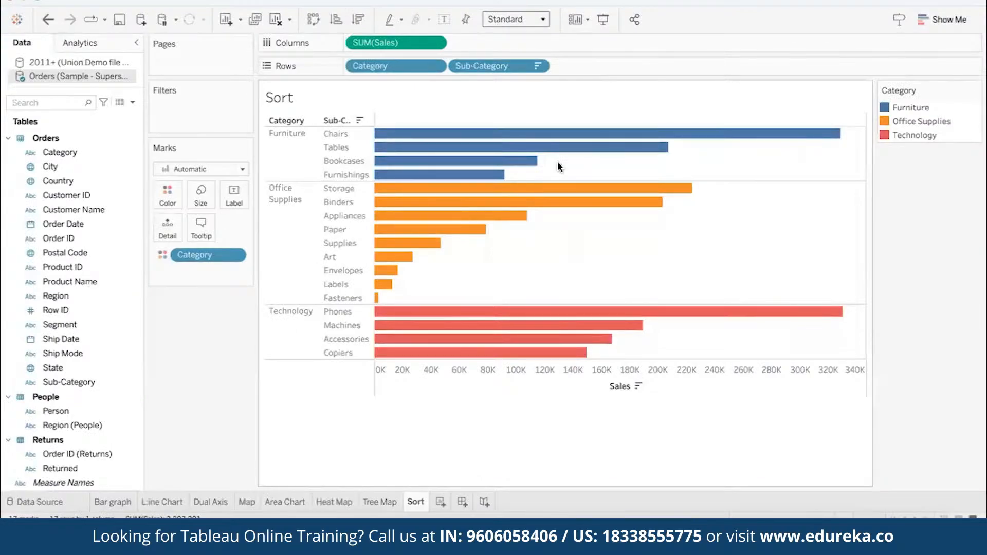
pyautogui.moveTo(739, 135)
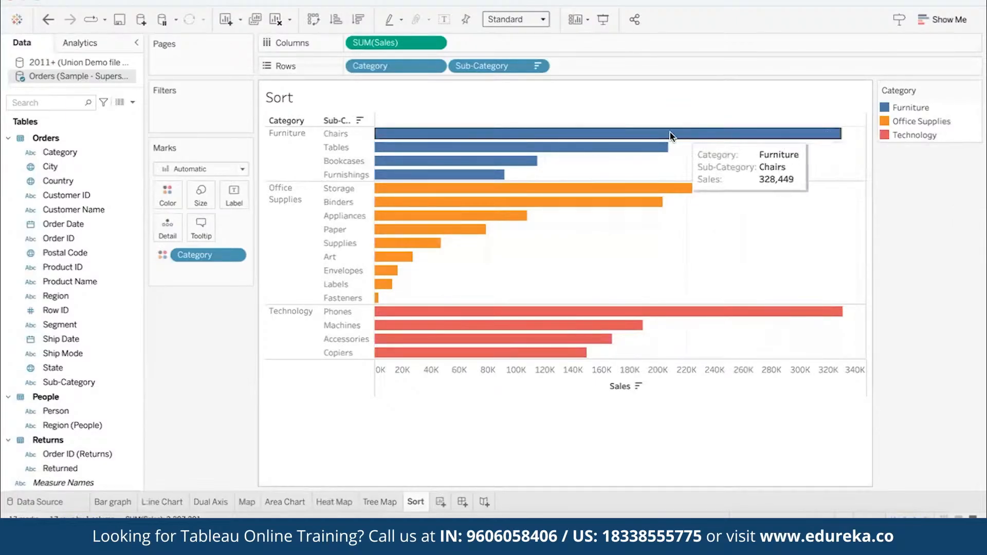
pyautogui.moveTo(649, 149)
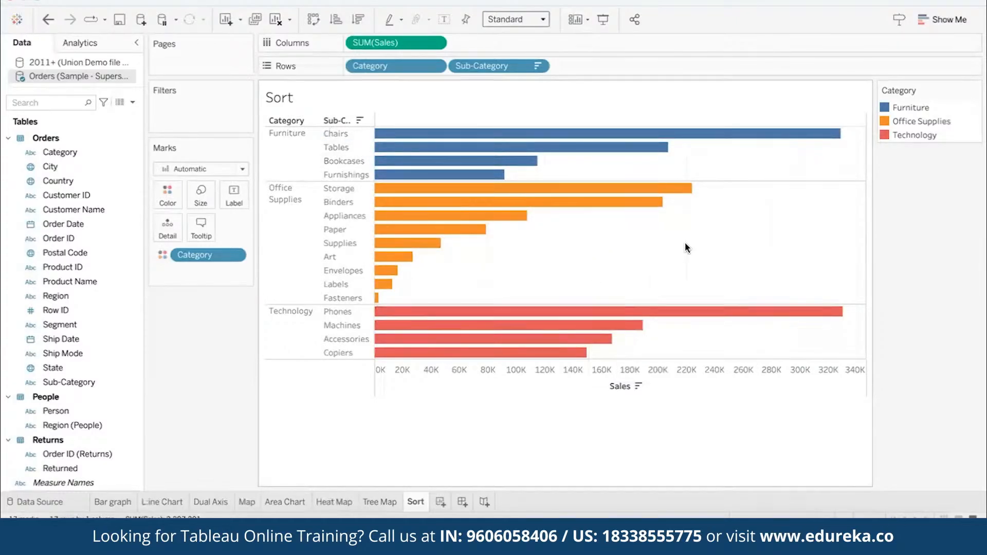
# - Add a new worksheet after the Sort sheet and name it Set
pyautogui.click(440, 502)
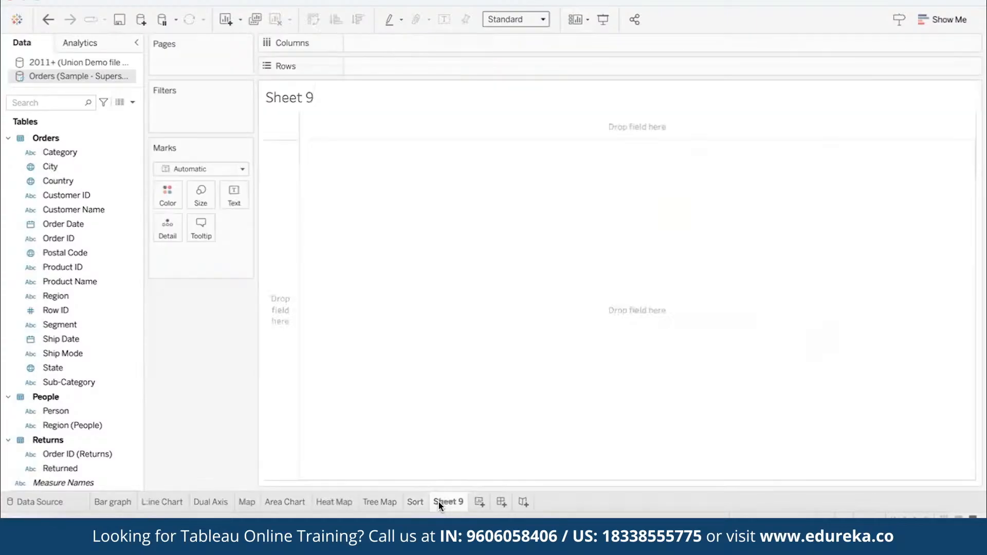
pyautogui.doubleClick(439, 502)
pyautogui.write('Set')
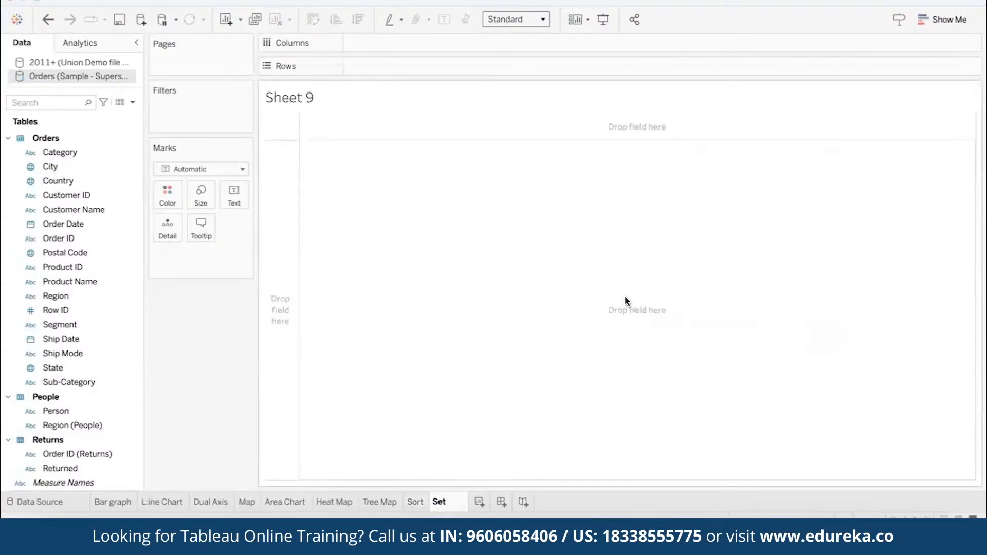
pyautogui.press('Return')
# - Put Order Date on the columns broken down by year and month, leaving out the quarter level
pyautogui.click(62, 226)
pyautogui.moveTo(62, 226); pyautogui.dragTo(372, 46)
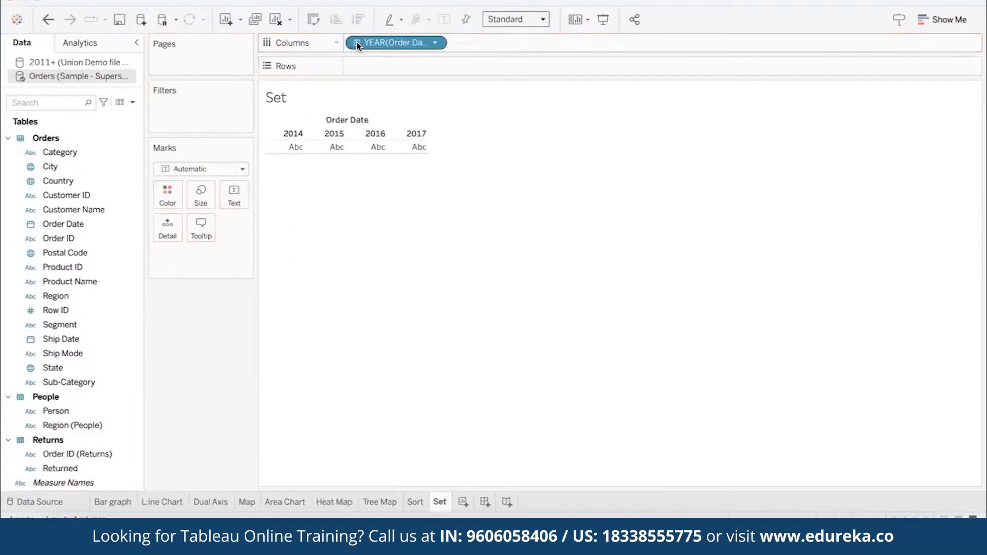
pyautogui.click(356, 43)
pyautogui.click(460, 42)
pyautogui.moveTo(499, 46); pyautogui.dragTo(157, 355)
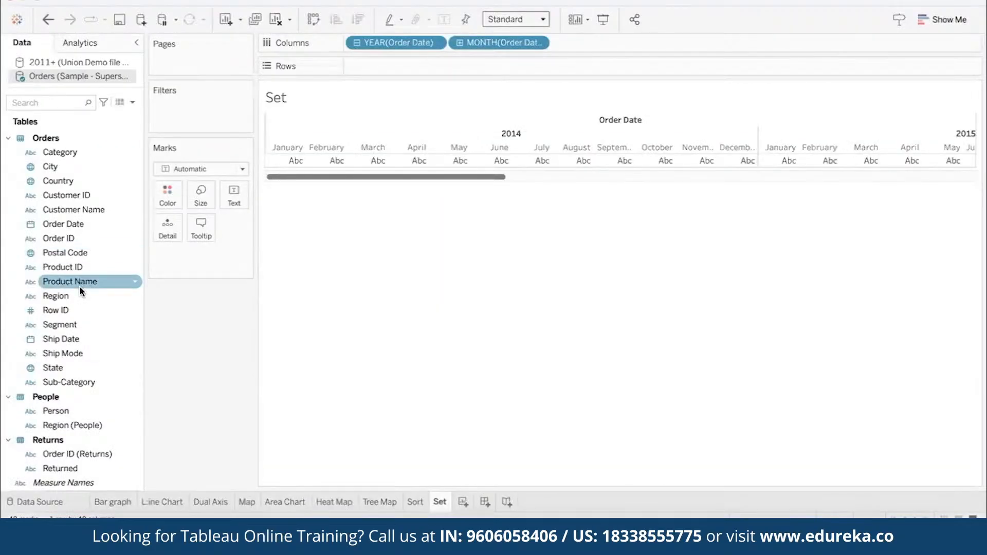
# - Put Ship Mode and Profit on the rows and display the marks as circles
pyautogui.moveTo(56, 353); pyautogui.dragTo(364, 63)
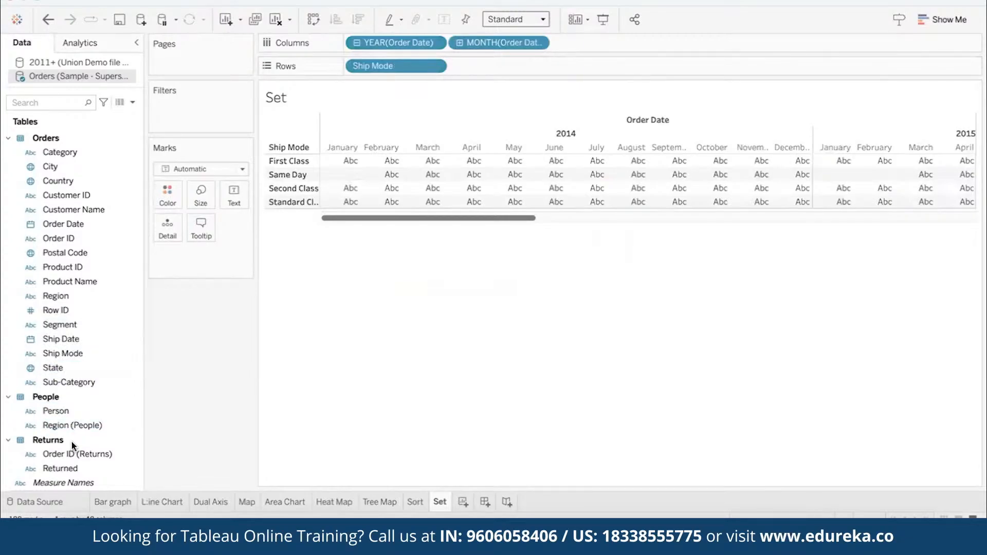
pyautogui.scroll(-3, 58, 384)
pyautogui.moveTo(55, 381); pyautogui.dragTo(276, 205)
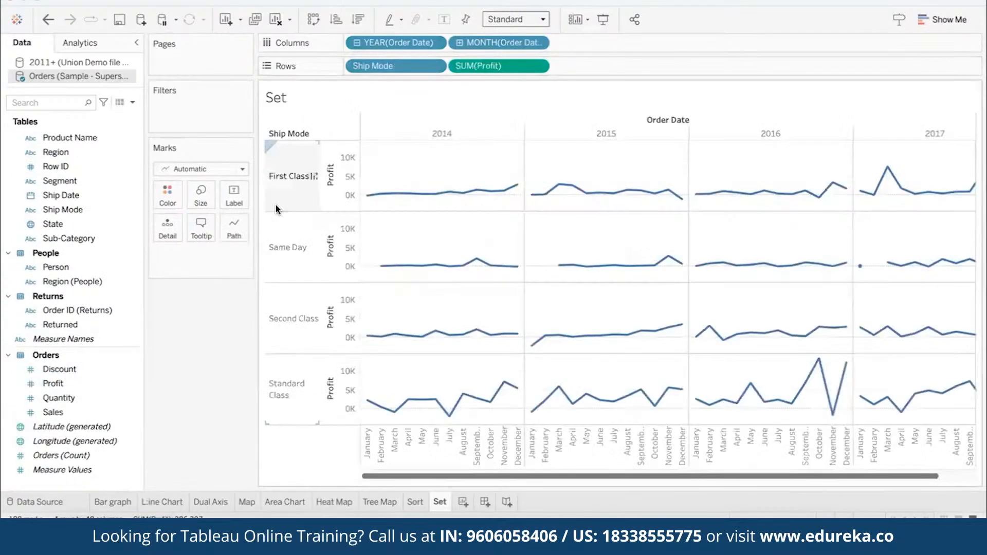
pyautogui.click(208, 169)
pyautogui.click(181, 264)
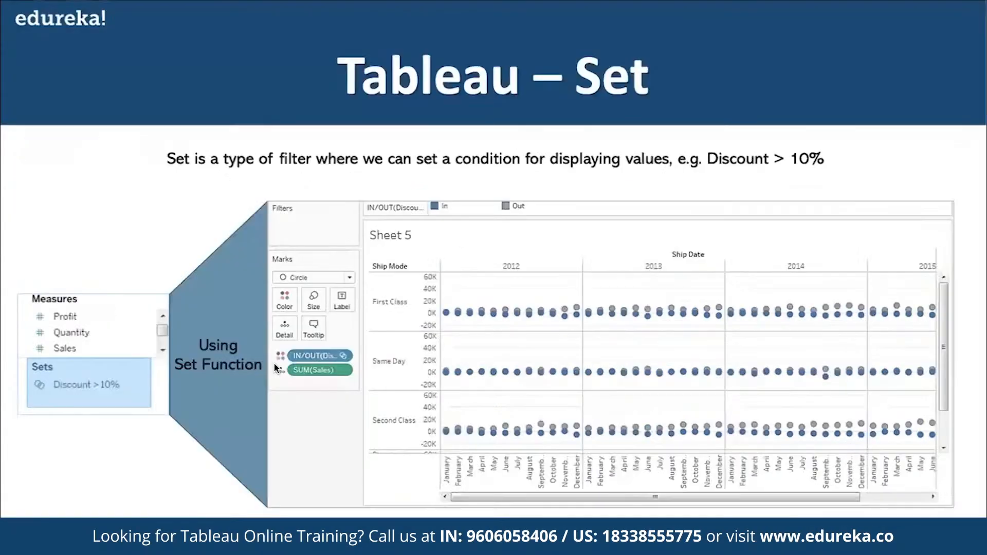
# - Add Discount to the tooltip of the circles and aggregate it as an average
pyautogui.moveTo(61, 368); pyautogui.dragTo(203, 224)
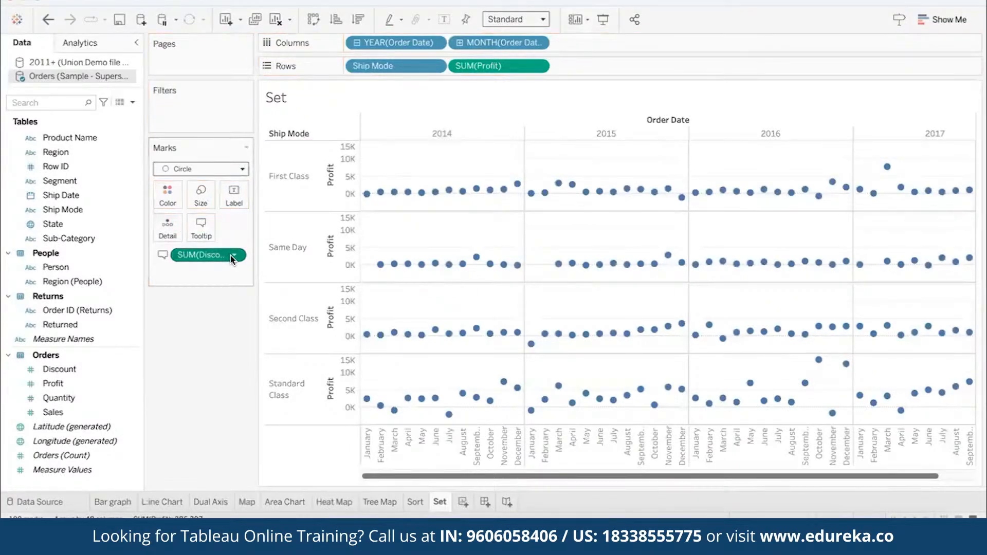
pyautogui.click(232, 255)
pyautogui.moveTo(242, 380)
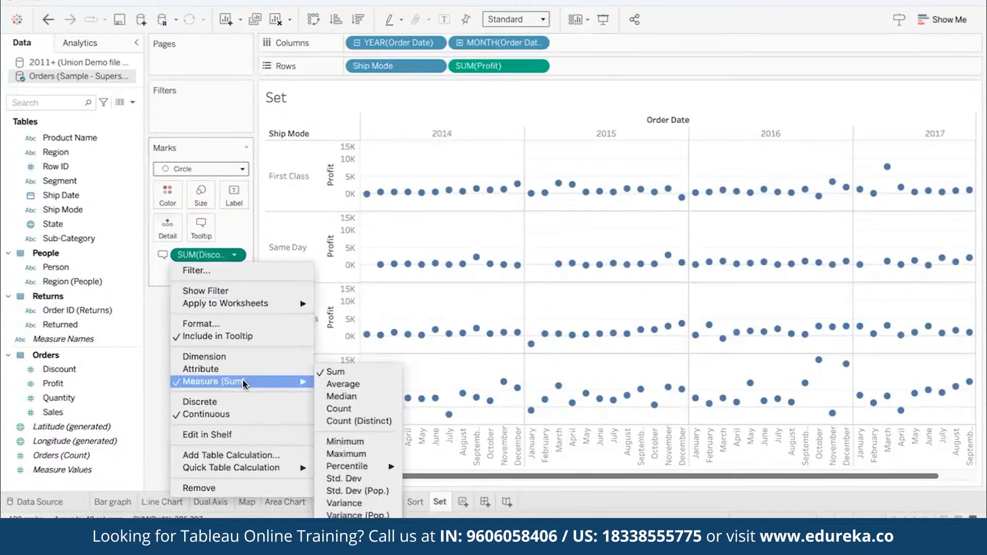
pyautogui.click(350, 386)
pyautogui.moveTo(517, 186)
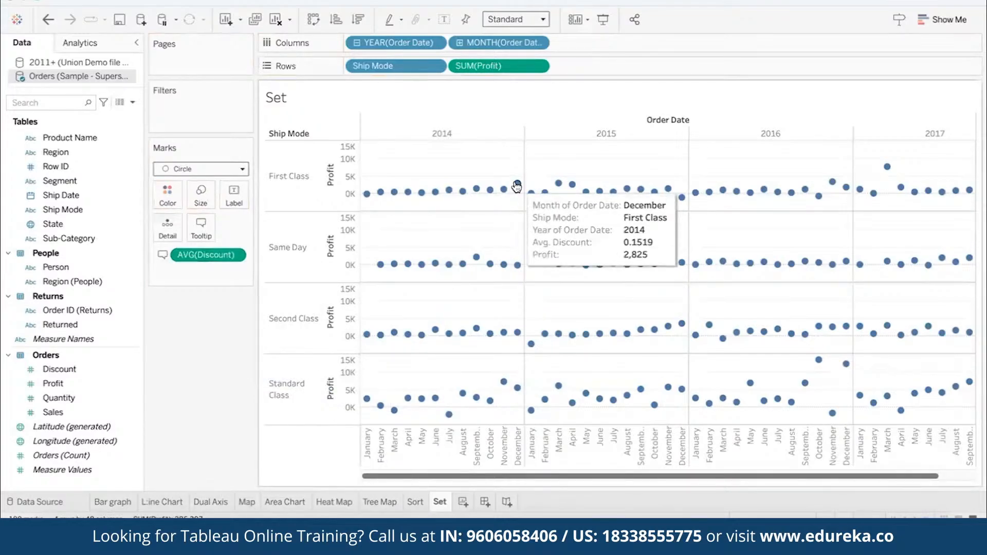
# - Format the average discount's pane numbers as a percentage with fewer decimal places
pyautogui.click(232, 255)
pyautogui.click(201, 323)
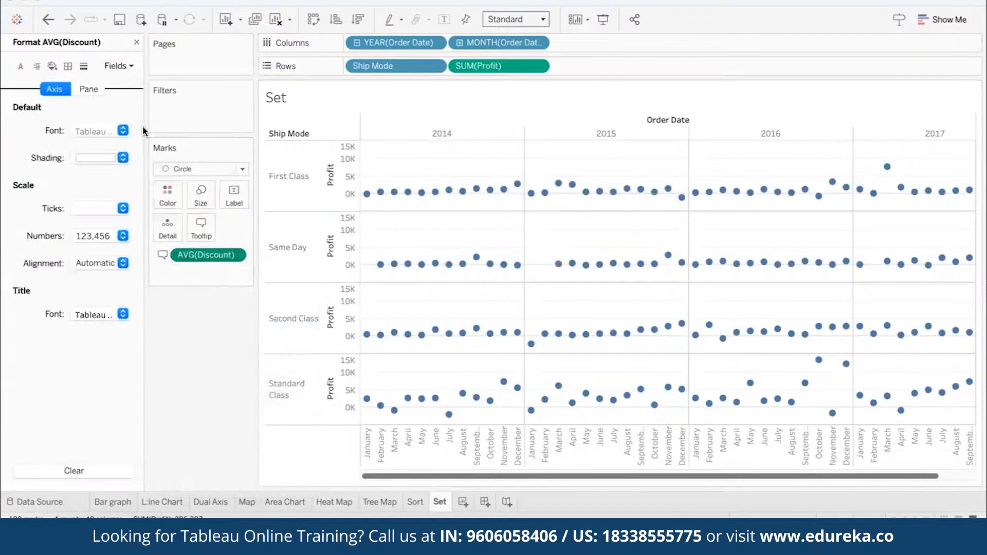
pyautogui.click(119, 65)
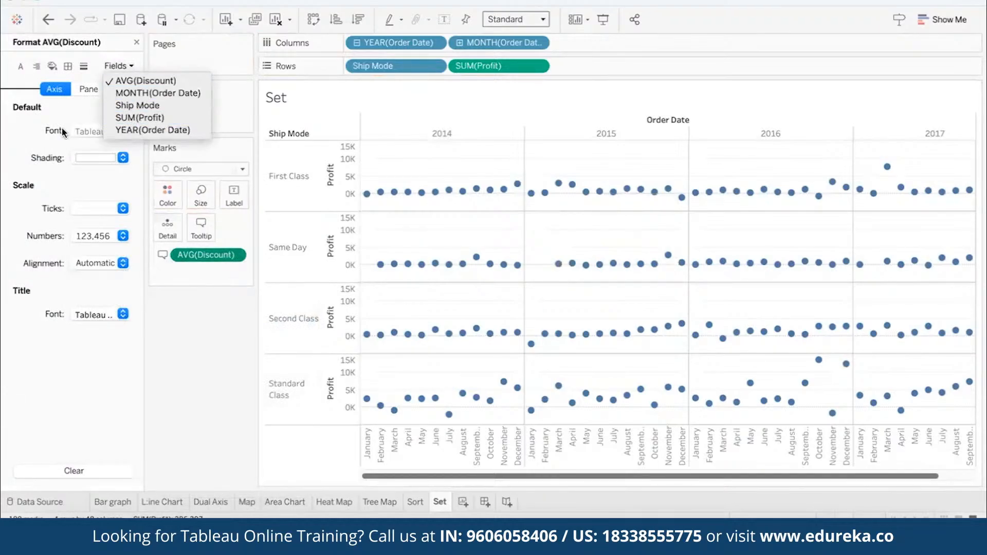
pyautogui.click(43, 149)
pyautogui.click(87, 91)
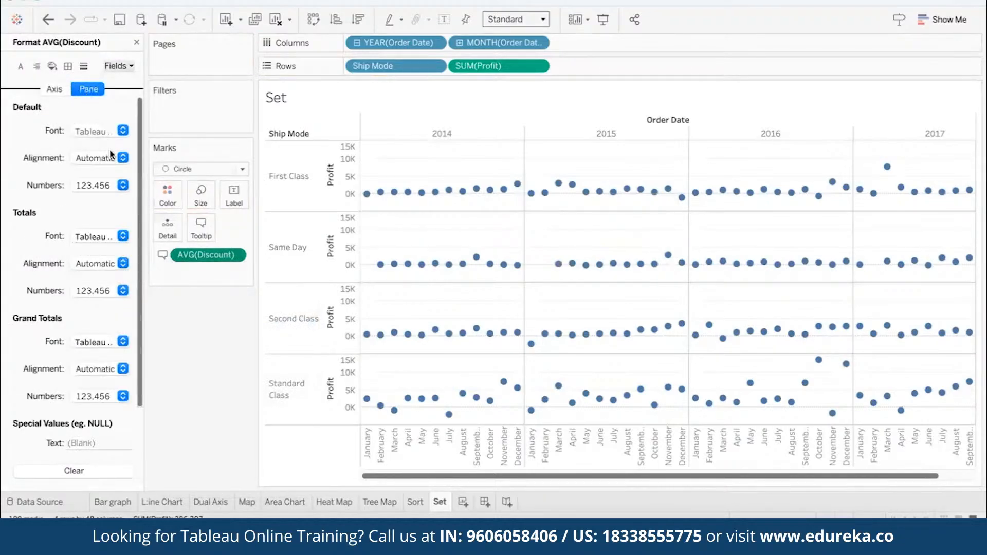
pyautogui.click(122, 186)
pyautogui.click(85, 279)
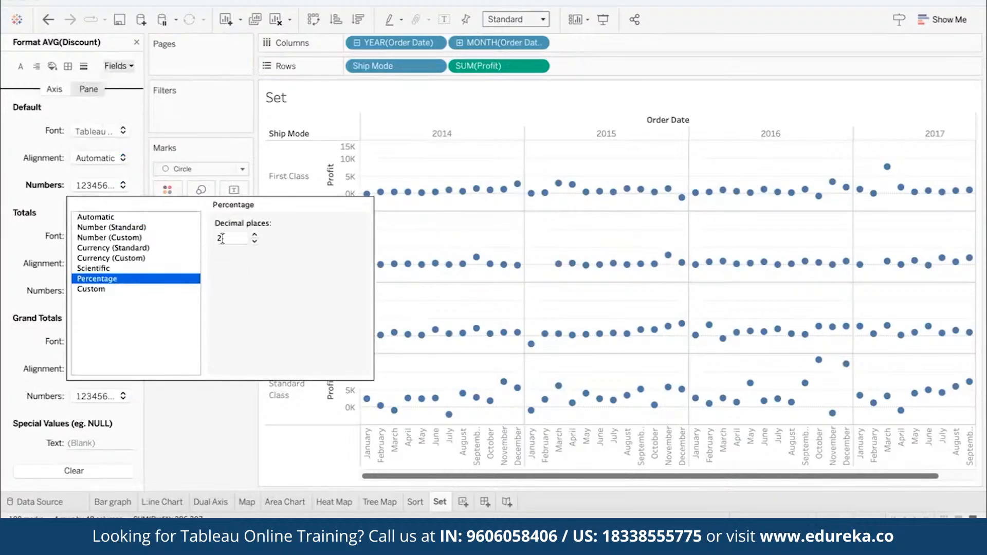
pyautogui.click(254, 243)
pyautogui.click(254, 243)
pyautogui.click(209, 397)
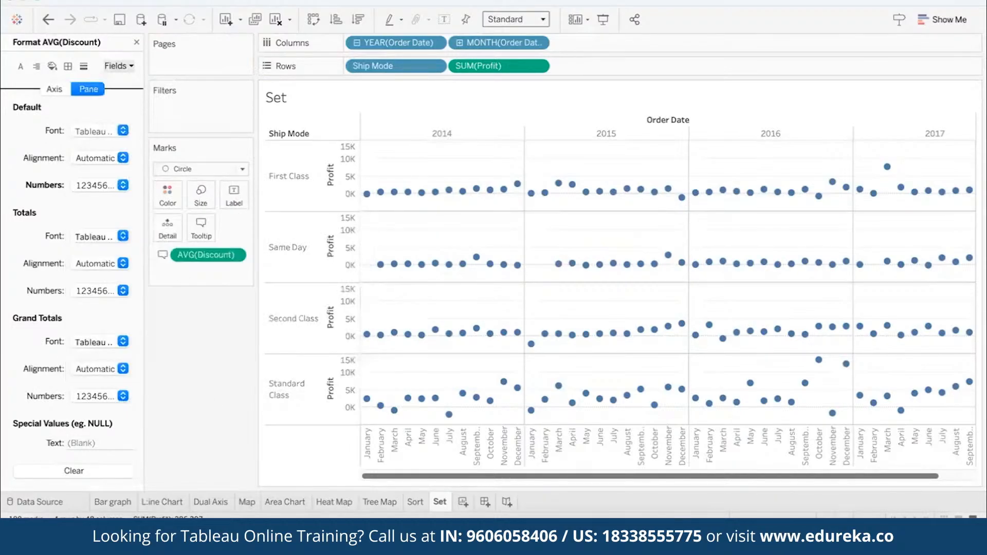
pyautogui.click(138, 43)
pyautogui.moveTo(517, 186)
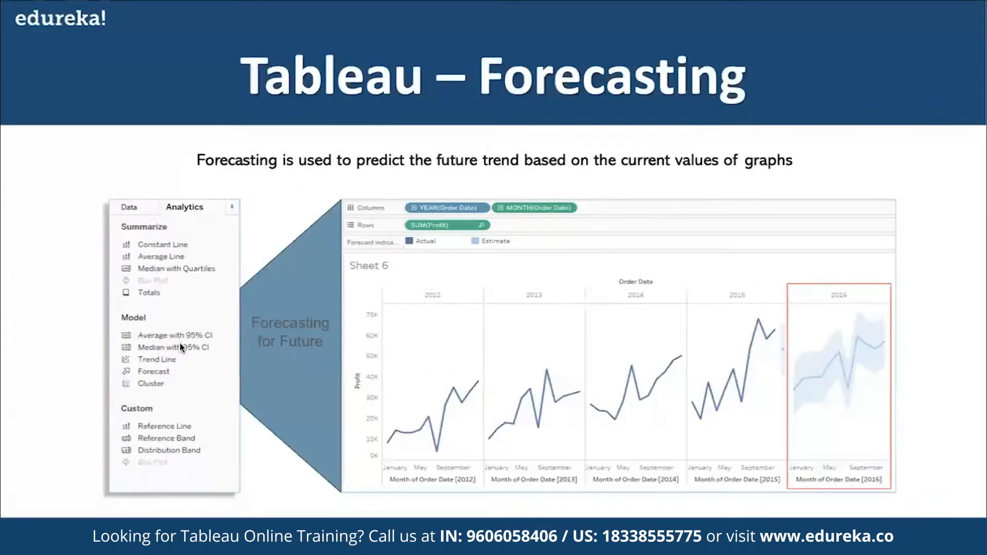
pyautogui.press('Right')
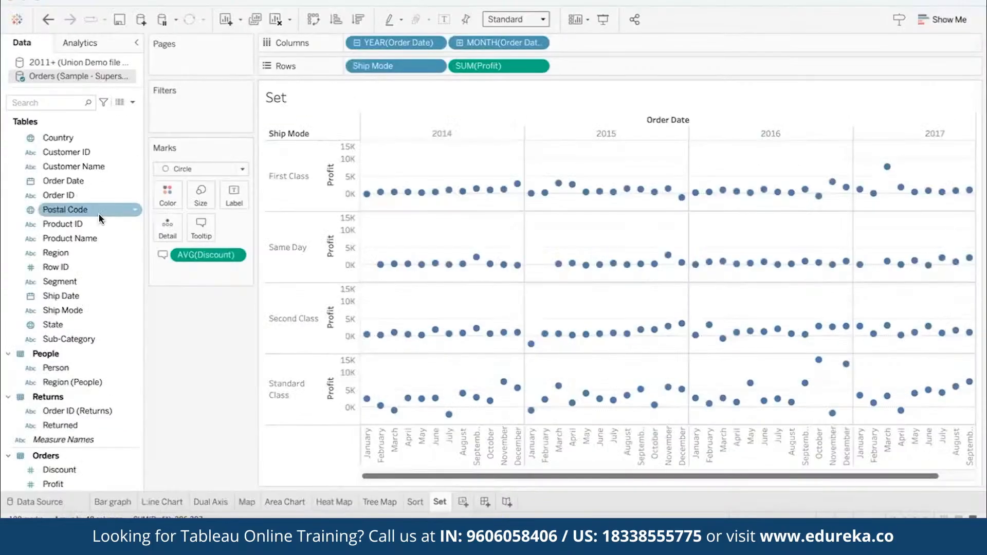
# - Create a set from Order Date with the by-field condition that the sum of Discount is greater than 0.1
pyautogui.rightClick(116, 181)
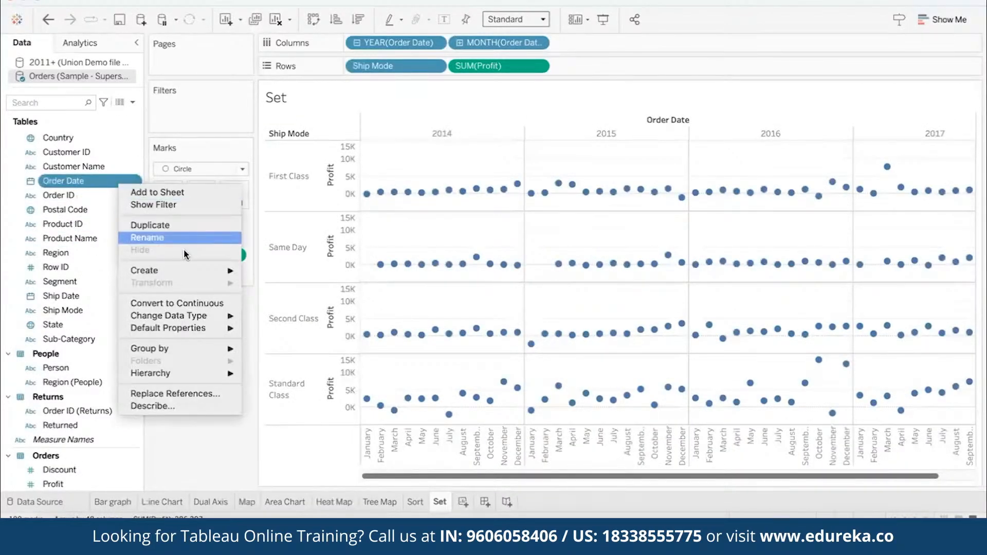
pyautogui.moveTo(187, 272)
pyautogui.click(278, 295)
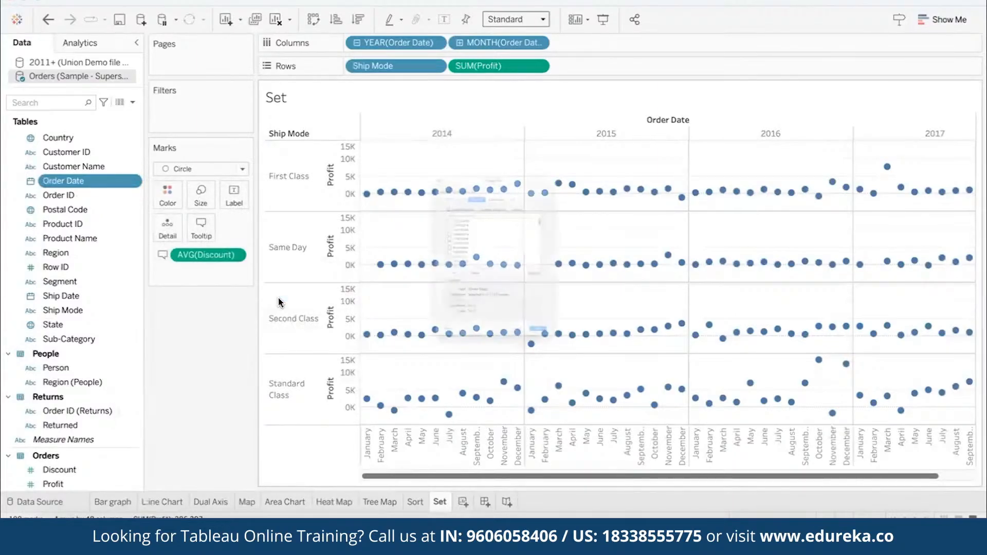
pyautogui.click(502, 95)
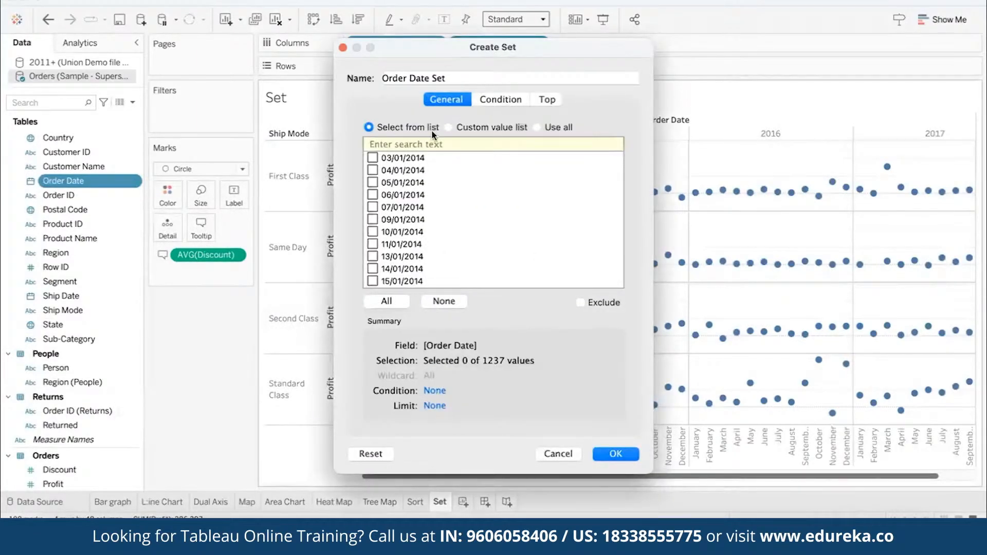
pyautogui.click(369, 137)
pyautogui.click(425, 154)
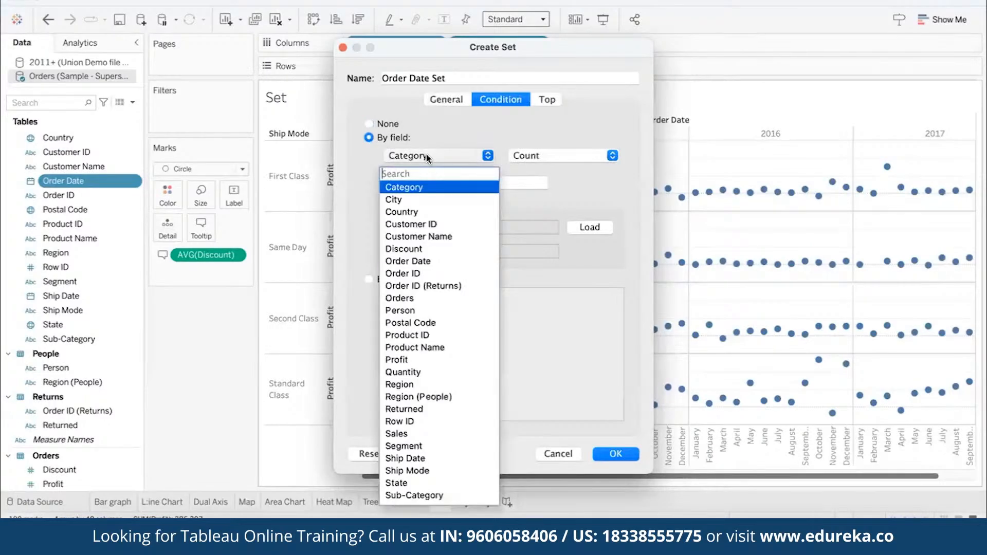
pyautogui.click(415, 248)
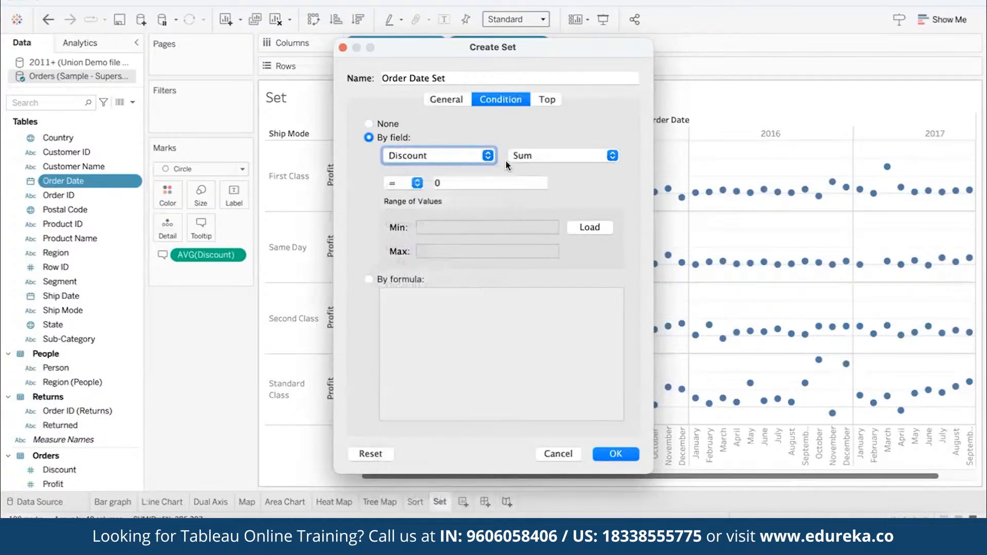
pyautogui.click(417, 184)
pyautogui.click(390, 230)
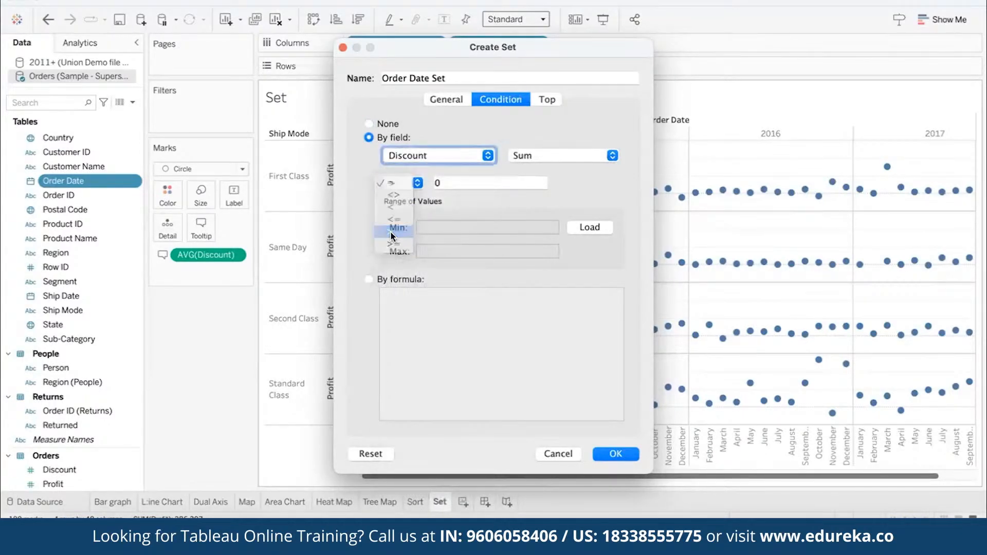
pyautogui.click(453, 183)
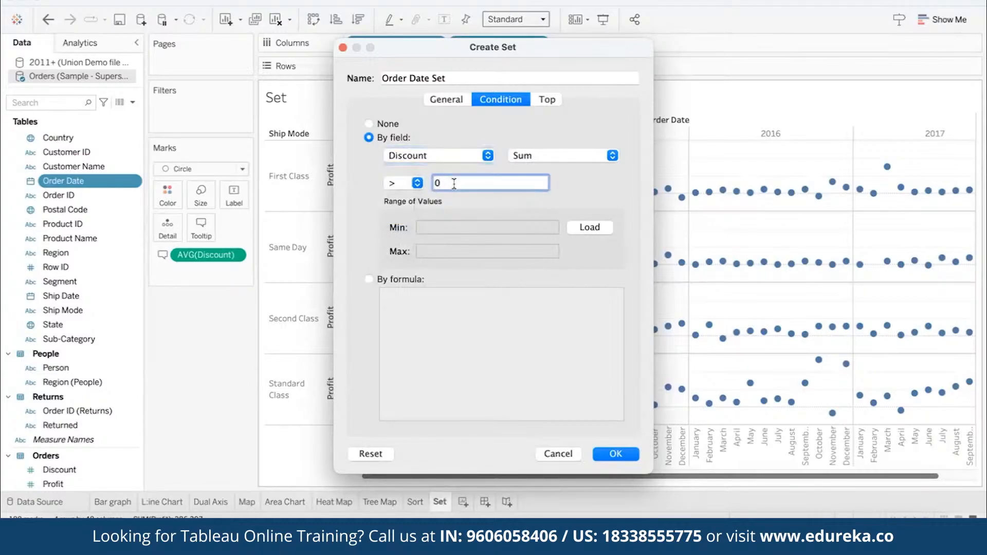
pyautogui.write('.1')
pyautogui.click(615, 455)
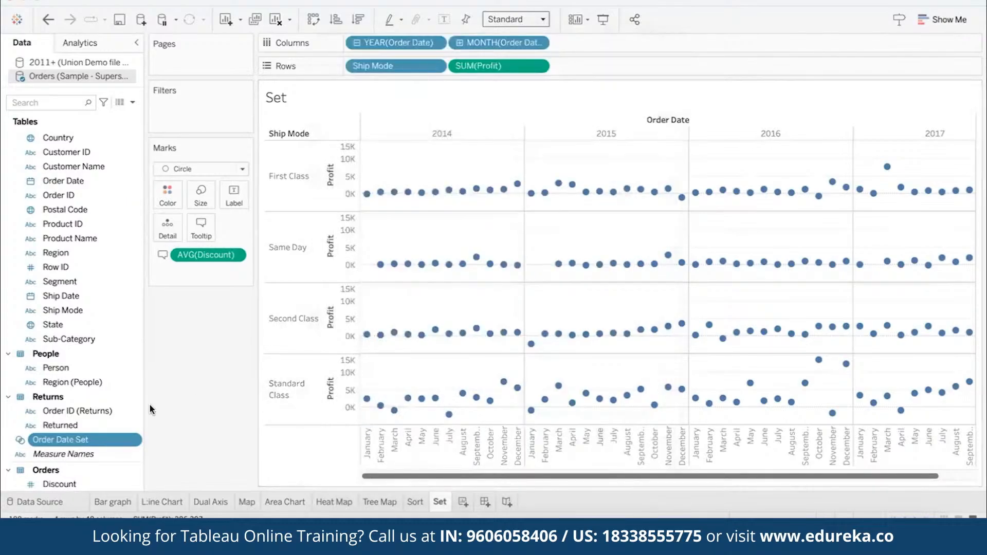
# - Rename the Order Date set as "Discount > 10%"
pyautogui.click(133, 440)
pyautogui.click(169, 236)
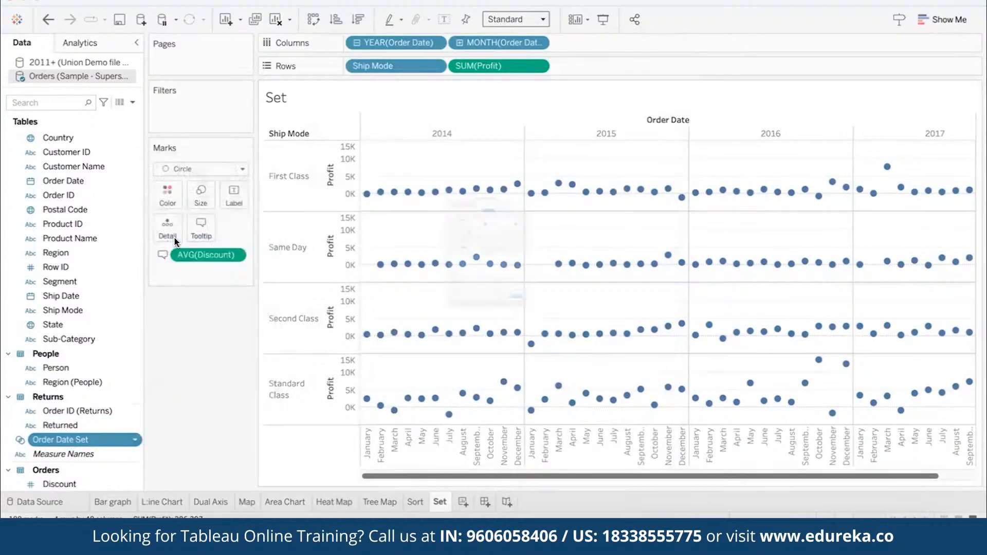
pyautogui.moveTo(452, 78); pyautogui.dragTo(381, 78)
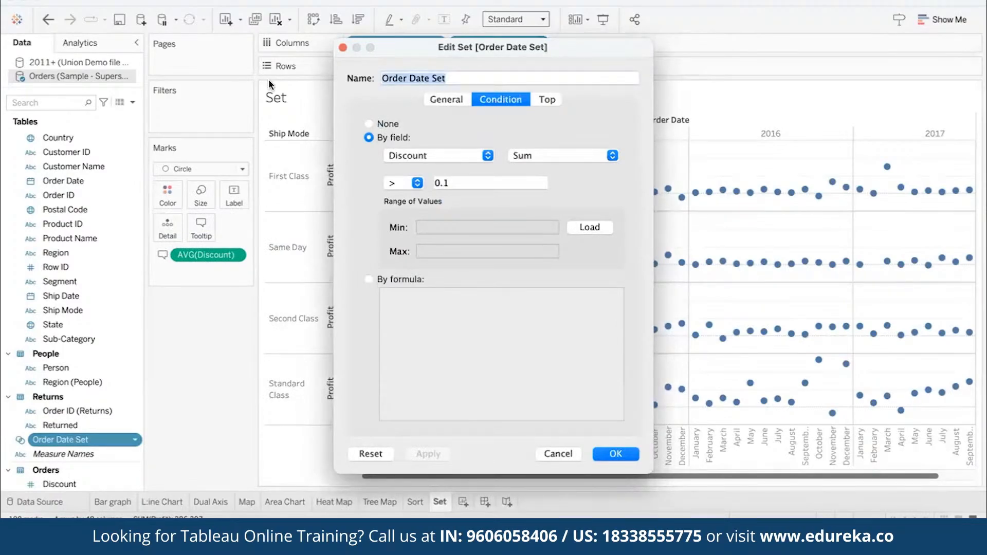
pyautogui.write('Discount > ')
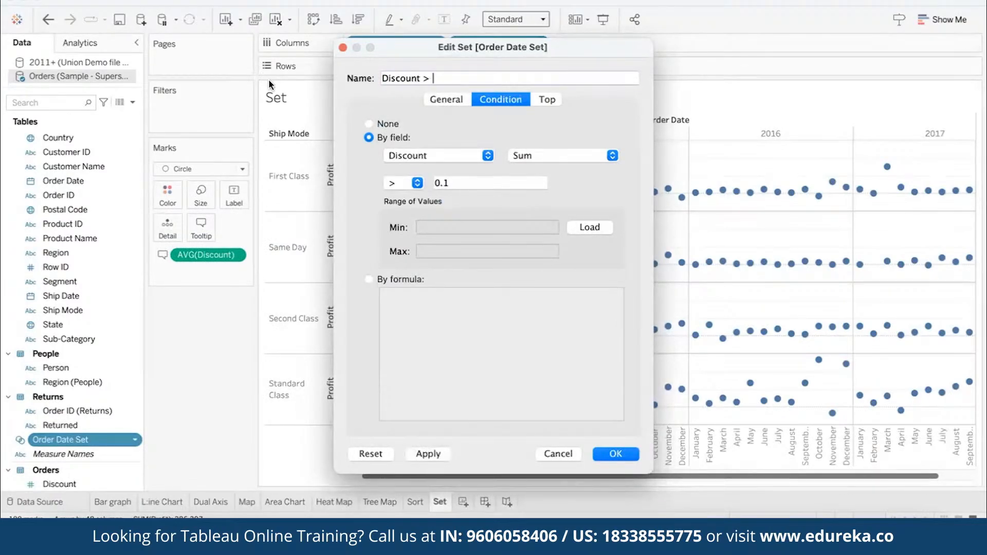
pyautogui.write('10%')
pyautogui.click(616, 454)
# - Color the circles by membership in the Discount > 10% set and inspect a mark's details
pyautogui.moveTo(77, 440); pyautogui.dragTo(162, 198)
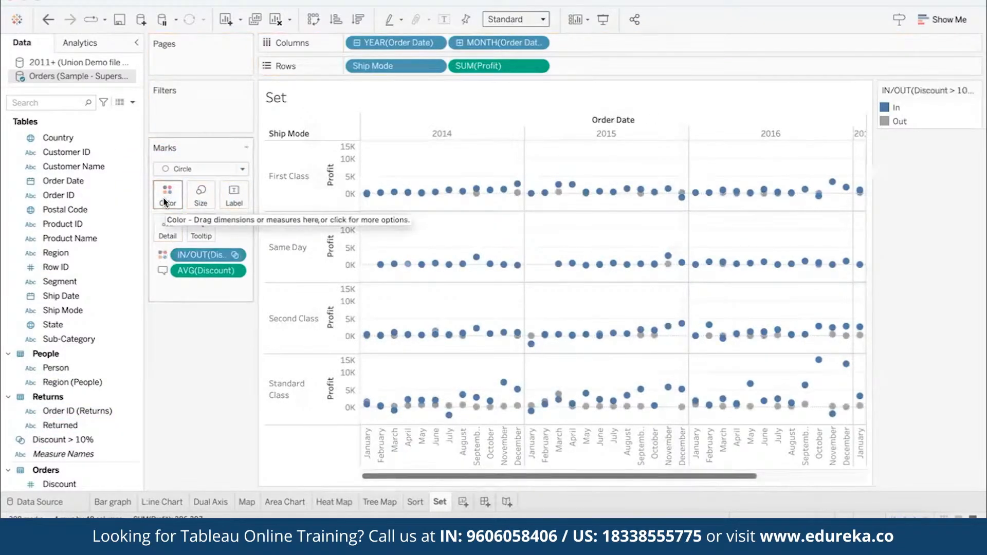
pyautogui.moveTo(519, 198)
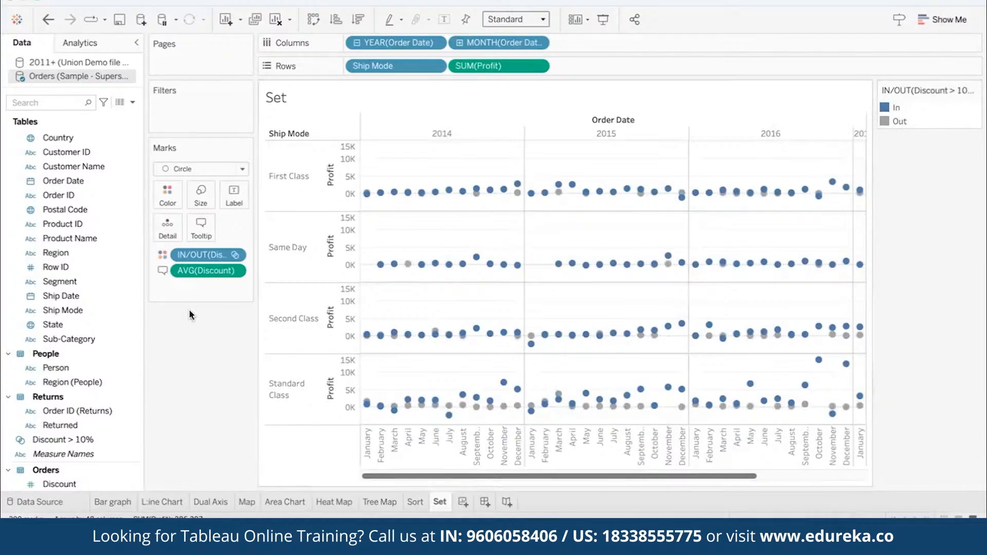
# - Remove the average discount from the marks and review the condition of the Discount > 10% set
pyautogui.moveTo(205, 270); pyautogui.dragTo(205, 382)
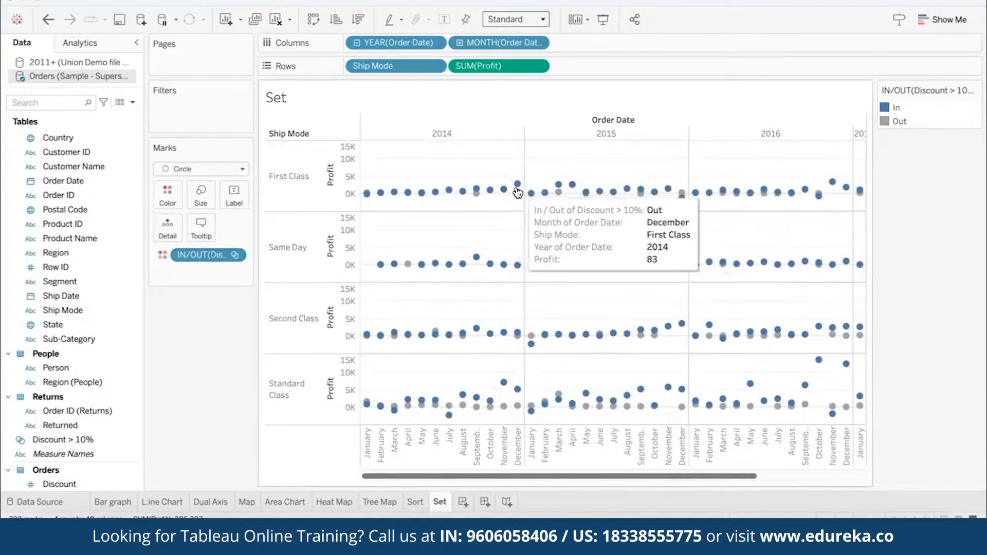
pyautogui.rightClick(134, 443)
pyautogui.click(178, 237)
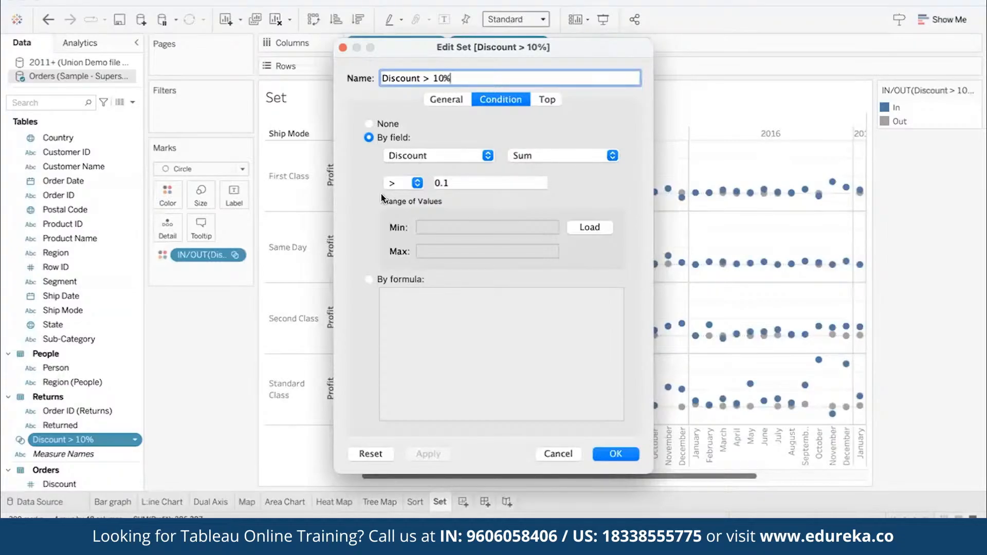
pyautogui.click(615, 454)
pyautogui.moveTo(571, 187)
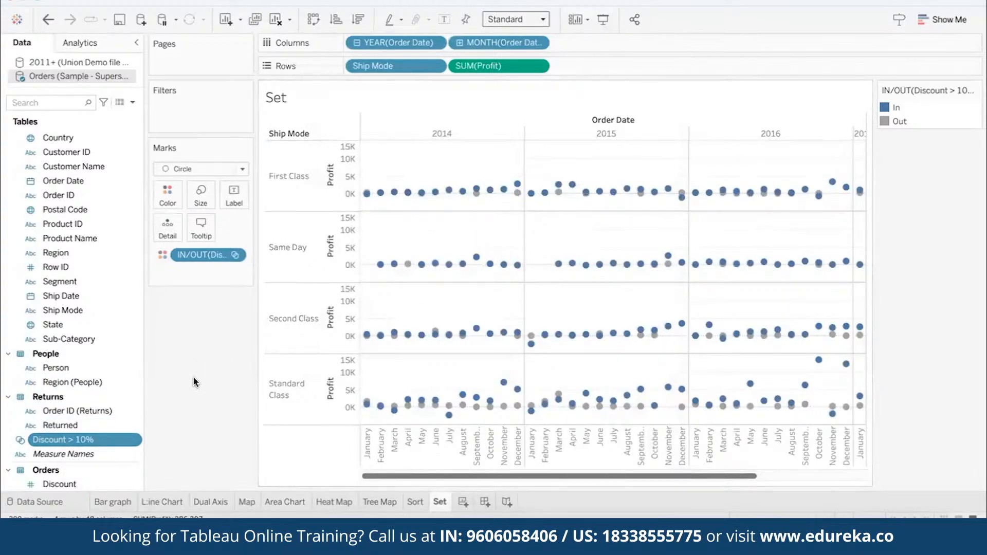
# - Highlight the Out and In marks alternately, clear the highlight, and examine the profit marks across all order years
pyautogui.click(897, 122)
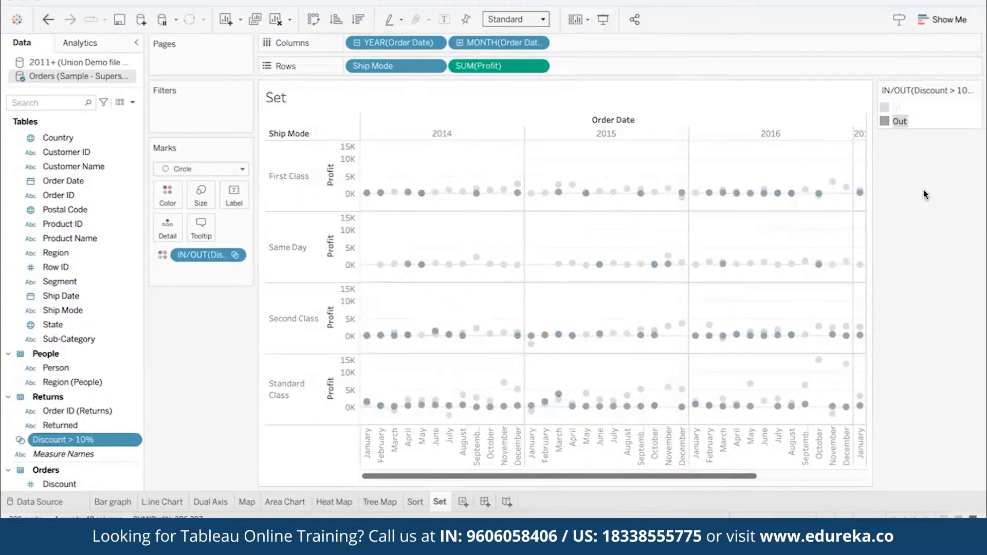
pyautogui.click(896, 106)
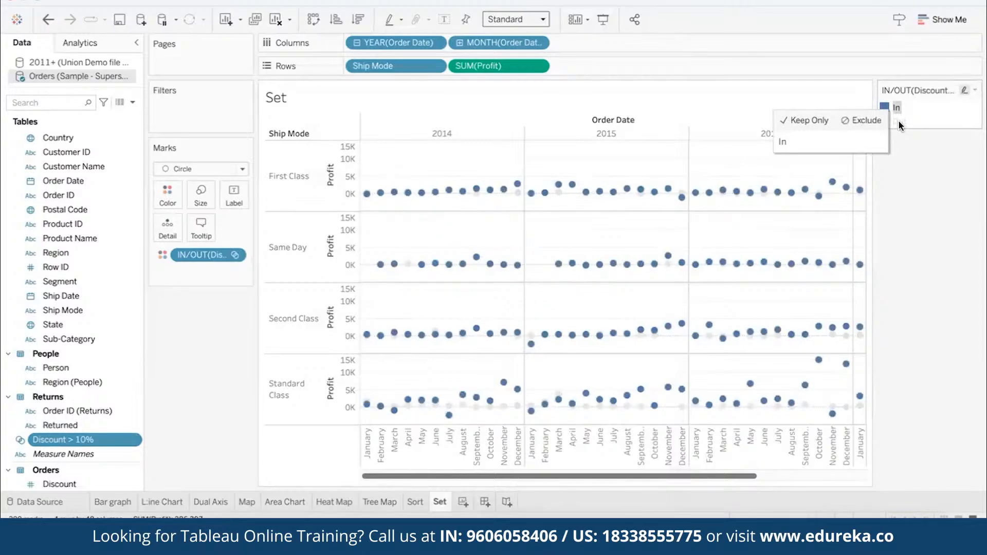
pyautogui.click(899, 121)
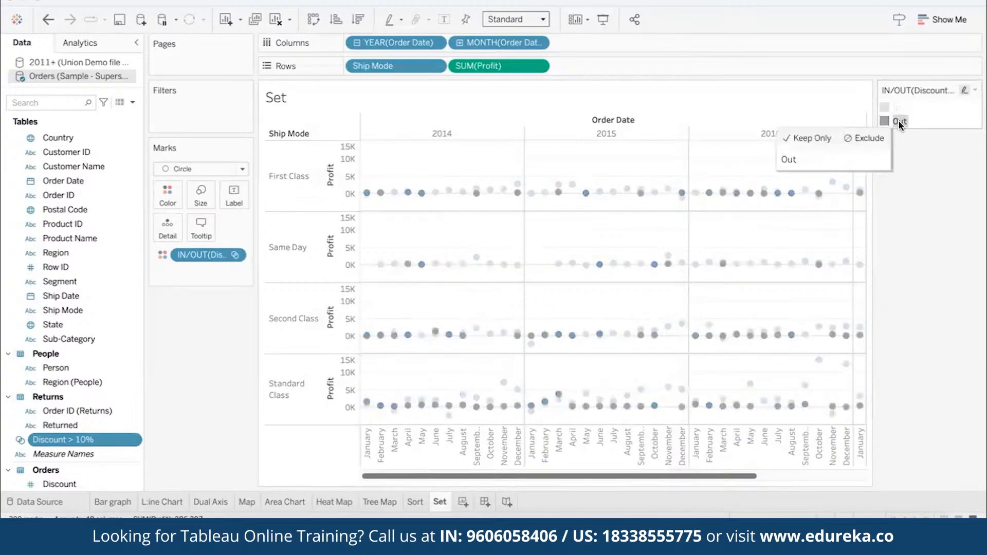
pyautogui.click(918, 207)
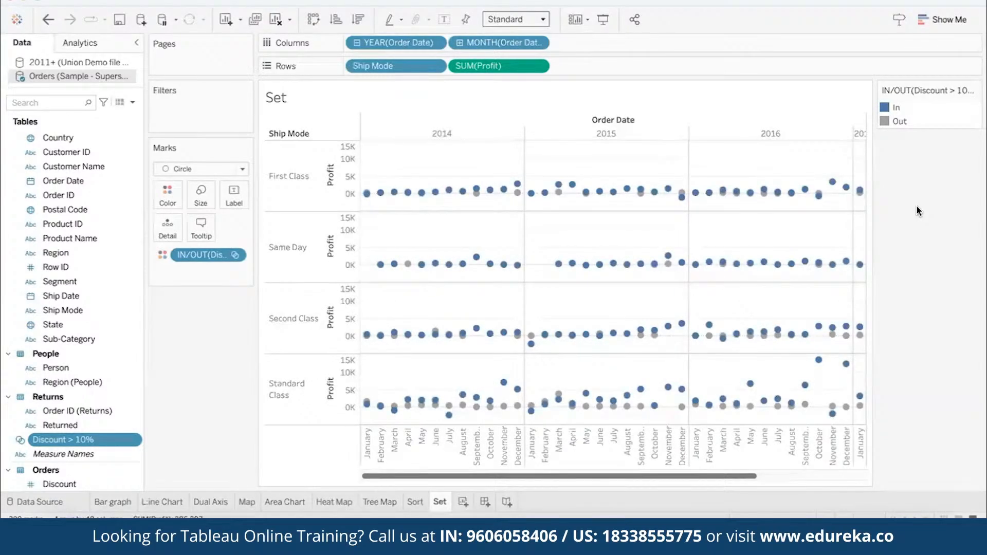
pyautogui.moveTo(624, 480); pyautogui.dragTo(809, 493)
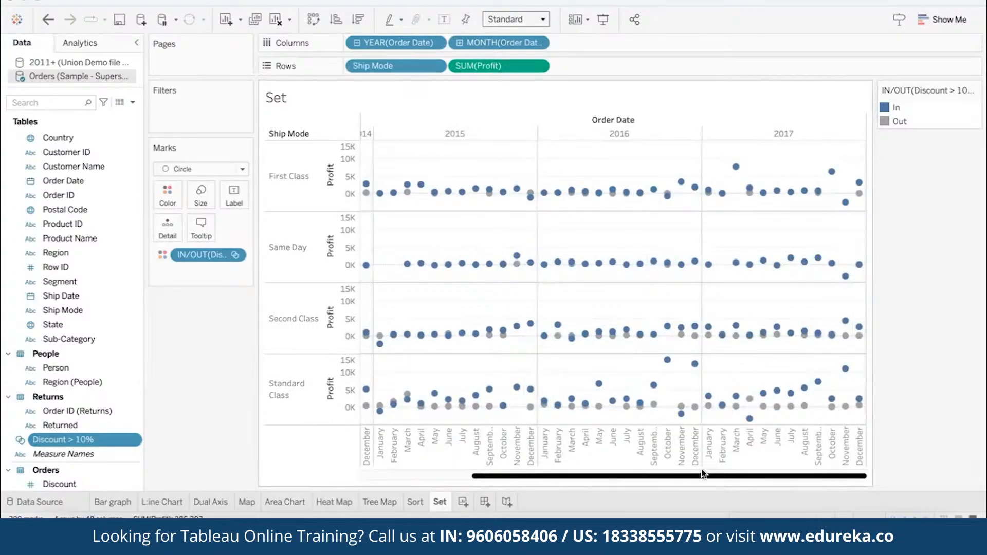
pyautogui.moveTo(705, 475); pyautogui.dragTo(584, 470)
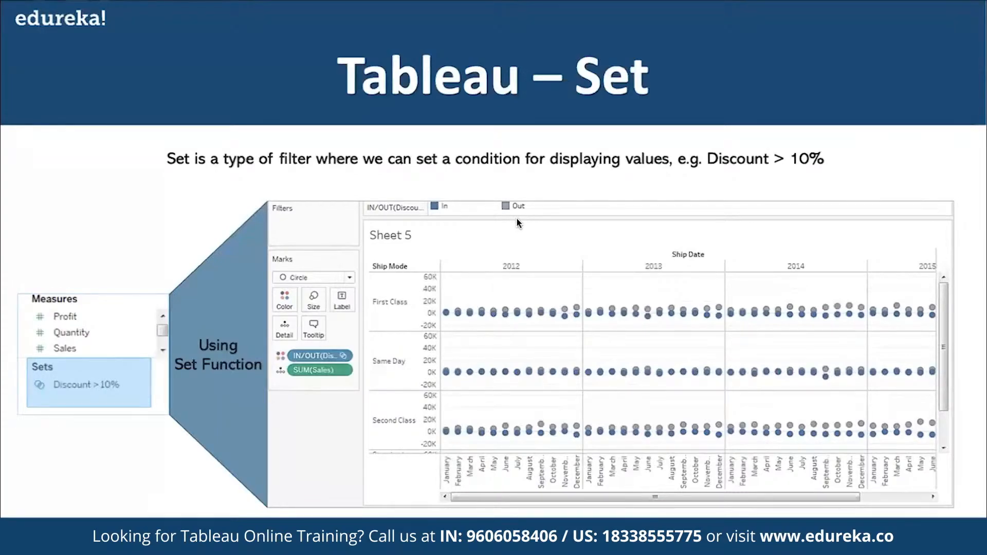
pyautogui.click(552, 334)
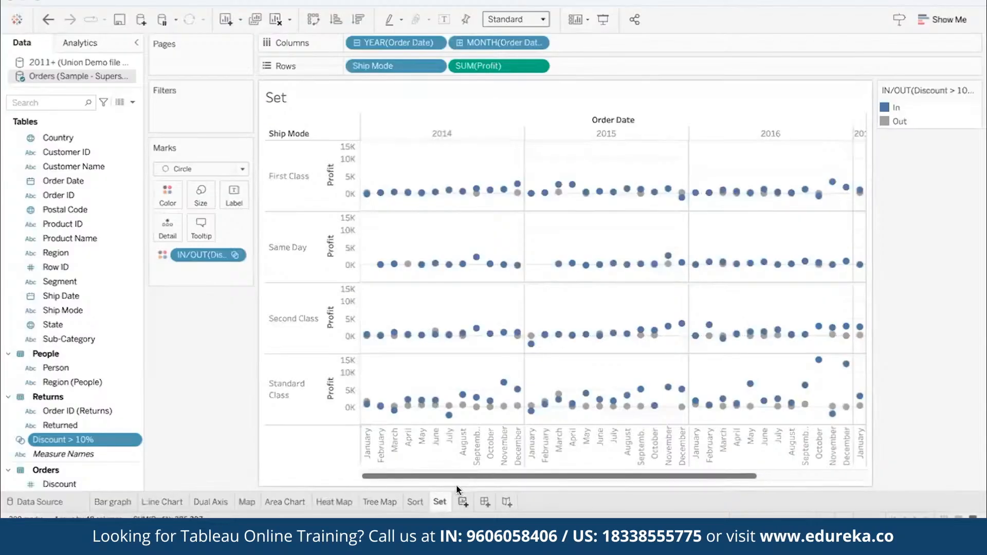
# - Add a new worksheet and name it "Forecasting"
pyautogui.click(459, 504)
pyautogui.doubleClick(459, 504)
pyautogui.write('Forecas')
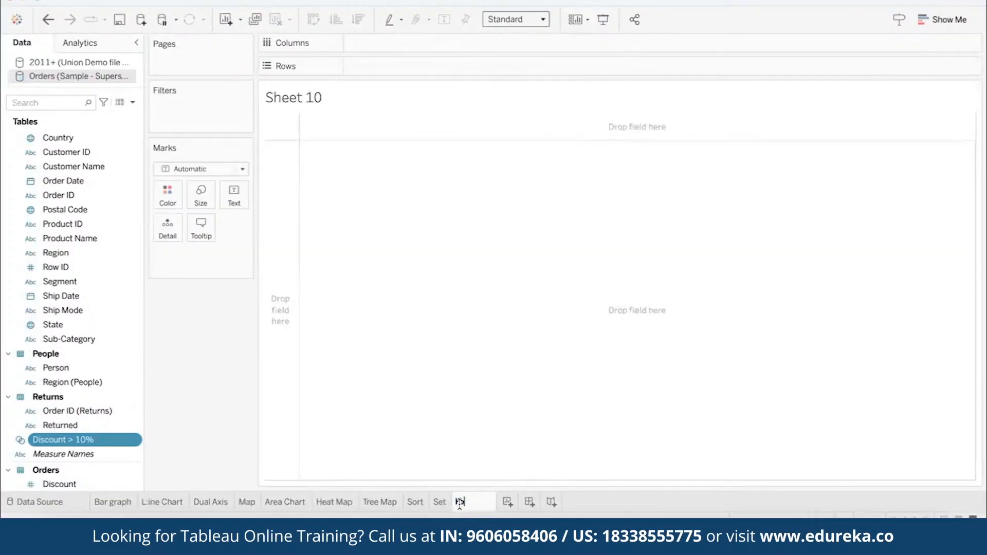
pyautogui.write('ting')
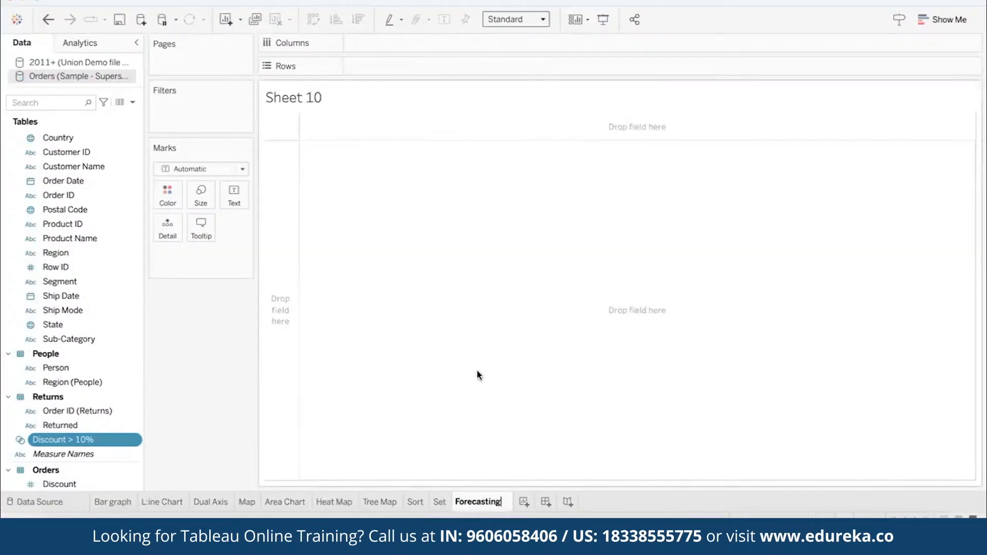
pyautogui.click(477, 371)
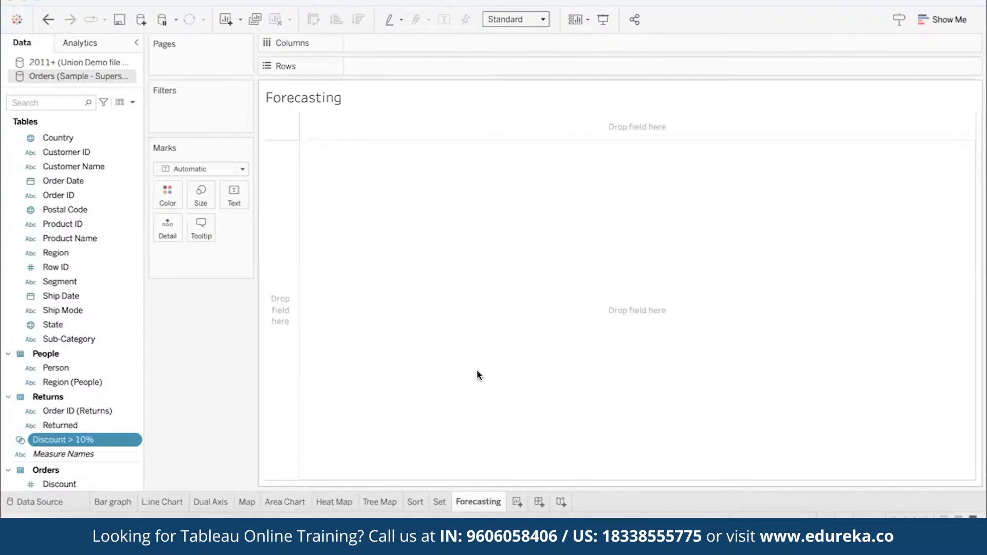
# - Build a line chart with Order Date by year and month on columns and the sum of Sales on rows
pyautogui.moveTo(66, 182); pyautogui.dragTo(378, 44)
pyautogui.click(358, 44)
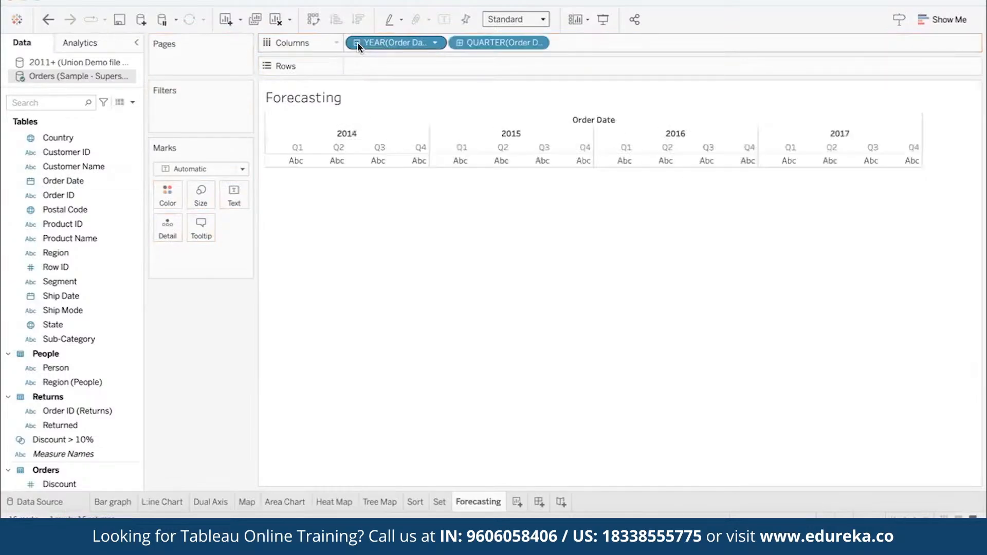
pyautogui.click(459, 44)
pyautogui.moveTo(507, 46); pyautogui.dragTo(209, 340)
pyautogui.scroll(-4, 88, 345)
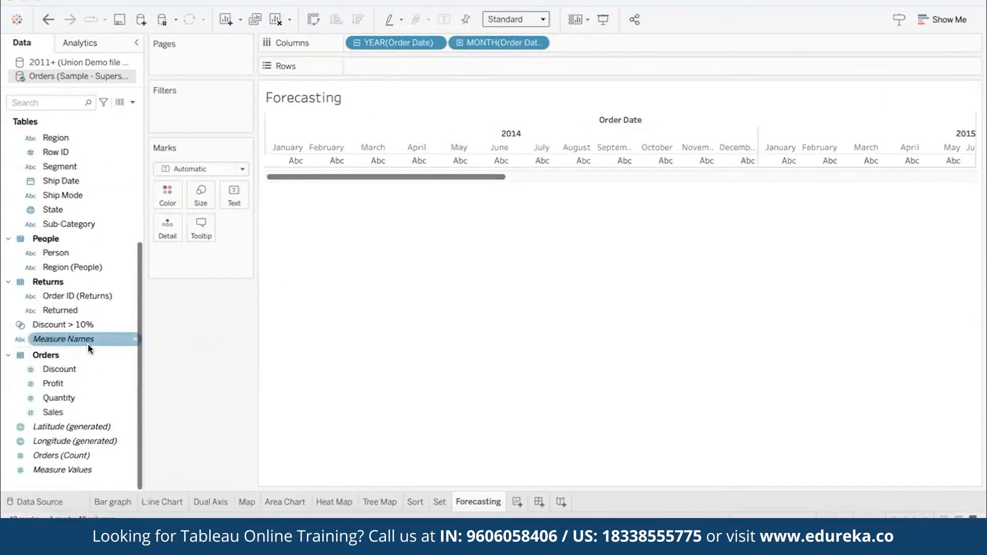
pyautogui.moveTo(76, 405); pyautogui.dragTo(377, 70)
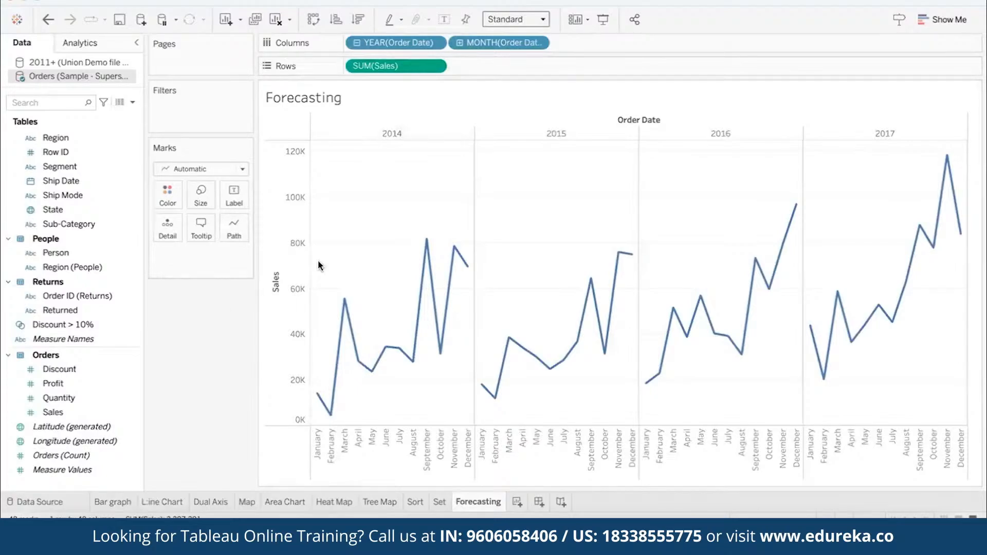
# - Add a forecast model to the monthly sales line chart
pyautogui.moveTo(750, 278)
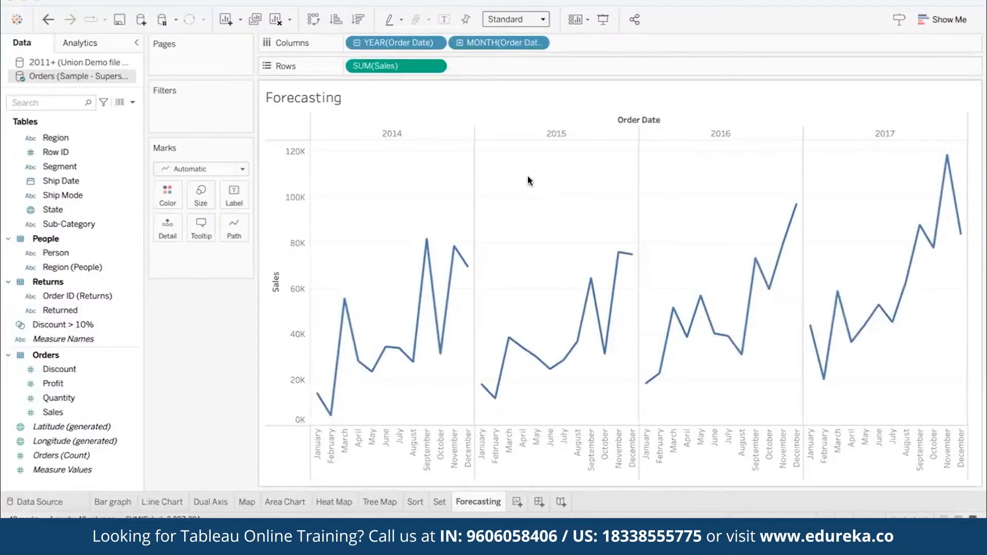
pyautogui.click(81, 44)
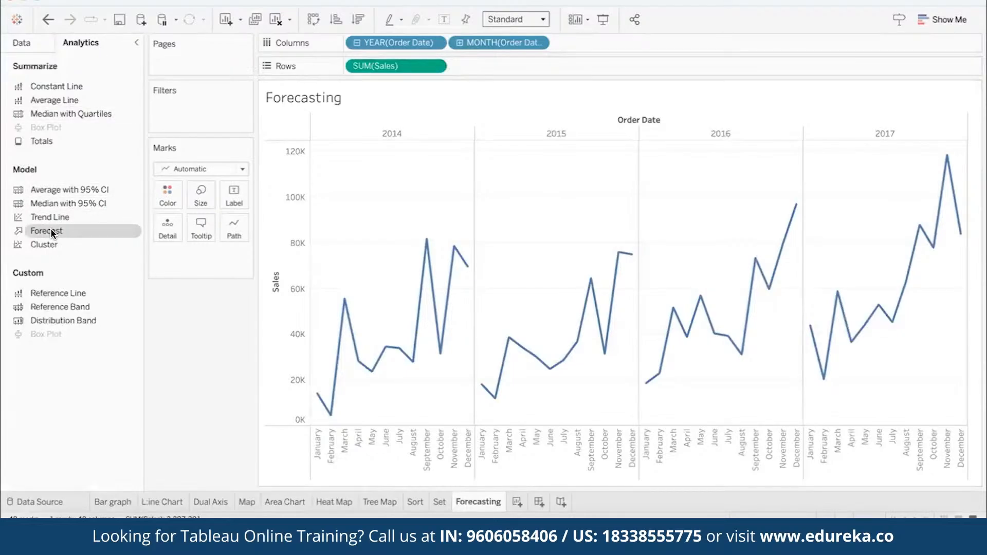
pyautogui.moveTo(69, 229); pyautogui.dragTo(378, 135)
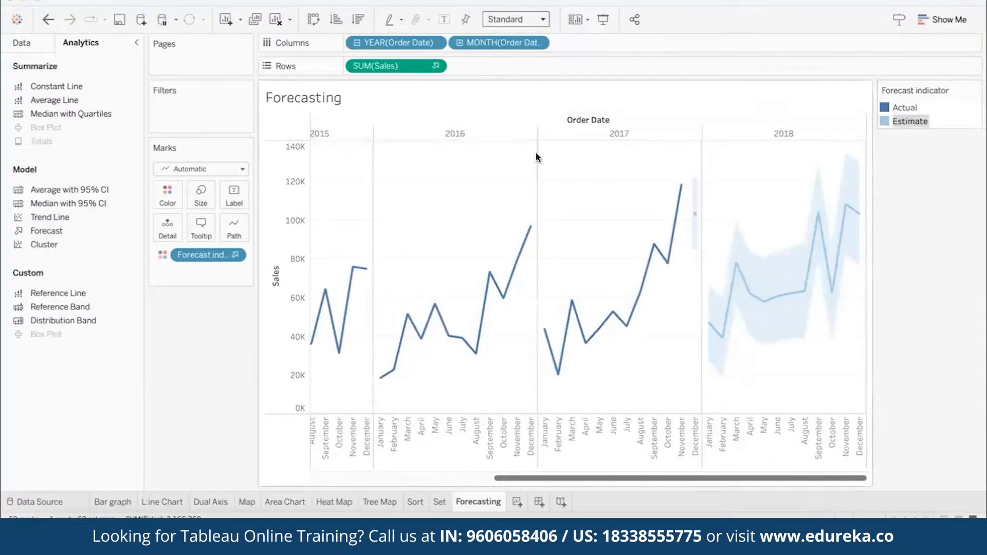
# - Set the forecast options to ignore the last 0 months of source data, keeping the Automatic forecast model
pyautogui.rightClick(500, 191)
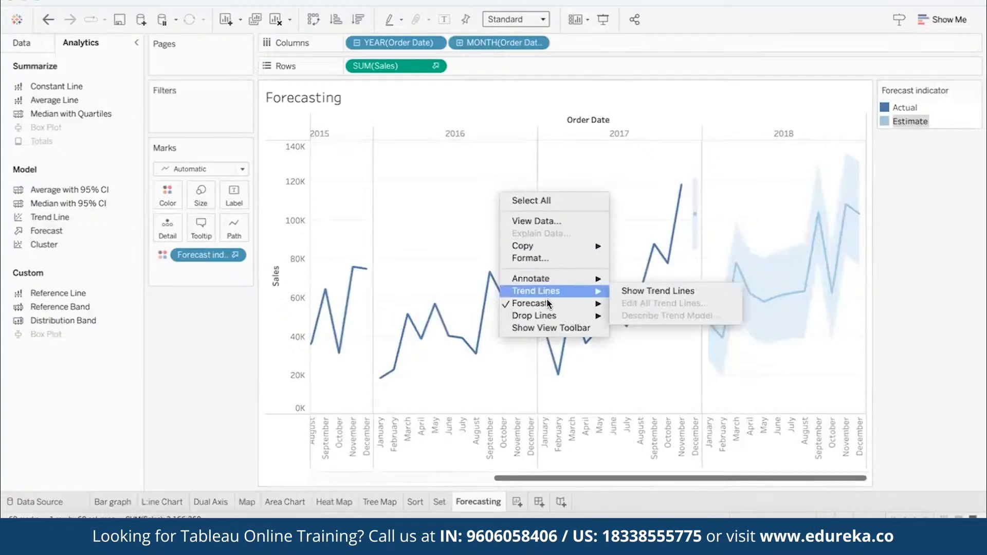
pyautogui.moveTo(548, 303)
pyautogui.click(633, 319)
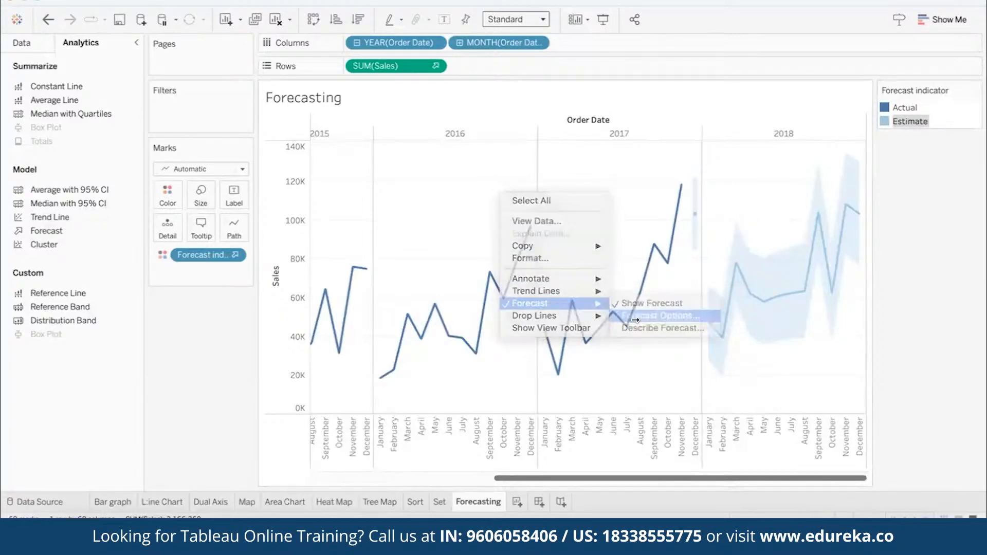
pyautogui.moveTo(411, 55); pyautogui.dragTo(166, 54)
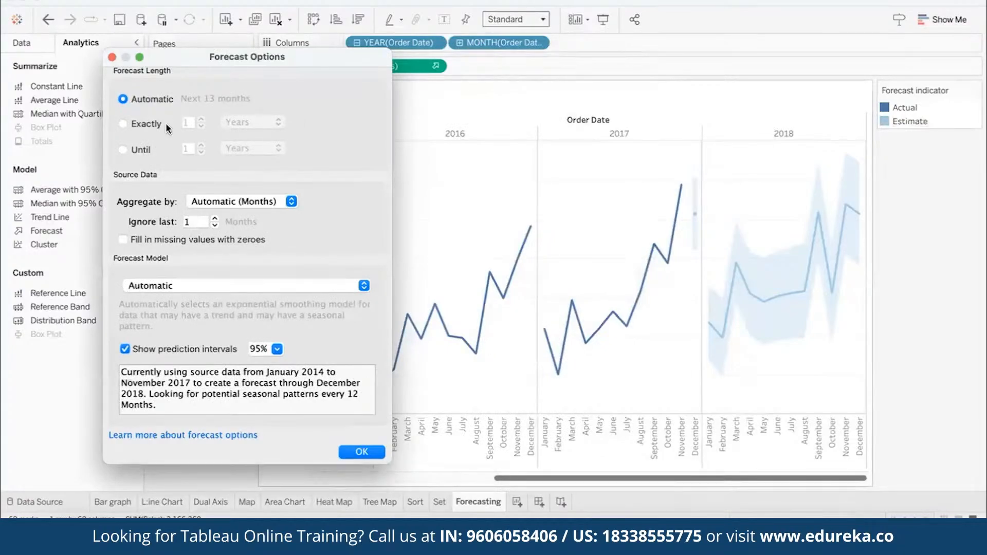
pyautogui.click(214, 226)
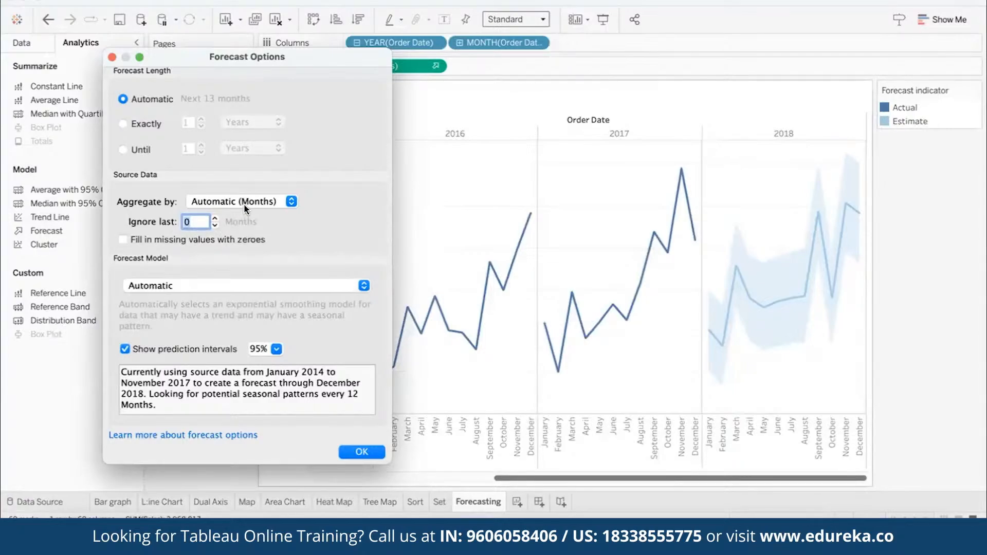
pyautogui.click(239, 286)
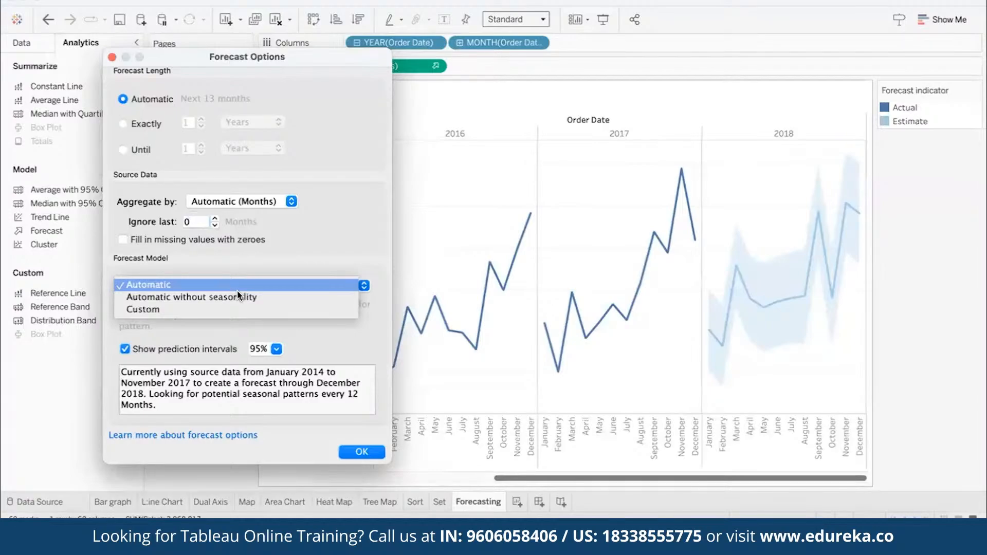
pyautogui.click(257, 283)
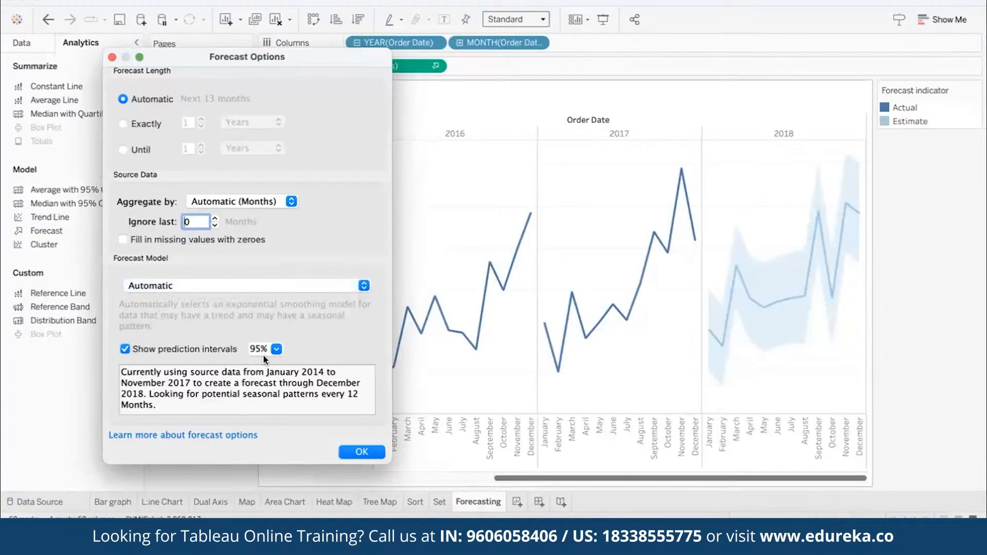
pyautogui.click(357, 453)
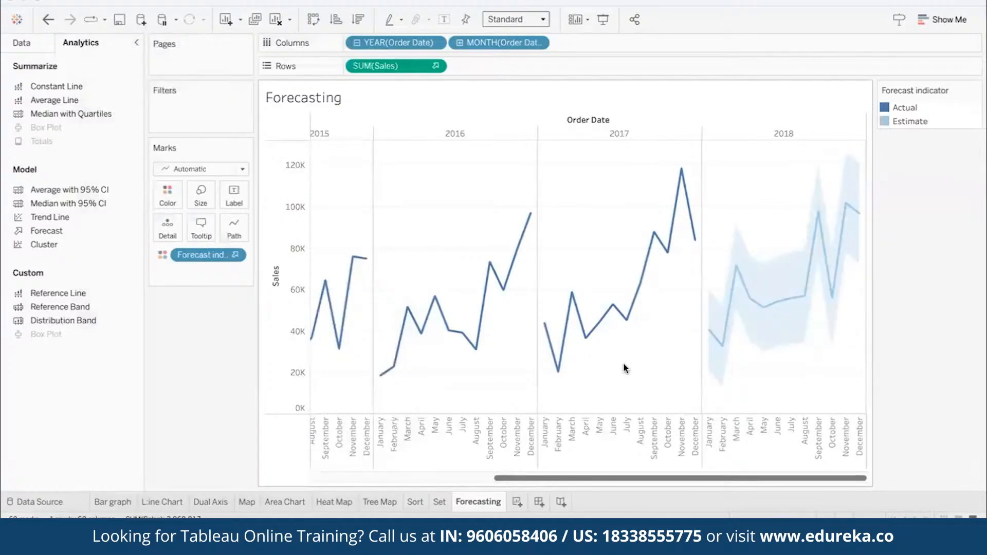
# - Duplicate the Forecasting worksheet as a crosstab and open the duplicate
pyautogui.moveTo(562, 479); pyautogui.dragTo(637, 477)
pyautogui.rightClick(471, 504)
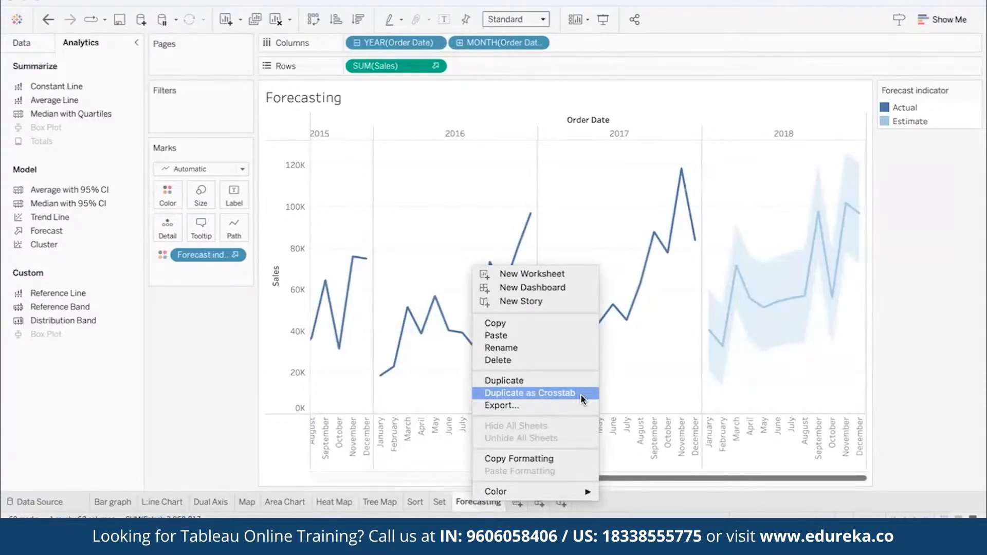
pyautogui.click(530, 393)
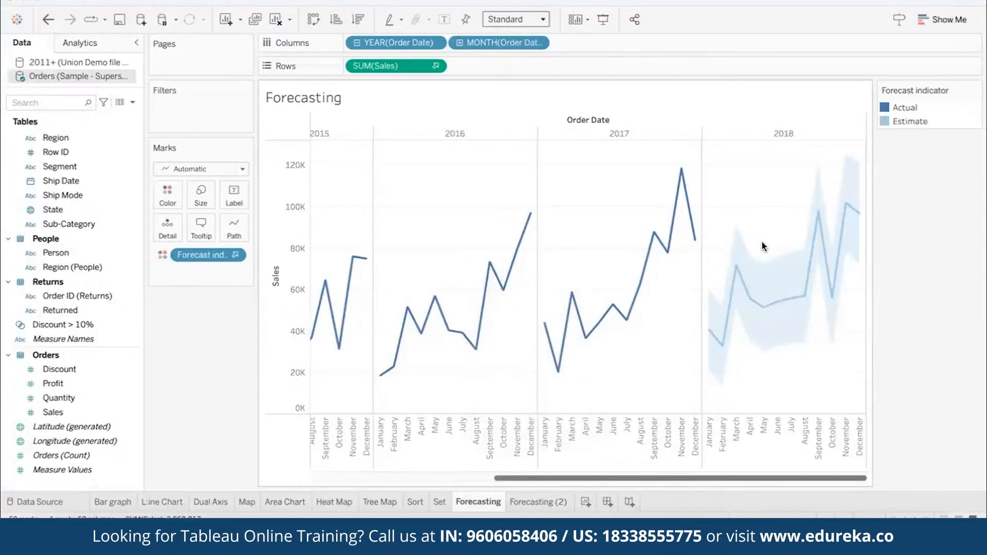
pyautogui.click(545, 503)
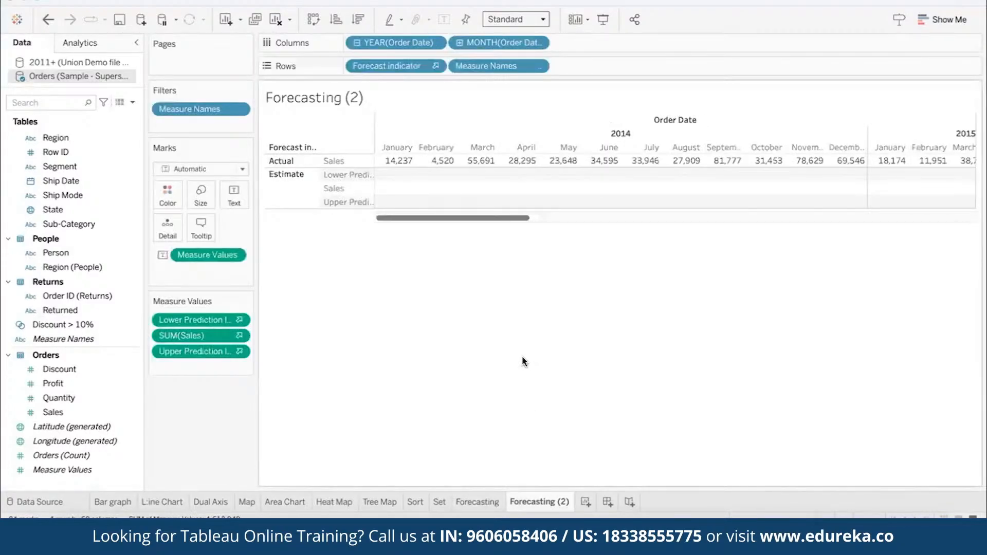
# - Examine the 2018 sales estimates and their lower and upper prediction intervals in the crosstab
pyautogui.moveTo(489, 220); pyautogui.dragTo(736, 229)
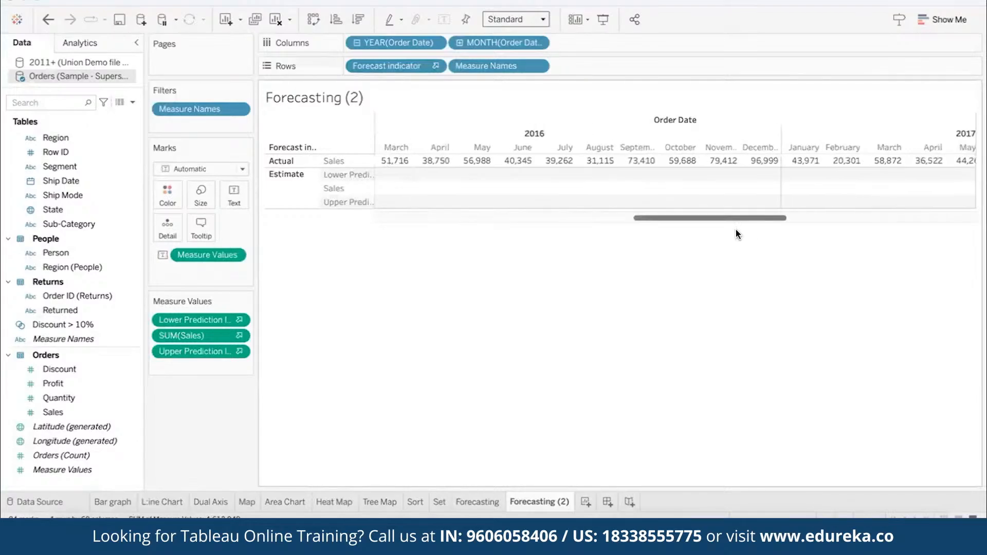
pyautogui.moveTo(674, 218); pyautogui.dragTo(946, 219)
pyautogui.moveTo(530, 191)
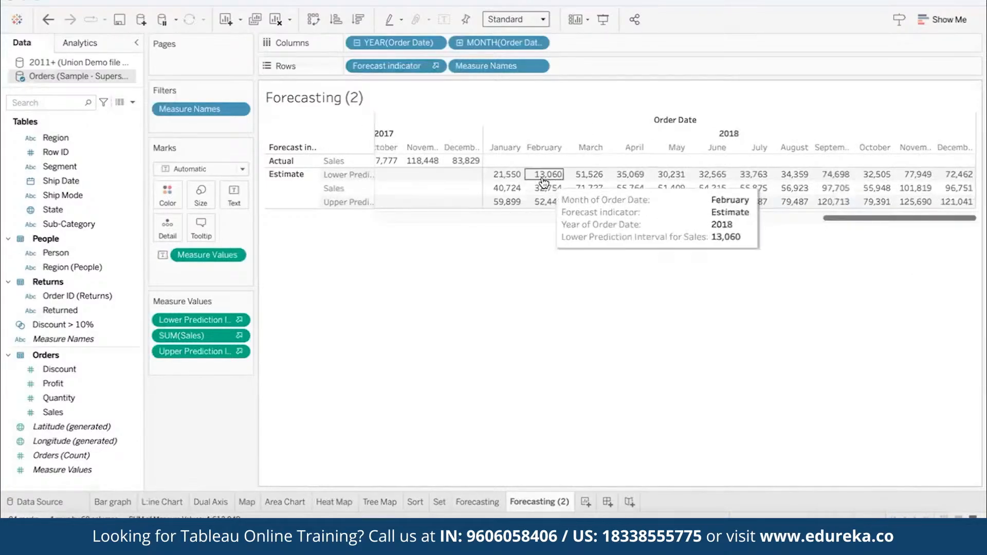
pyautogui.moveTo(511, 176)
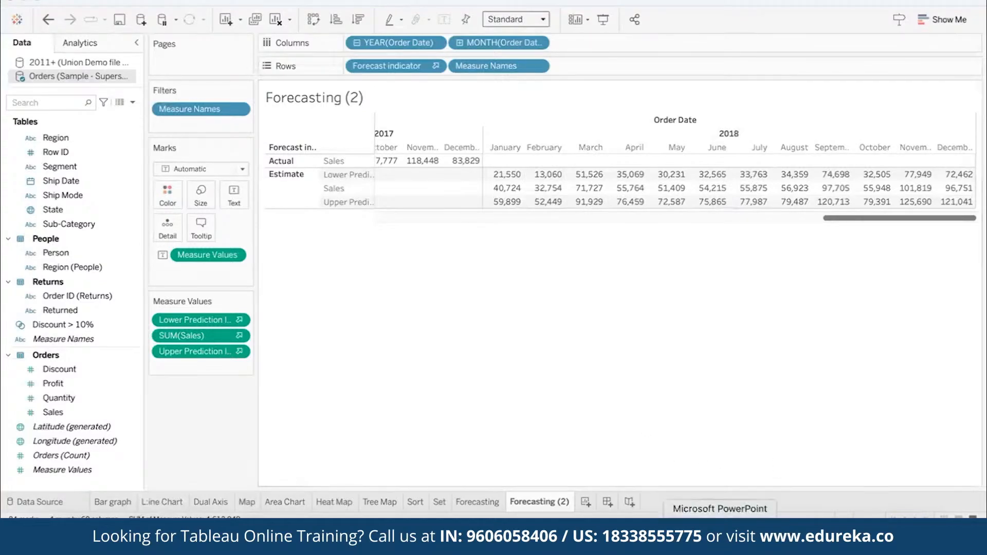
# - Switch to Microsoft PowerPoint and advance the slideshow
pyautogui.click(720, 537)
pyautogui.click(685, 358)
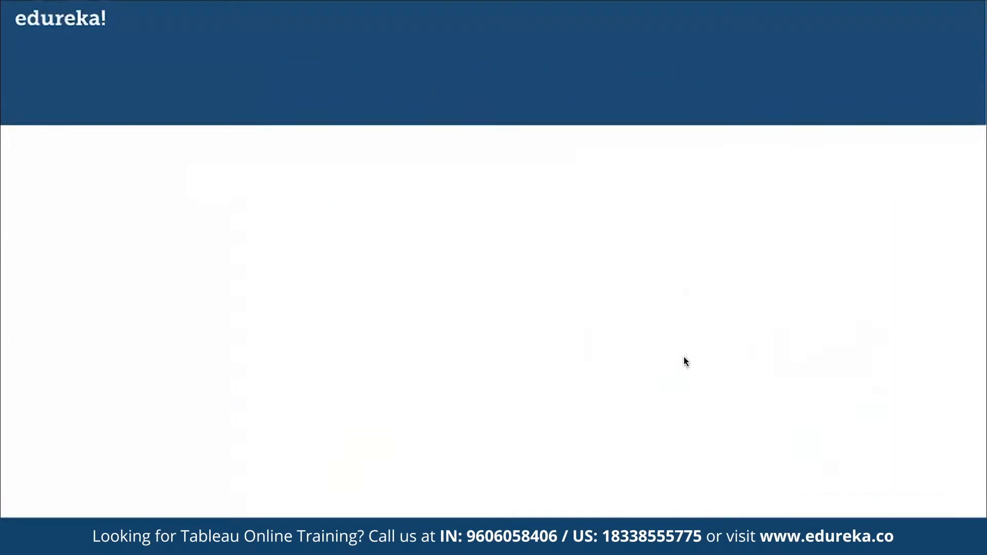